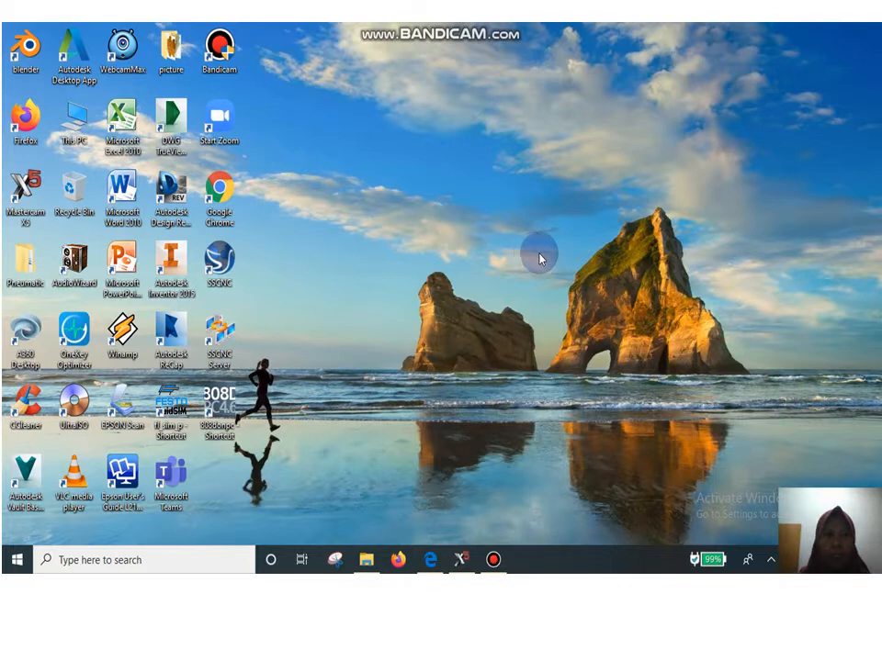
Step: Launch Mastercam X5, check the part dimensions in the PDF drawing in the browser, and return to Mastercam
click(22, 211)
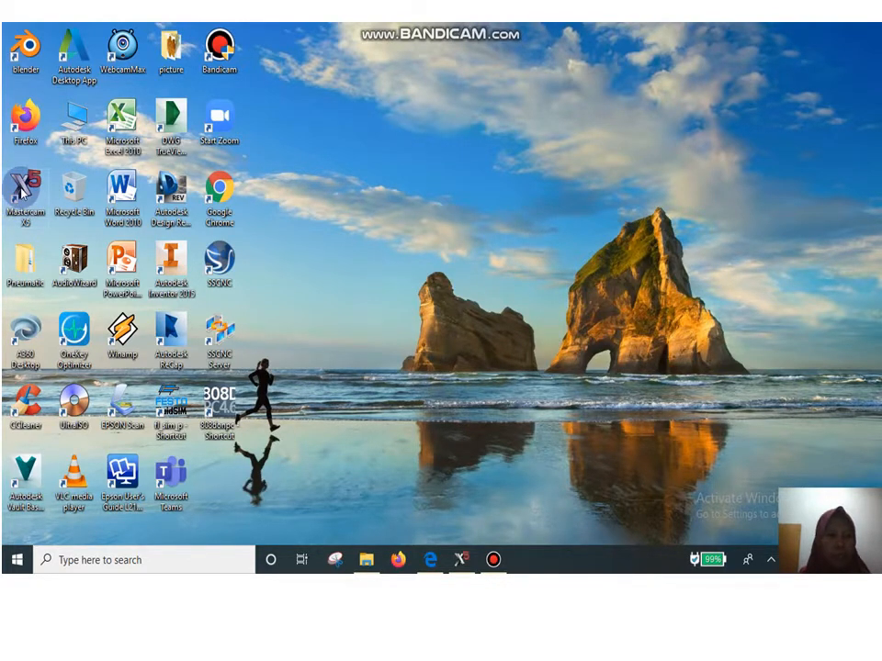
double_click(20, 188)
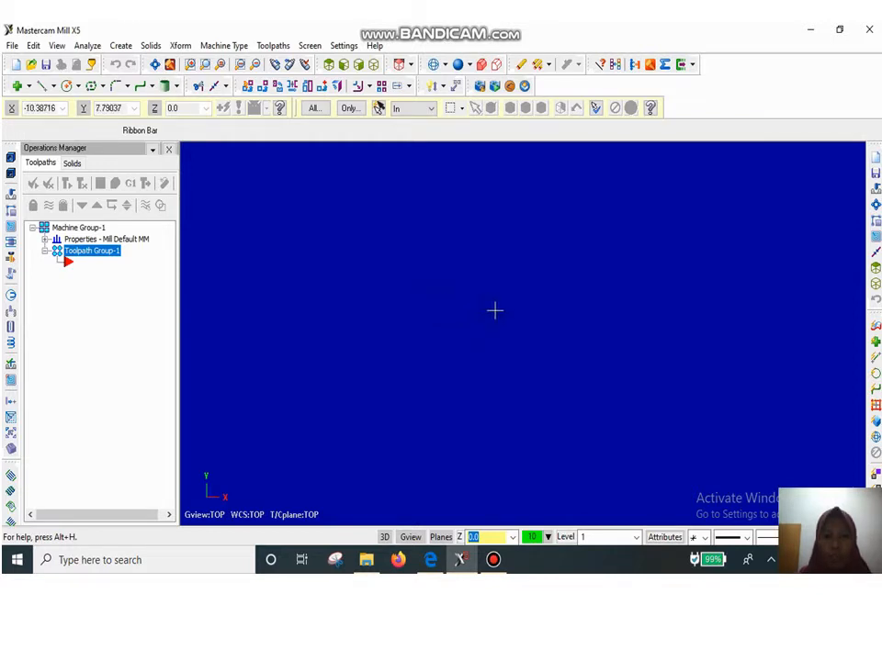
click(430, 559)
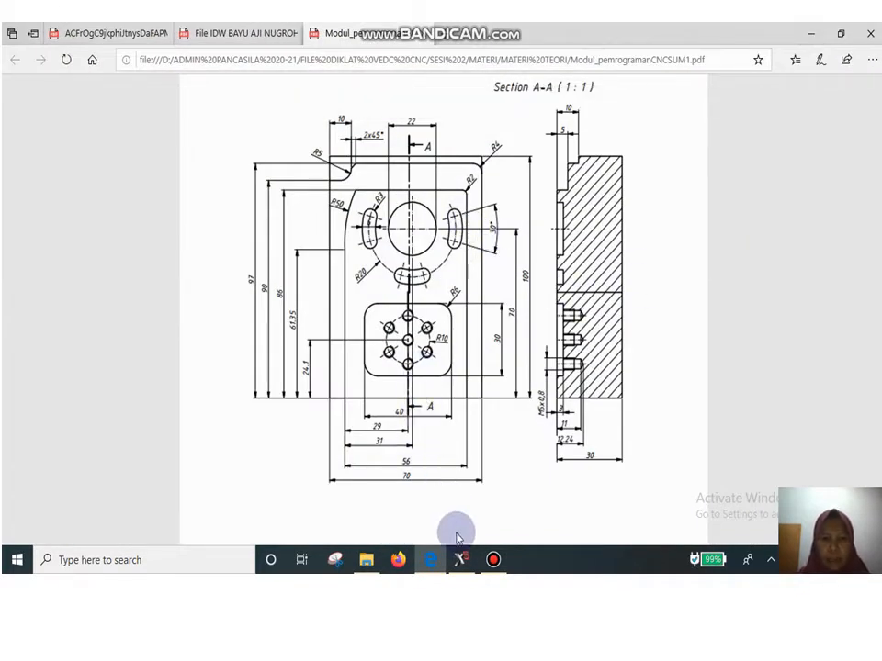
click(461, 559)
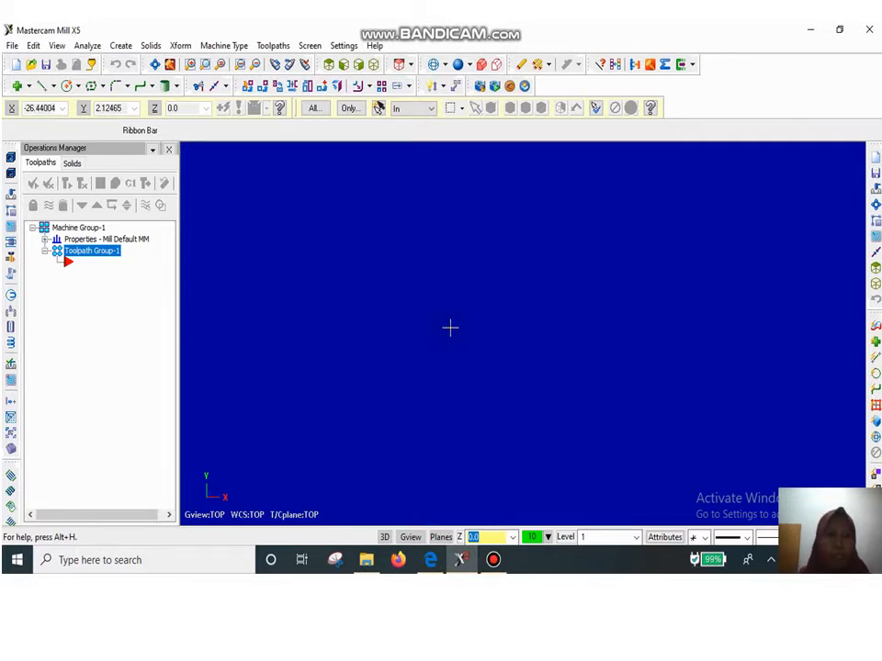
Step: Set up a rectangular shape 70 wide and 100 high, anchored at its lower-left corner
click(103, 86)
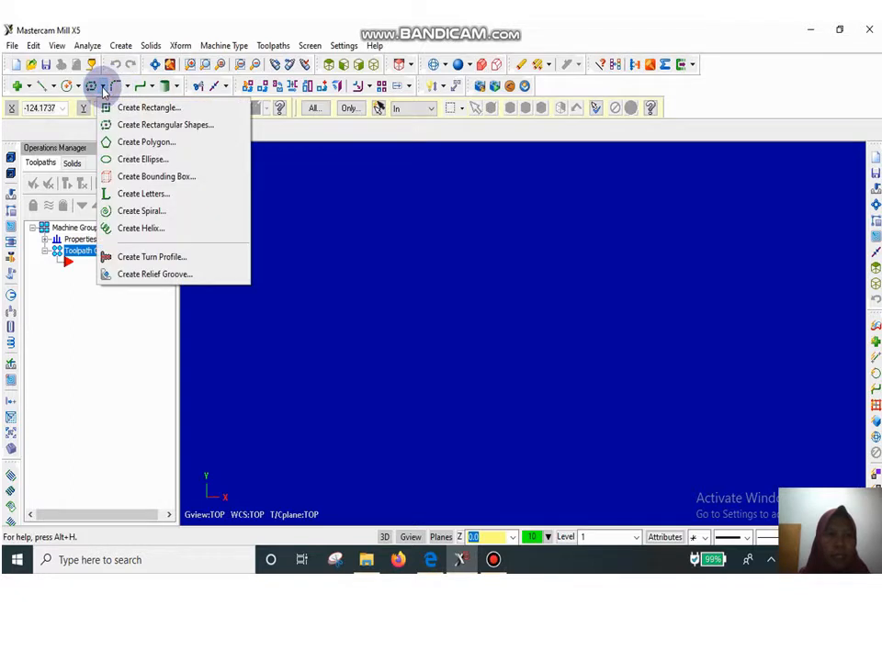
click(145, 127)
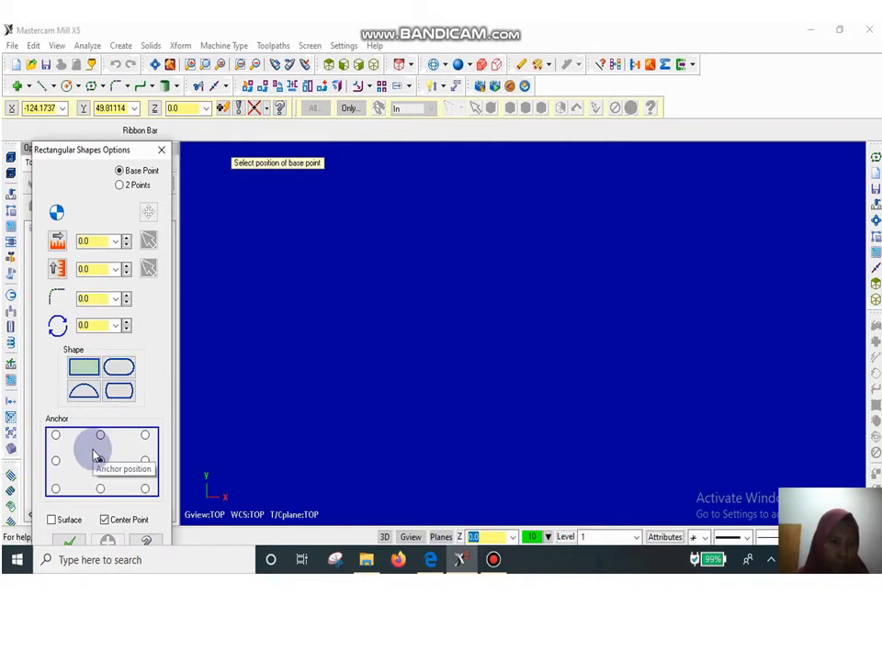
click(55, 490)
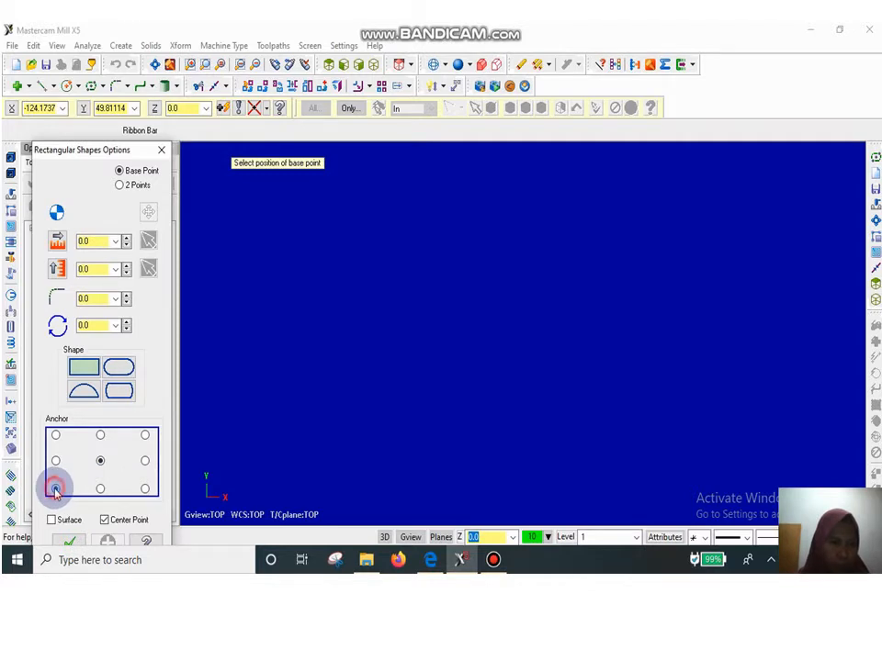
click(99, 240)
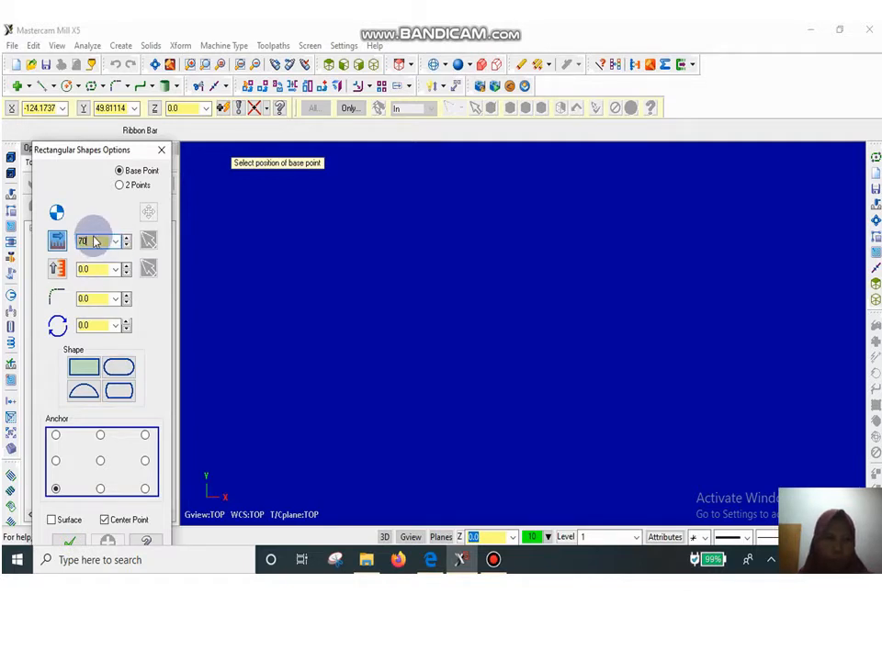
click(95, 272)
text(100)
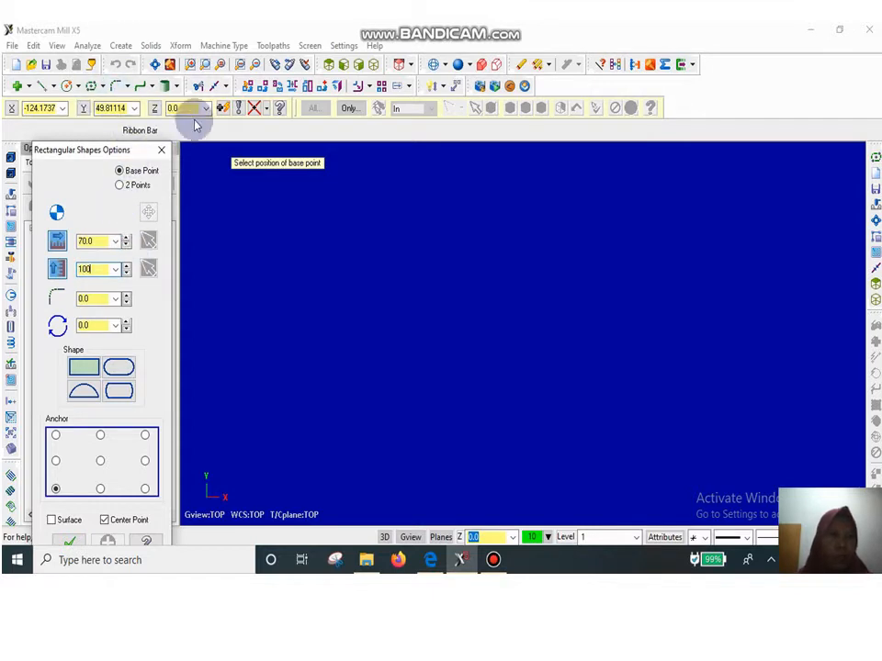
Step: Place the 70 by 100 rectangle's base point at 0,0,0 and create it
click(223, 108)
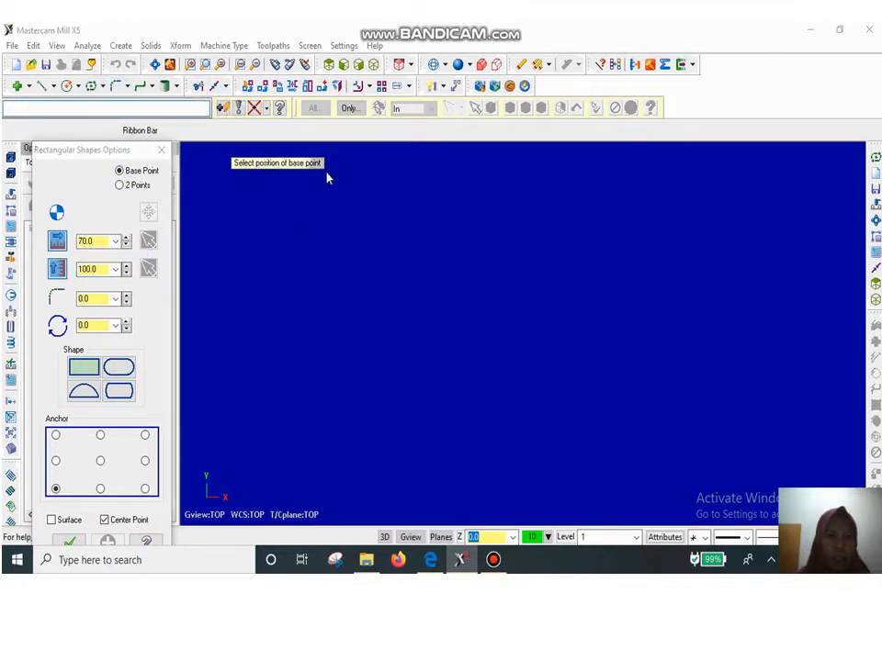
click(117, 108)
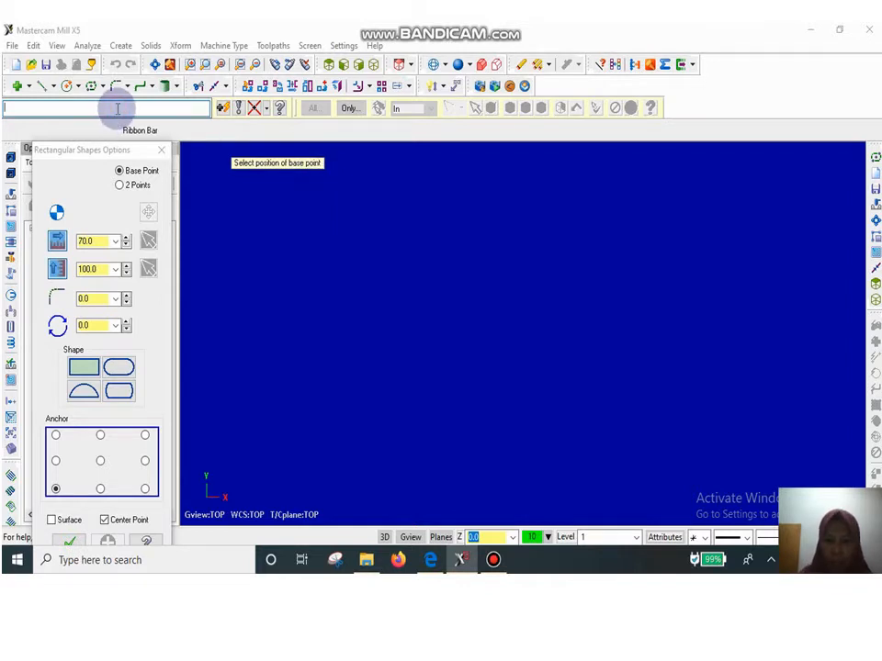
text(0,0)
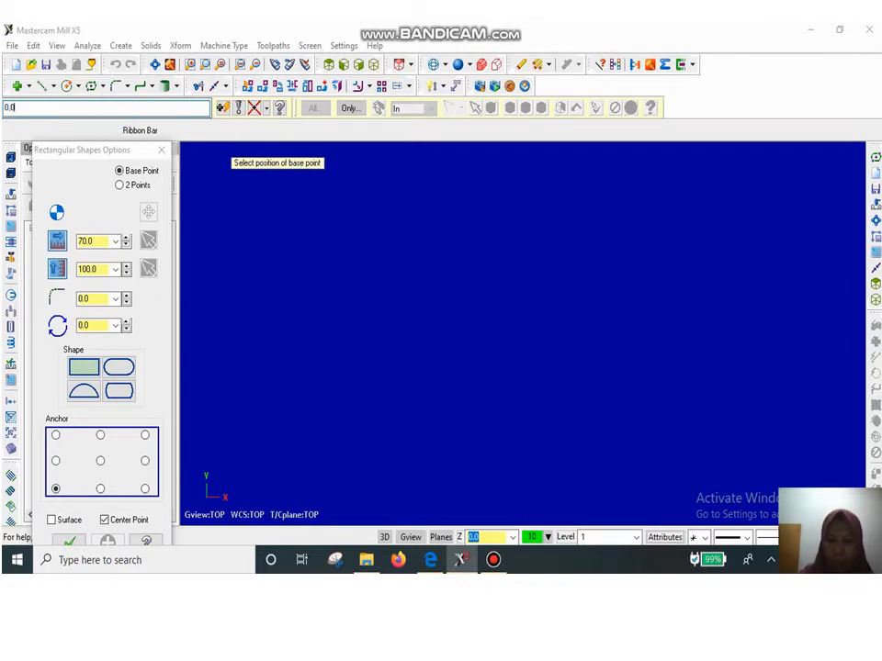
text(,0)
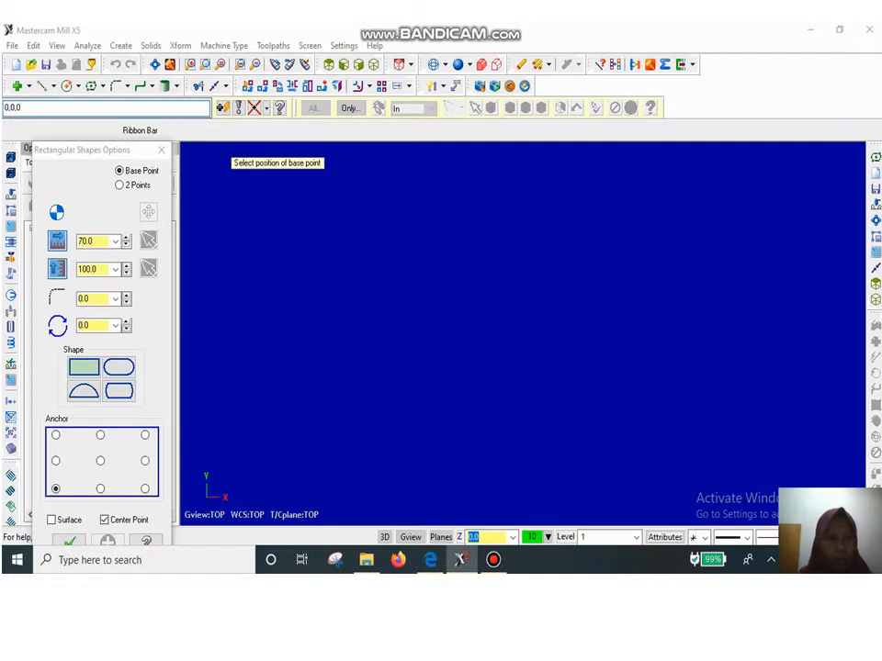
click(68, 542)
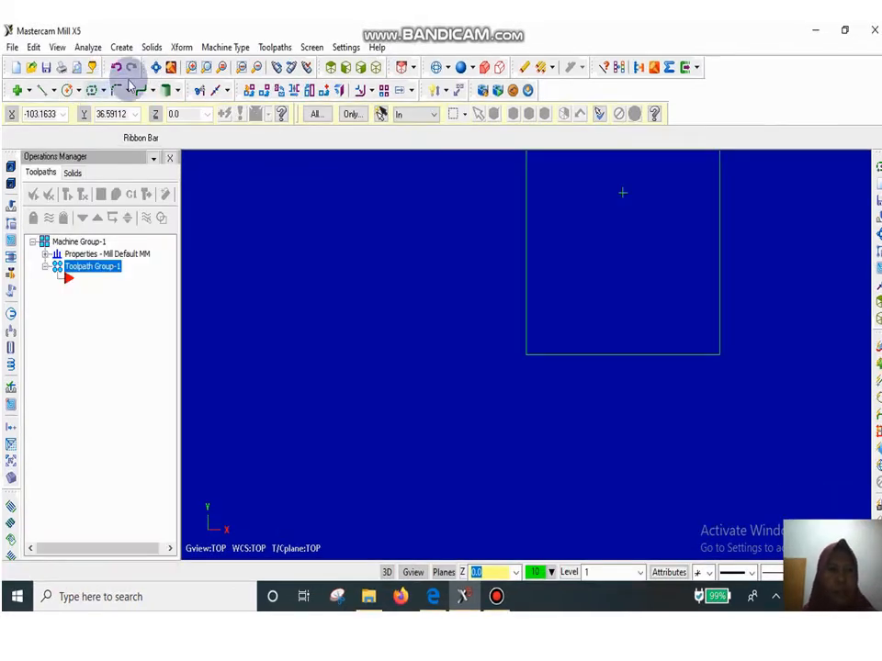
click(156, 67)
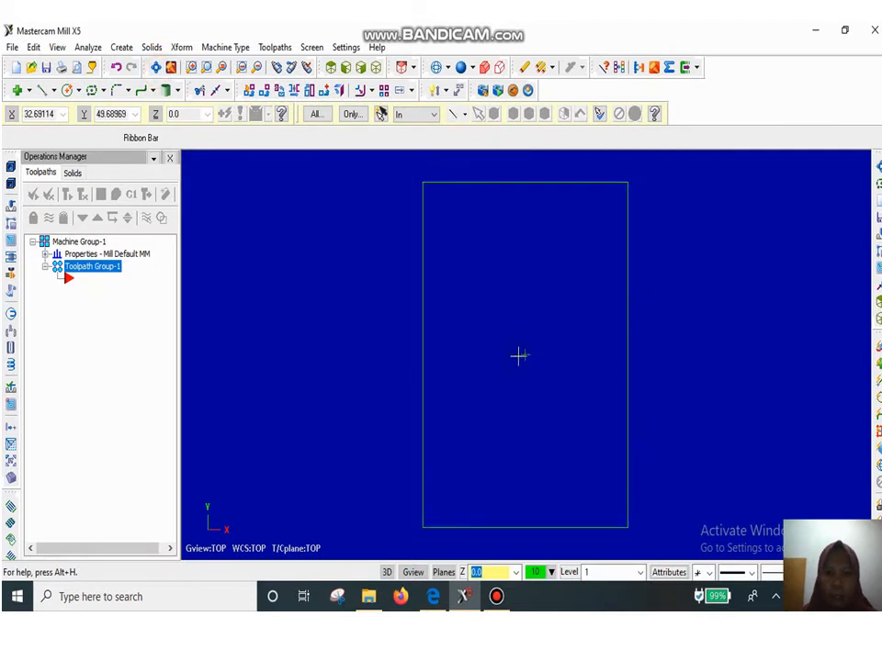
Step: Check the pocket in the PDF drawing and set up a centre-anchored rectangular shape 40 wide and 30 high in Mastercam
click(432, 528)
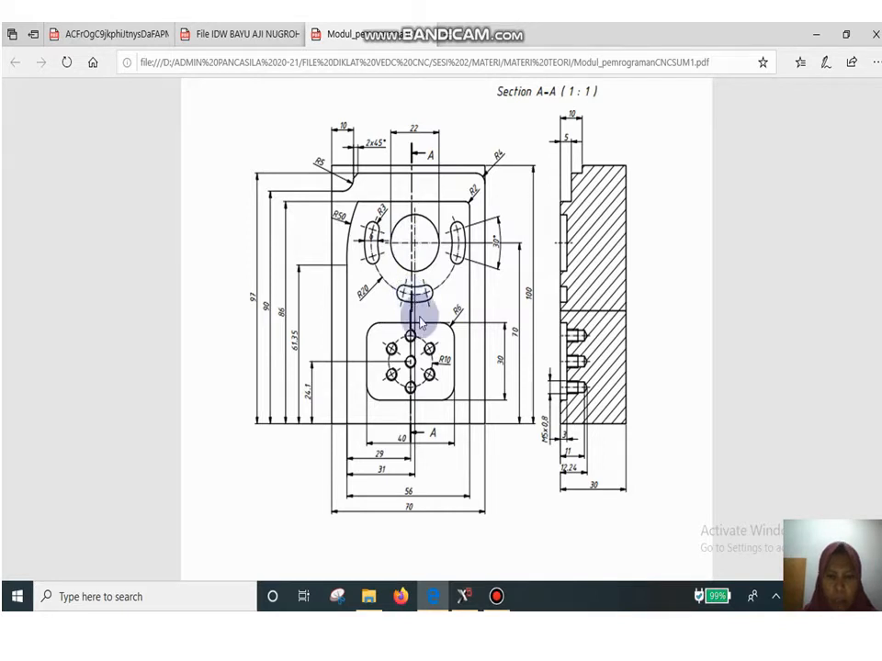
key(alt+Tab)
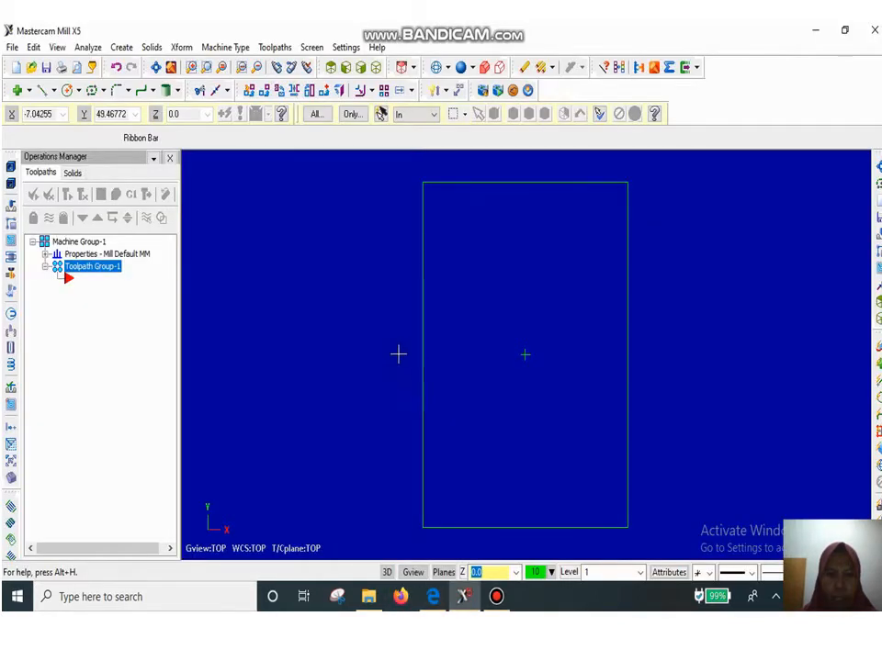
click(96, 90)
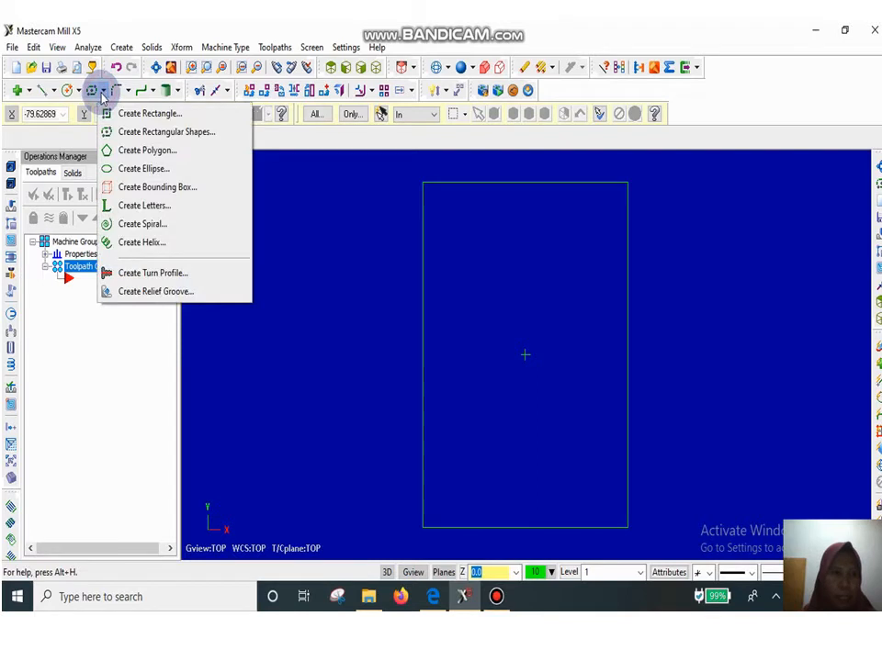
click(133, 135)
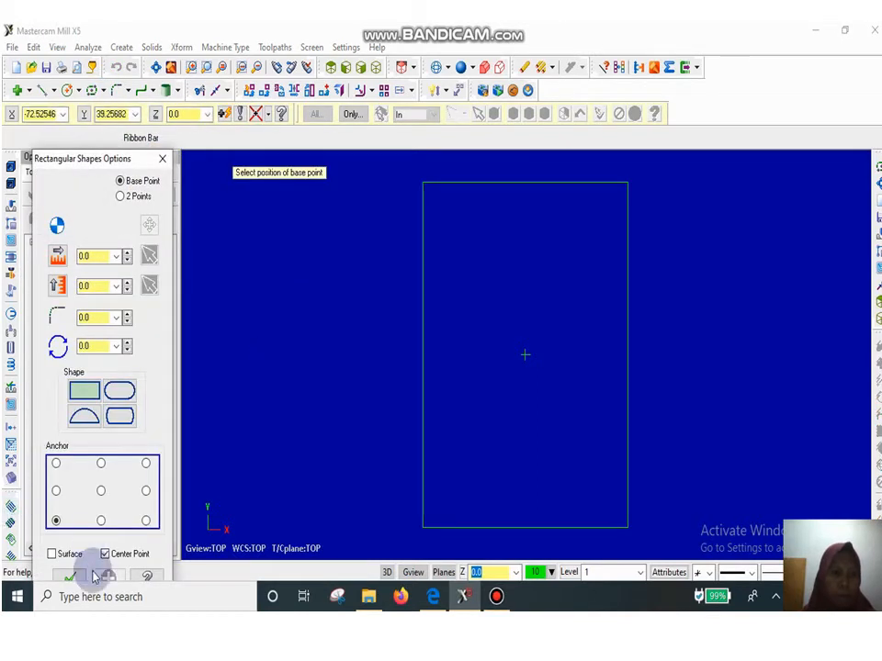
click(101, 492)
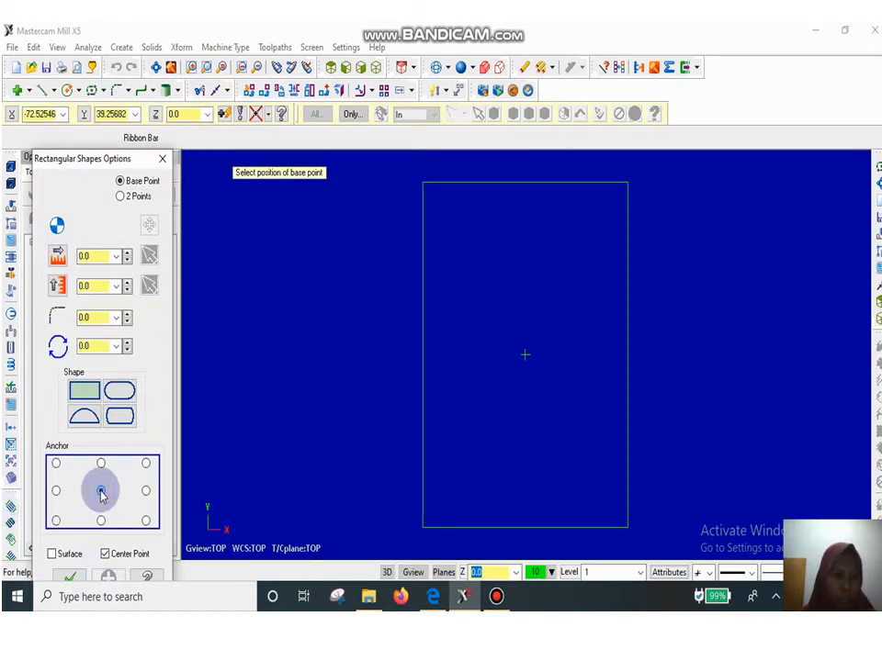
click(98, 257)
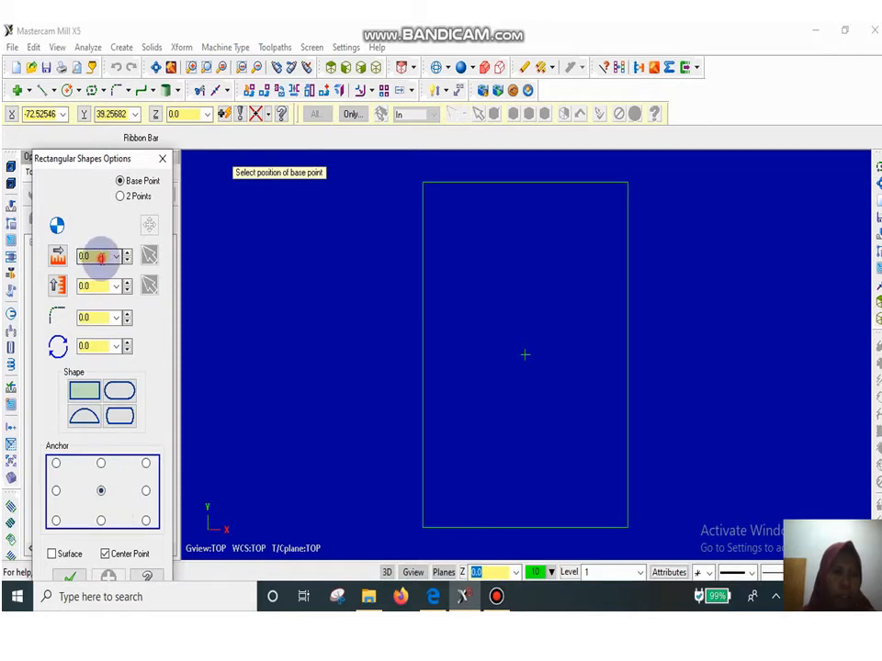
double_click(100, 257)
text(40)
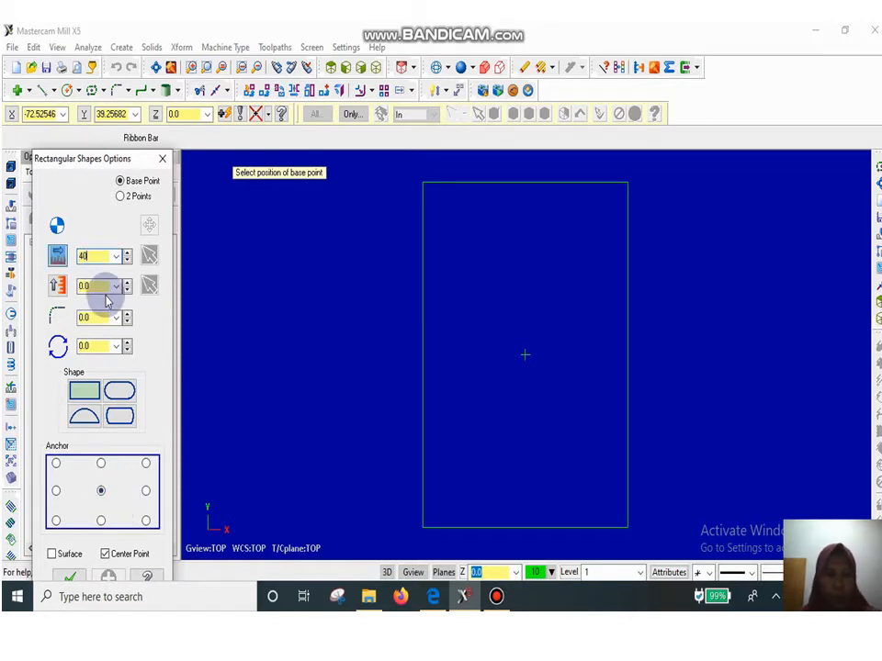
double_click(98, 286)
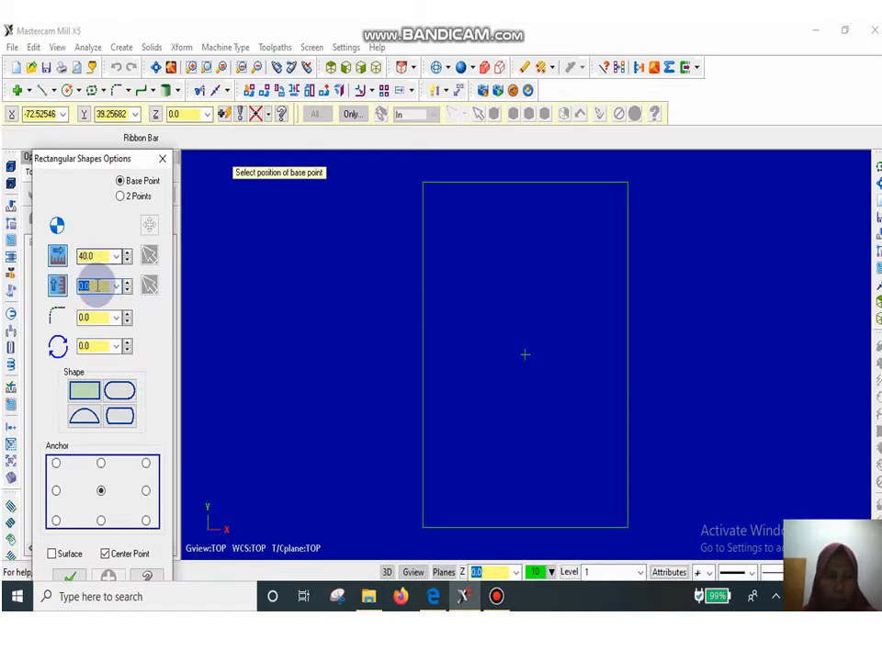
text(30)
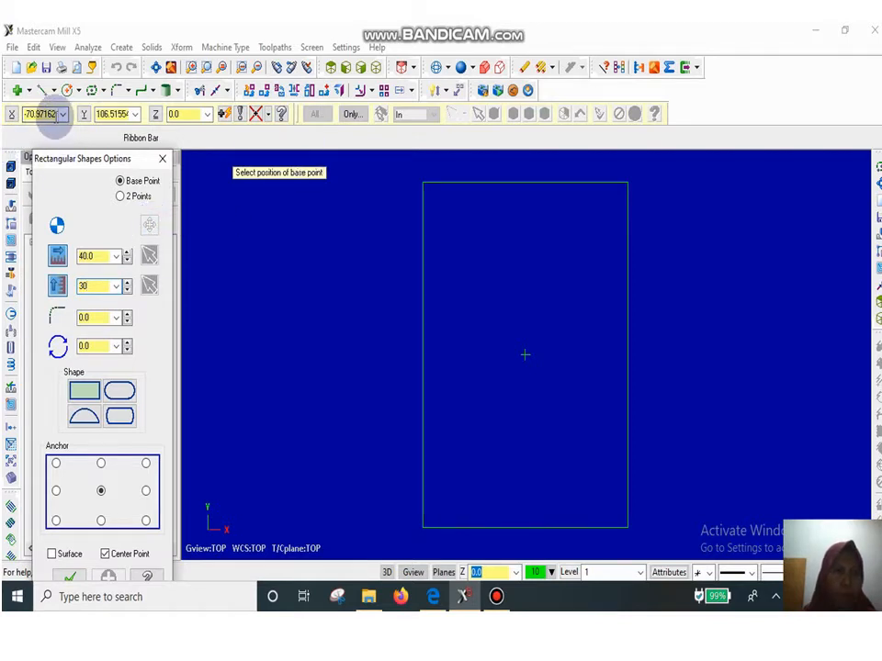
Step: Place the 40 by 30 rectangle's centre at 35,24.1,0 and create it
click(224, 113)
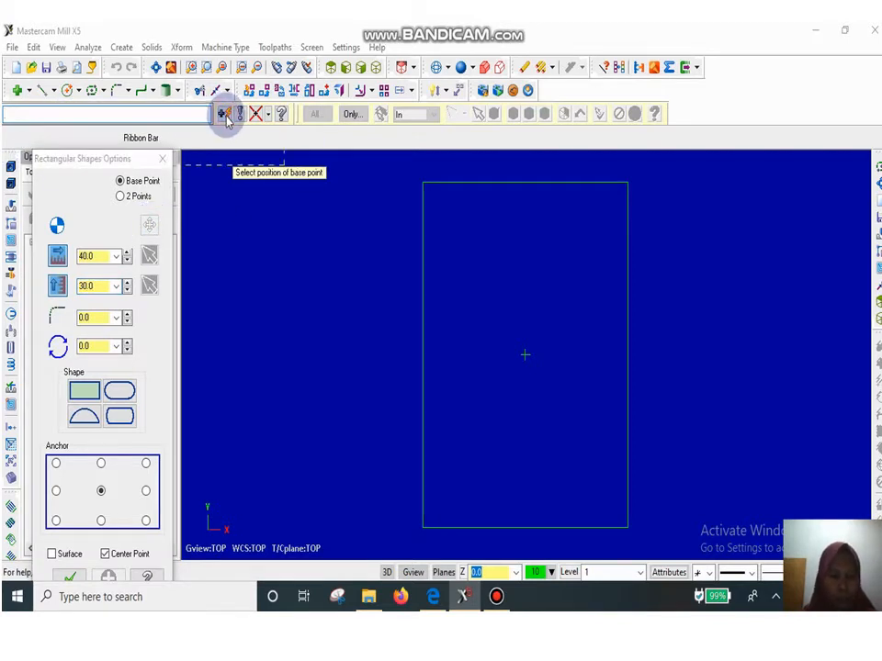
text(30)
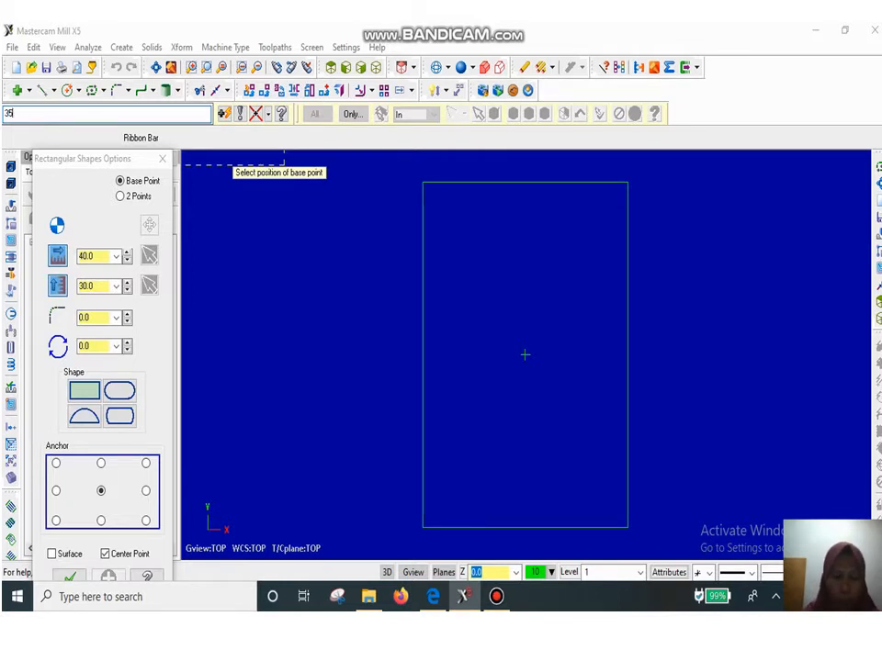
text(4,1.0)
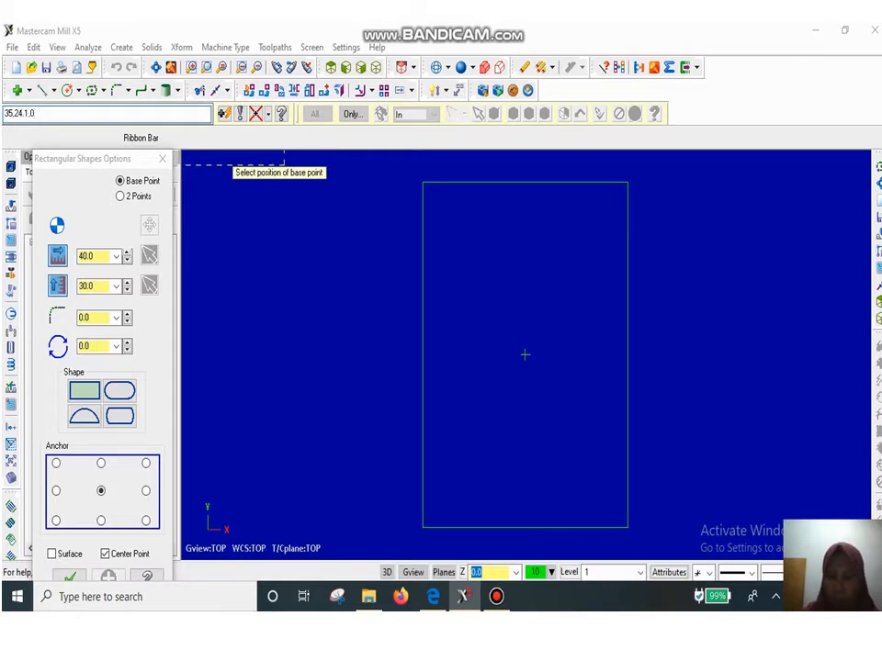
text(.1,0)
key(Return)
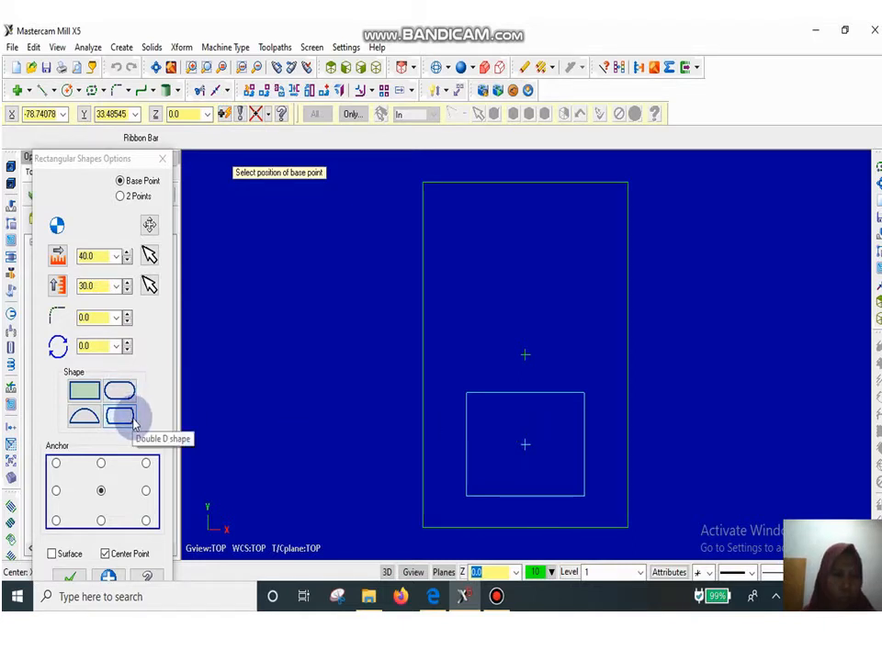
click(70, 576)
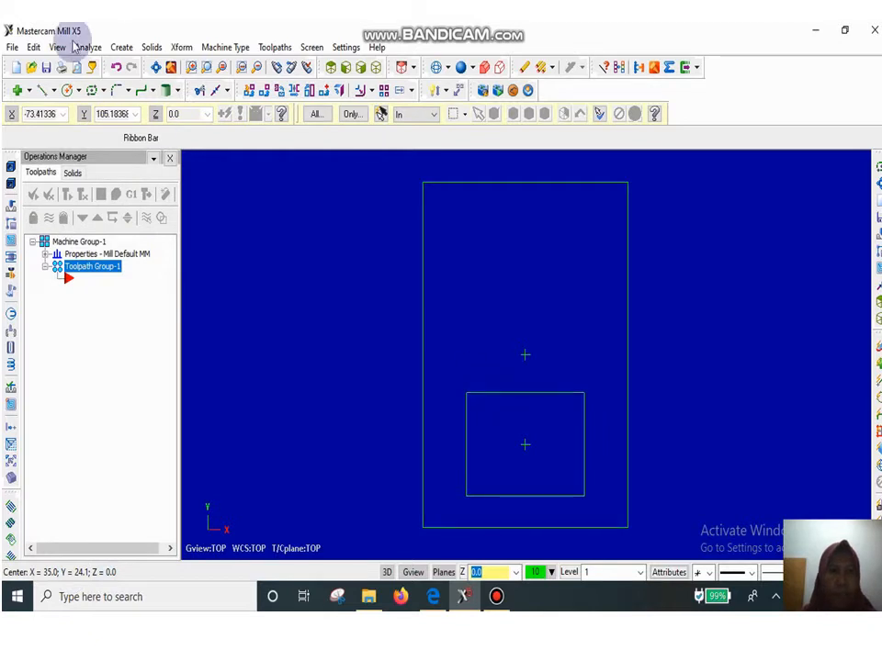
Step: Fillet all four corners of the 40 by 30 pocket rectangle with a radius of 6
click(128, 90)
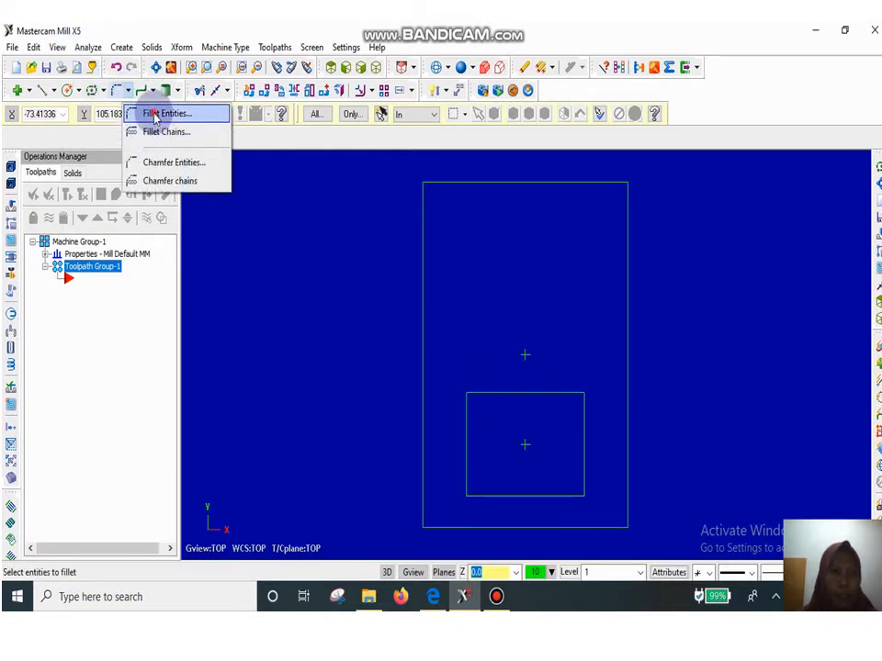
click(155, 113)
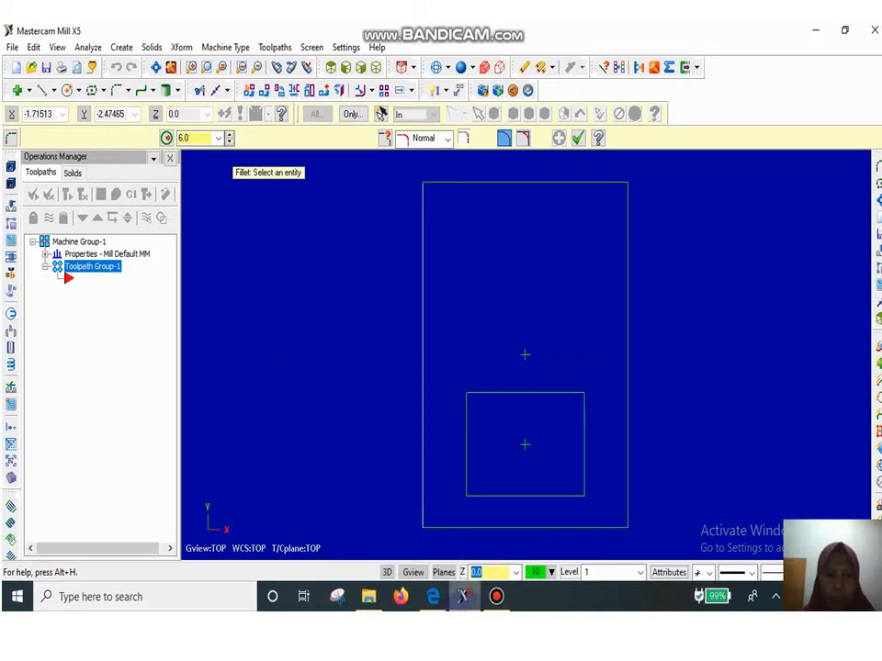
double_click(202, 136)
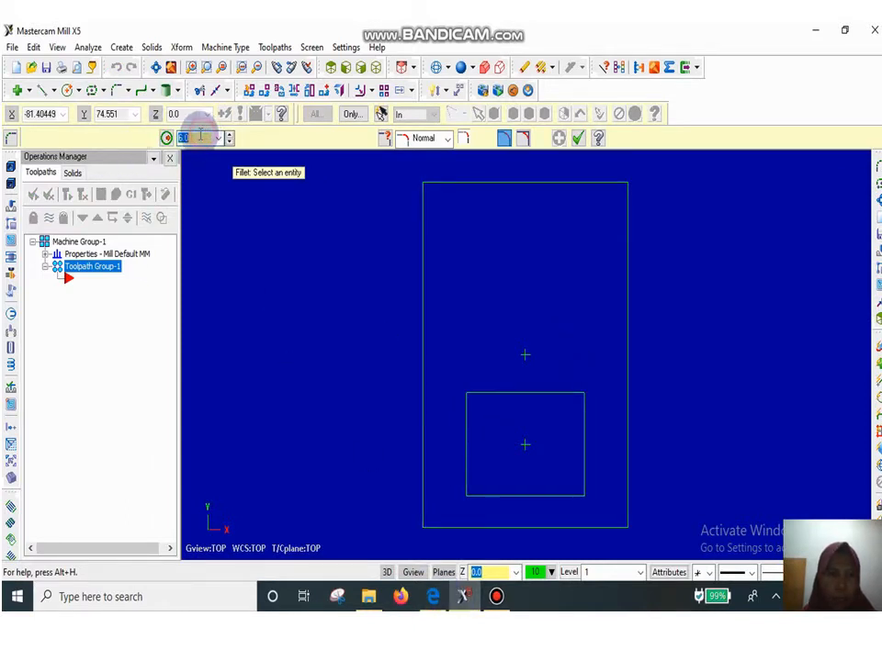
text(6)
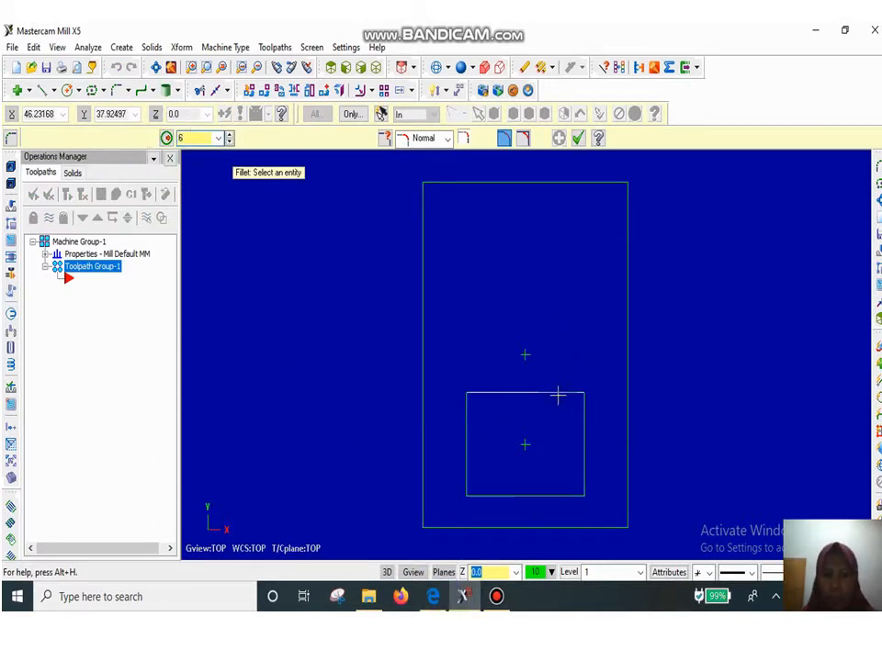
click(583, 409)
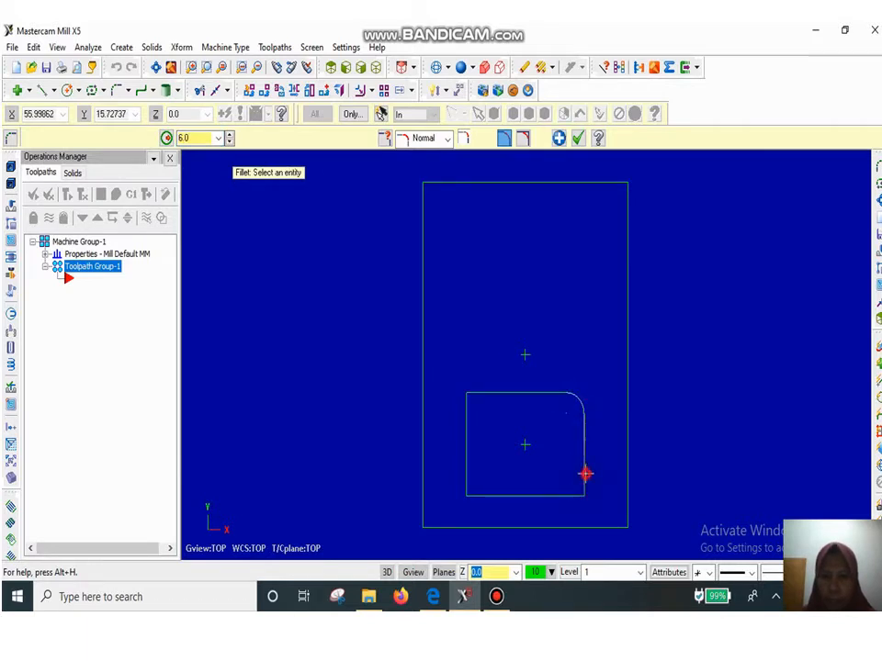
click(585, 474)
click(562, 495)
click(487, 496)
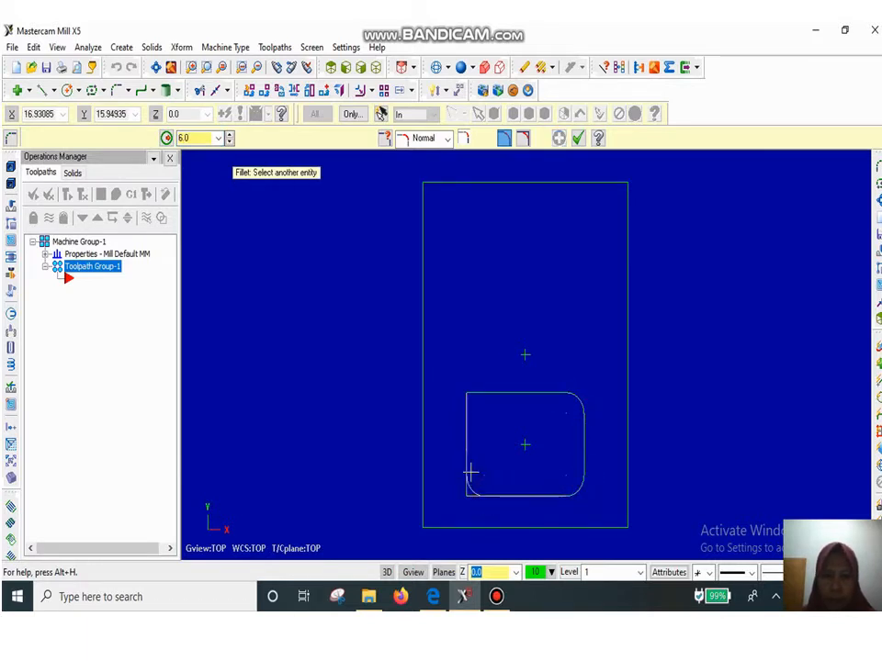
click(467, 471)
click(466, 401)
click(498, 392)
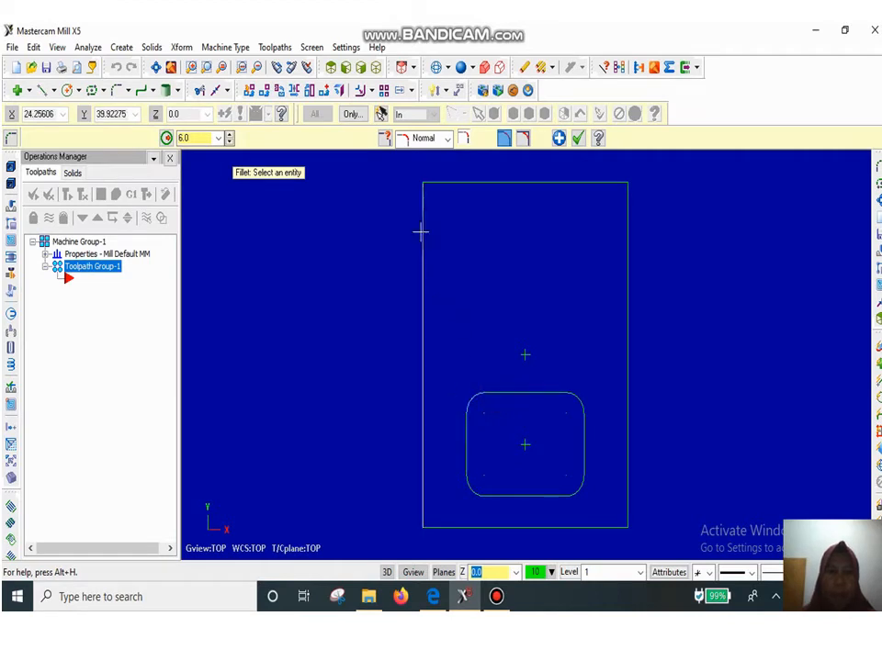
key(Escape)
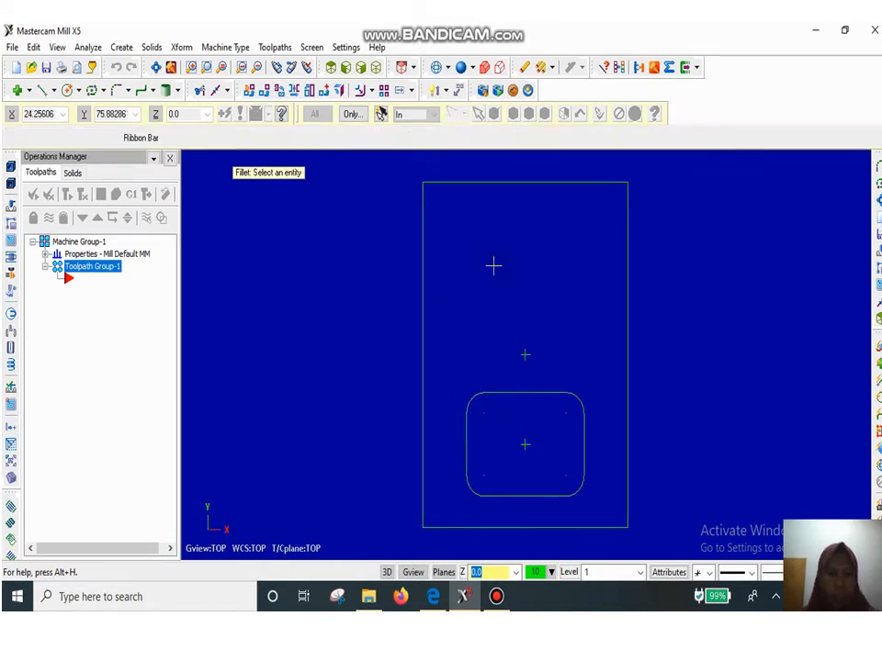
Step: Check the hole circle in the PDF drawing and create a radius 10 circle at the pocket's centre in Mastercam
click(434, 596)
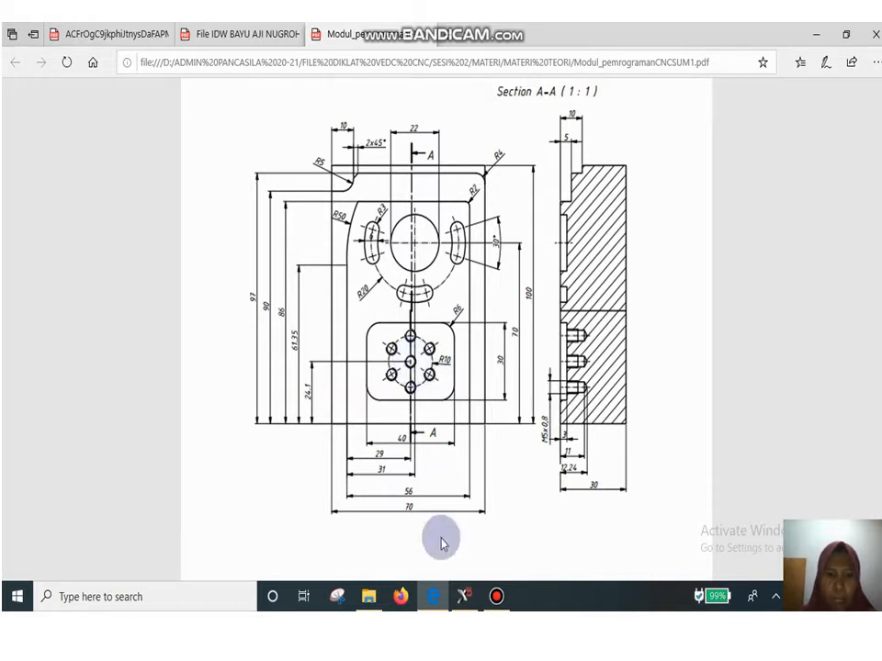
click(461, 598)
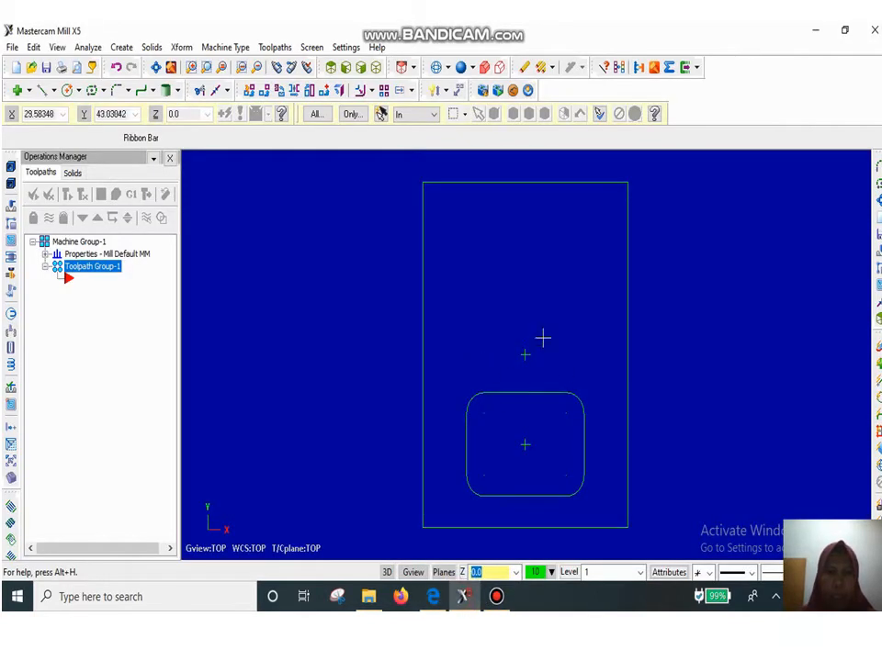
click(71, 88)
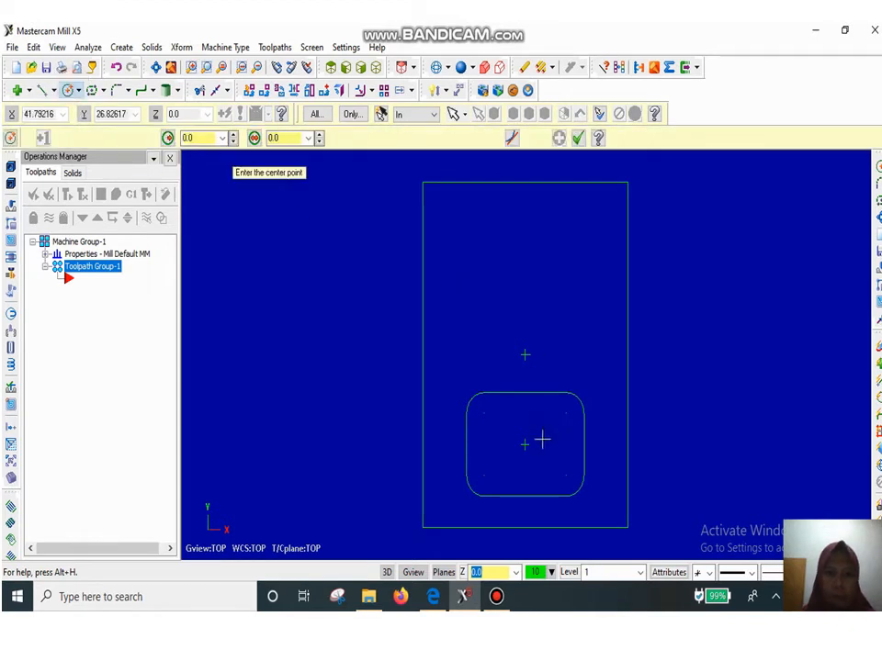
click(522, 447)
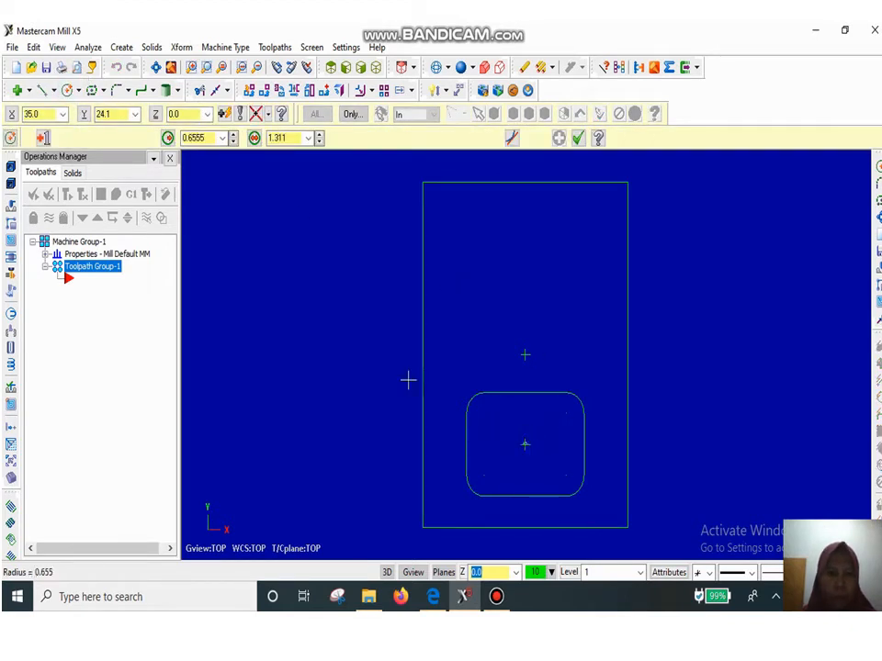
click(204, 137)
text(1)
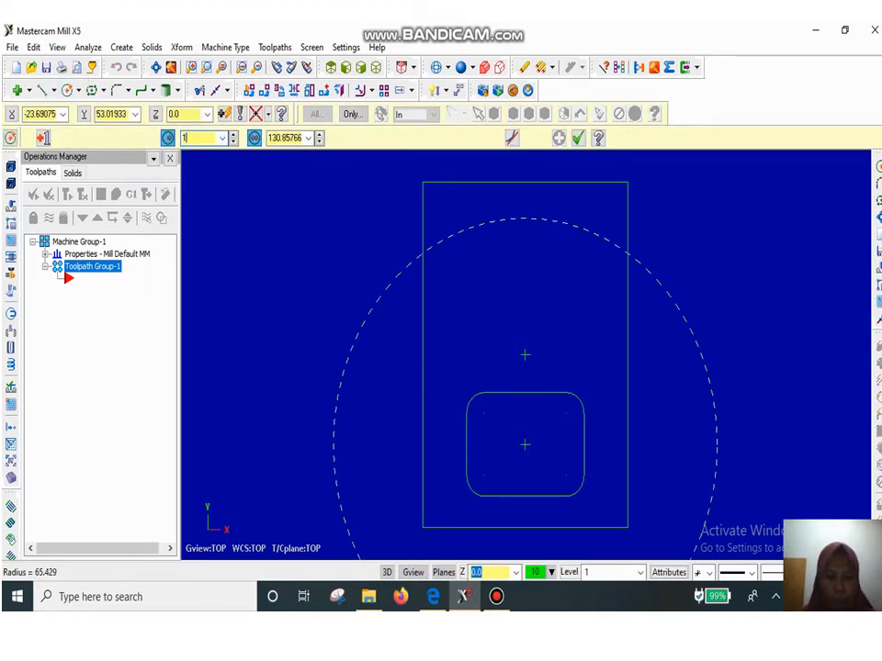
text(0)
key(Return)
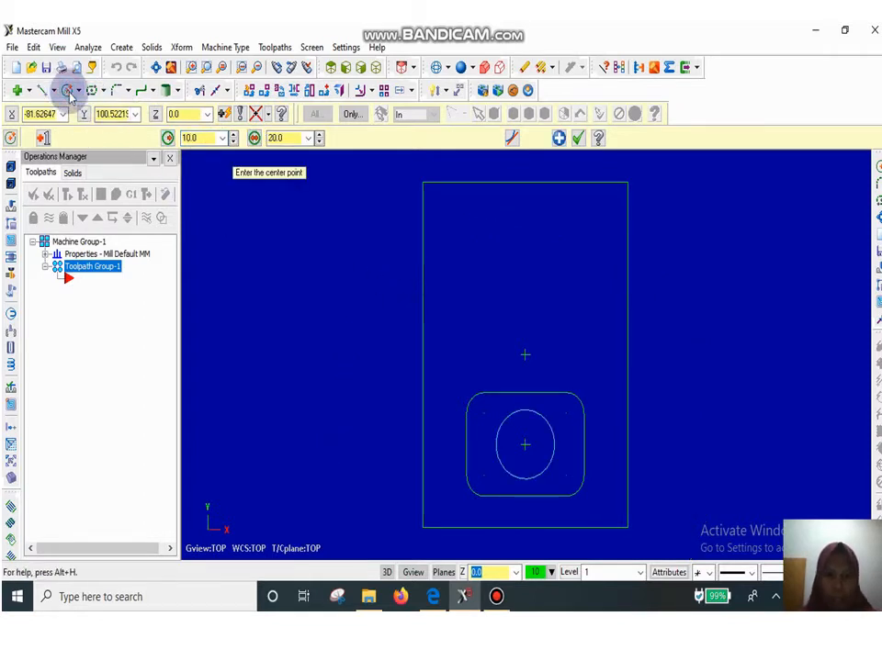
Step: Create a radius 2.1 hole circle centred on the uppermost point of the radius 10 circle
click(525, 411)
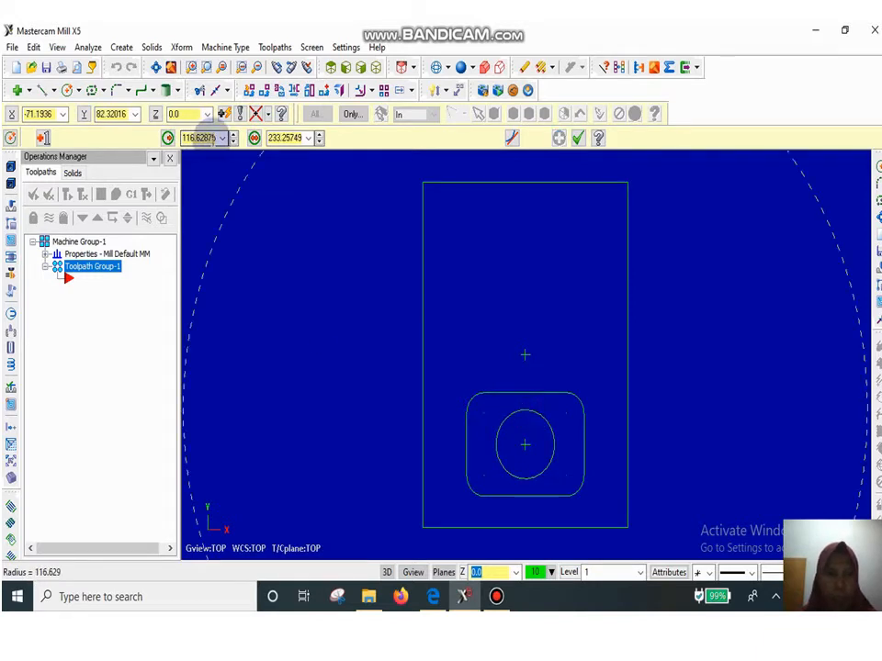
click(211, 140)
text(2.1)
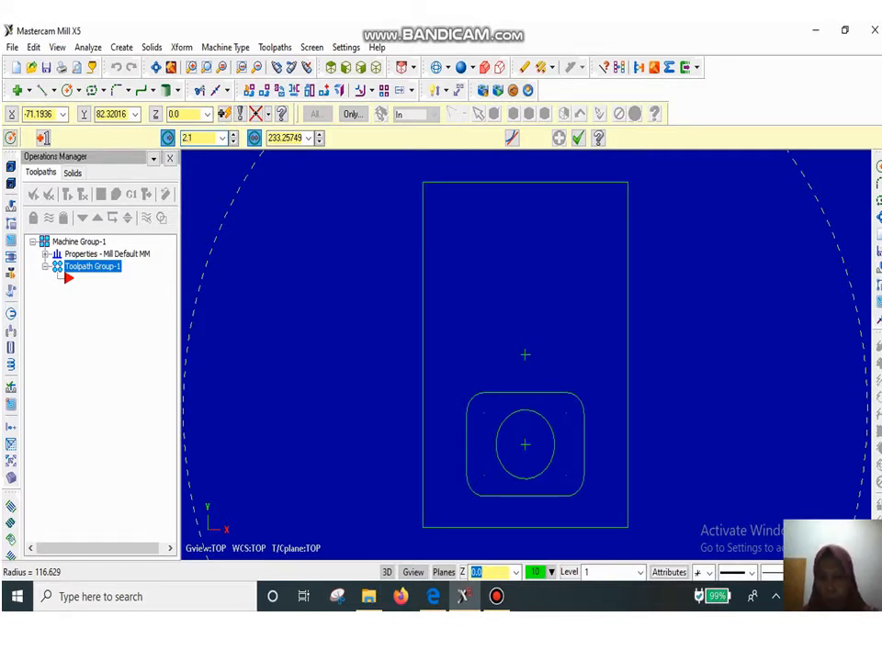
key(Return)
Step: Rotate the small hole circle about the pocket's centre as 6 copies with 60 degrees between them
scroll(531, 431, up, 3)
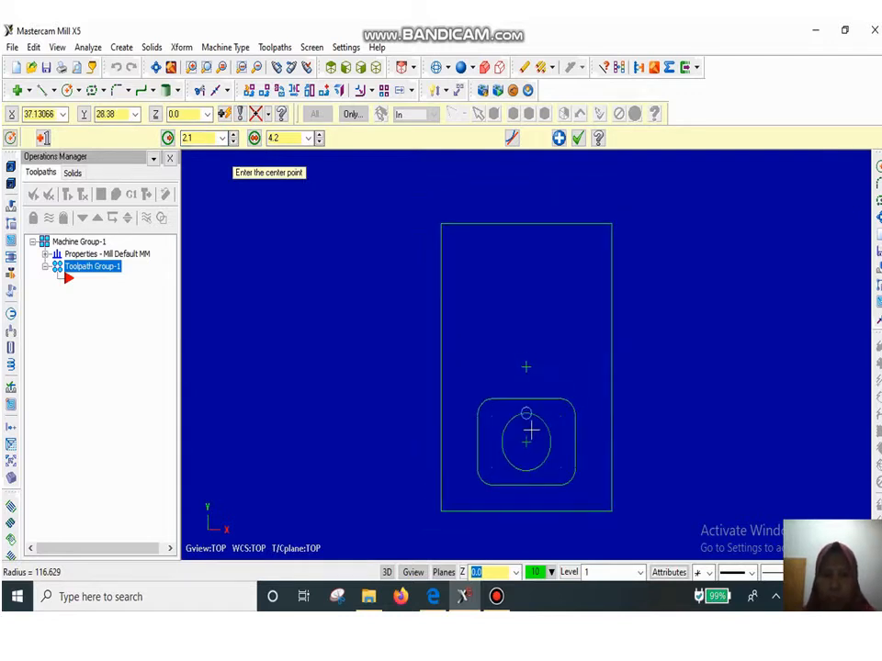
click(279, 92)
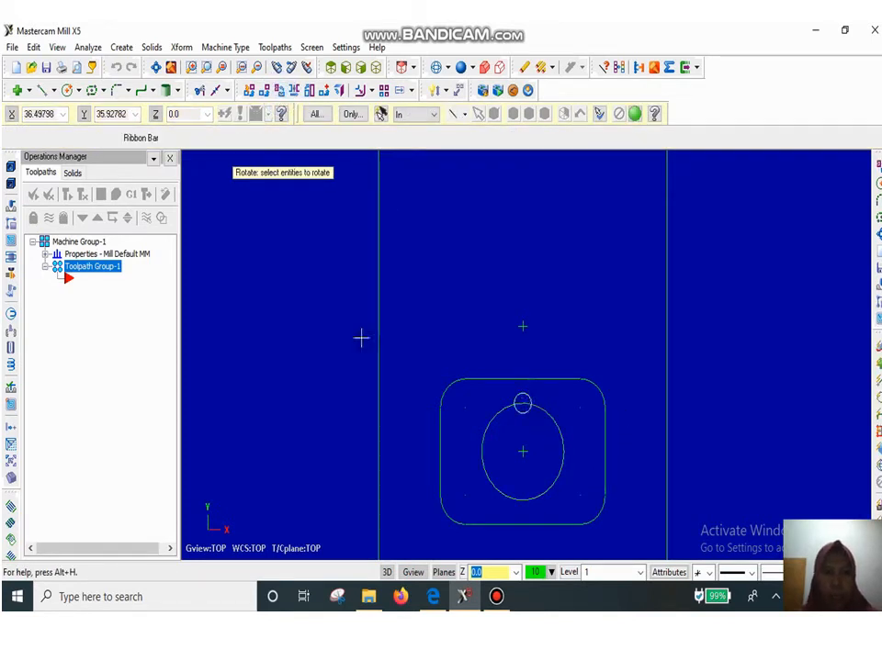
click(533, 404)
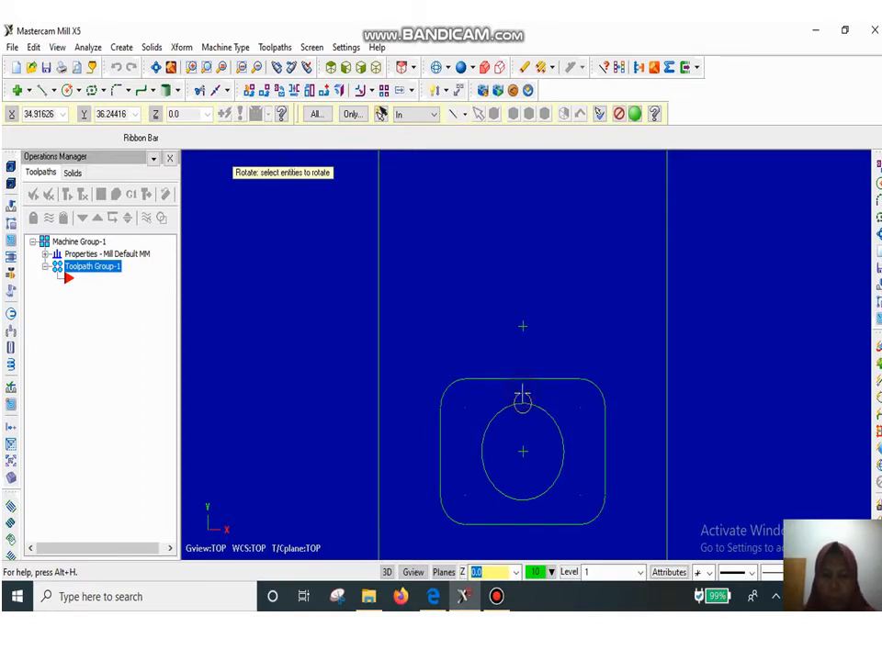
key(Return)
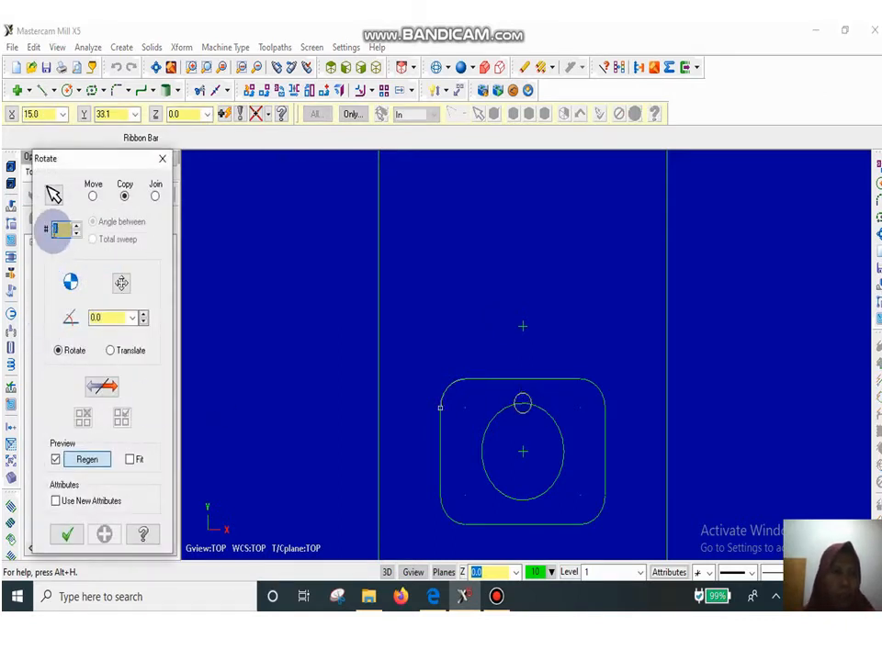
click(61, 228)
text(8)
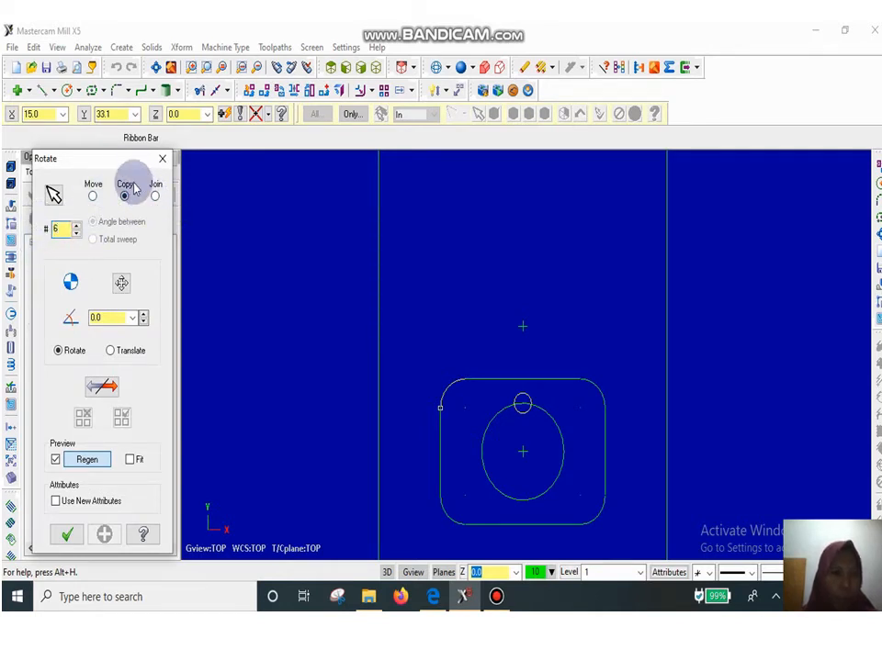
click(106, 317)
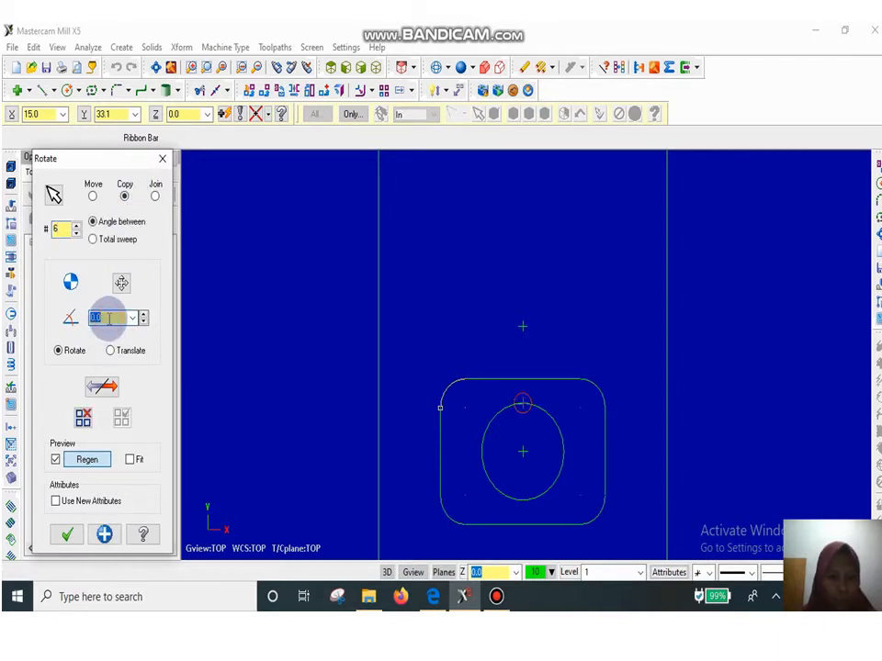
text(60)
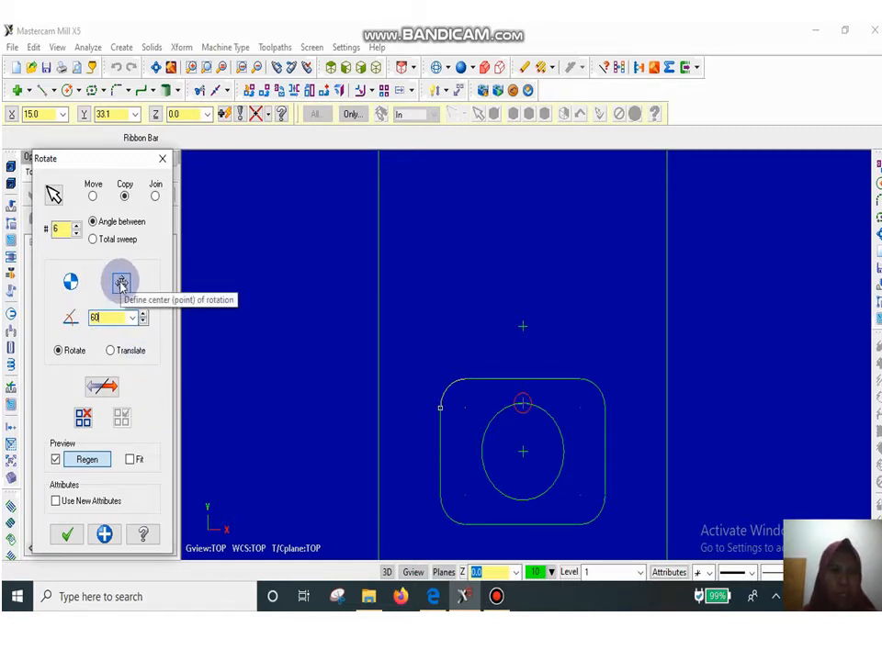
click(121, 284)
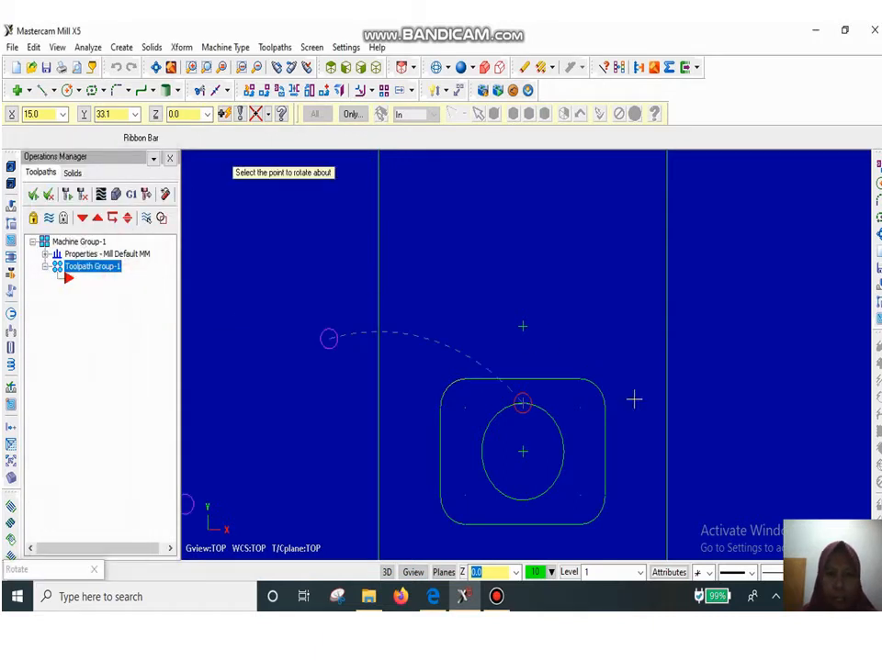
click(522, 455)
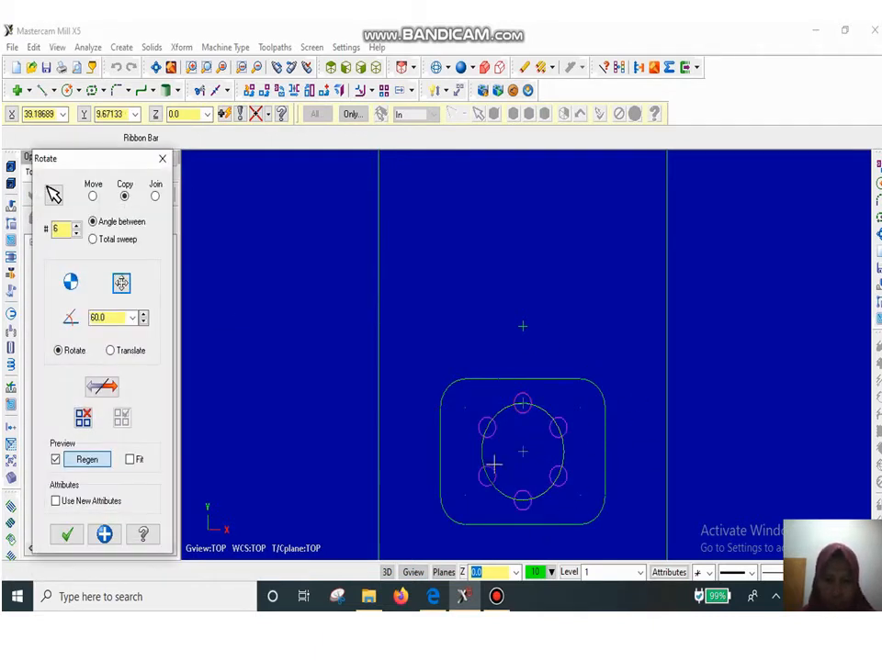
click(73, 538)
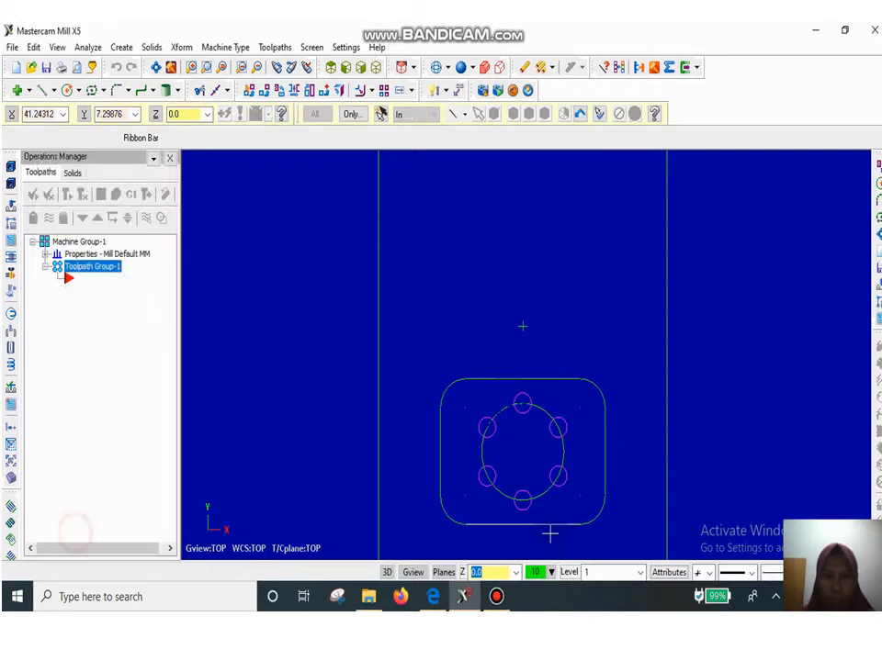
Step: Check the large circle in the PDF drawing and create a radius 11 circle centred at 35,70,0 in Mastercam
click(432, 598)
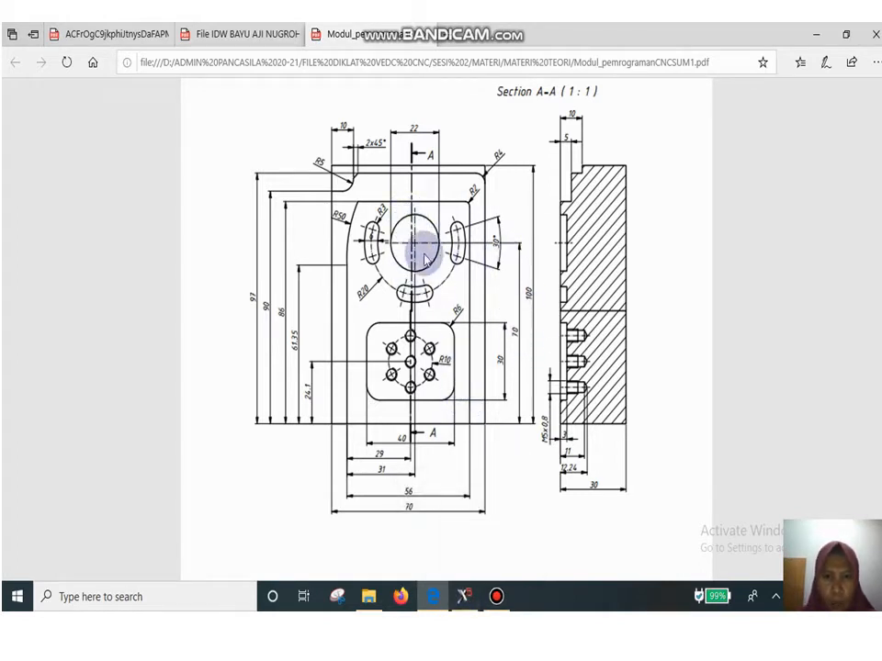
click(466, 597)
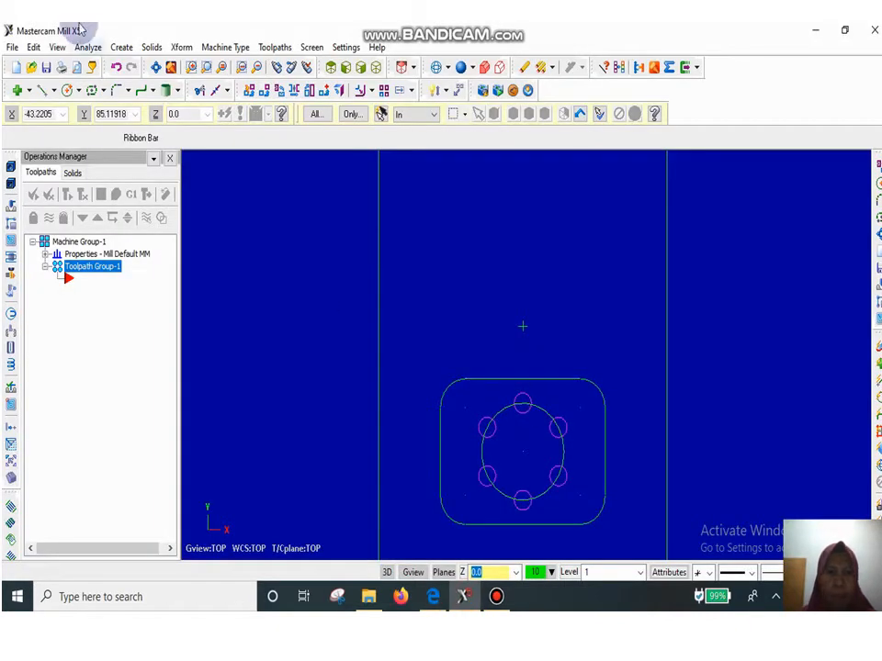
click(68, 89)
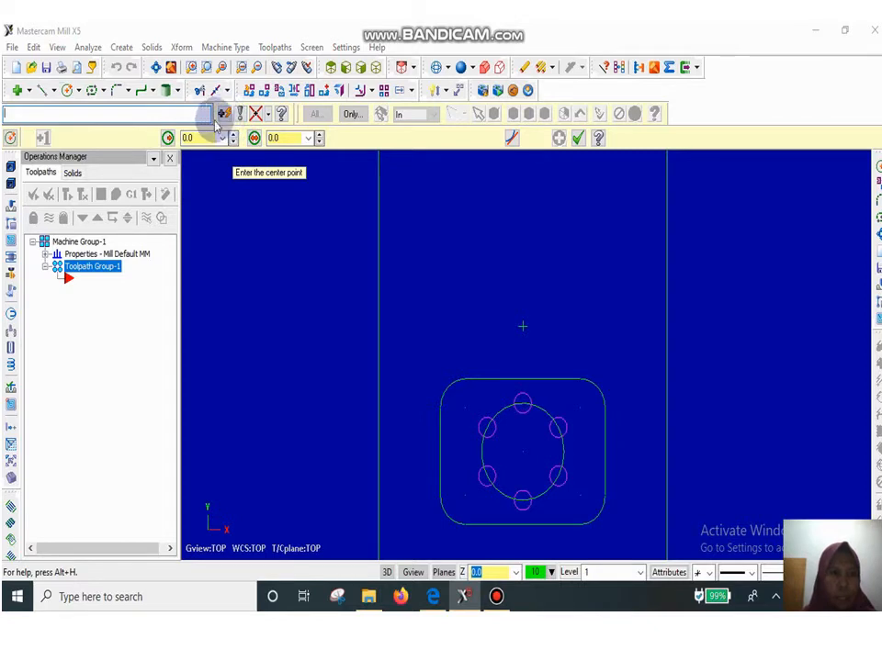
click(195, 117)
text(35,70,)
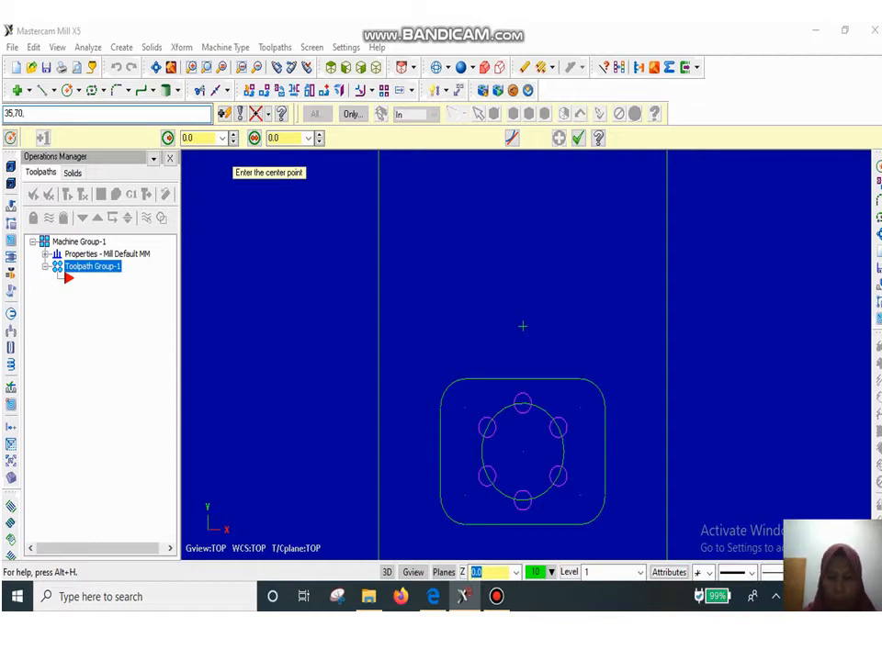
text(0)
key(Return)
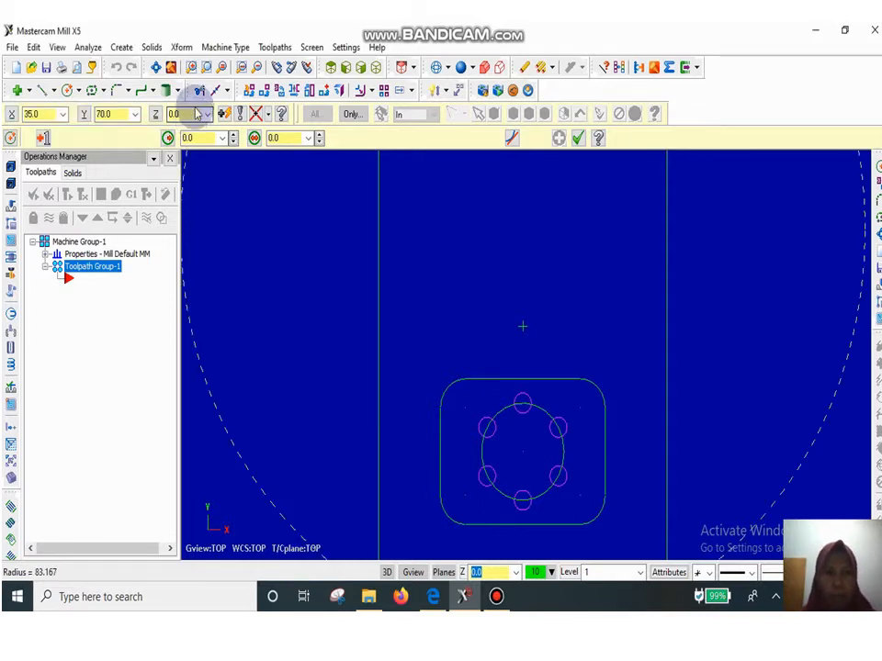
click(200, 139)
text(1)
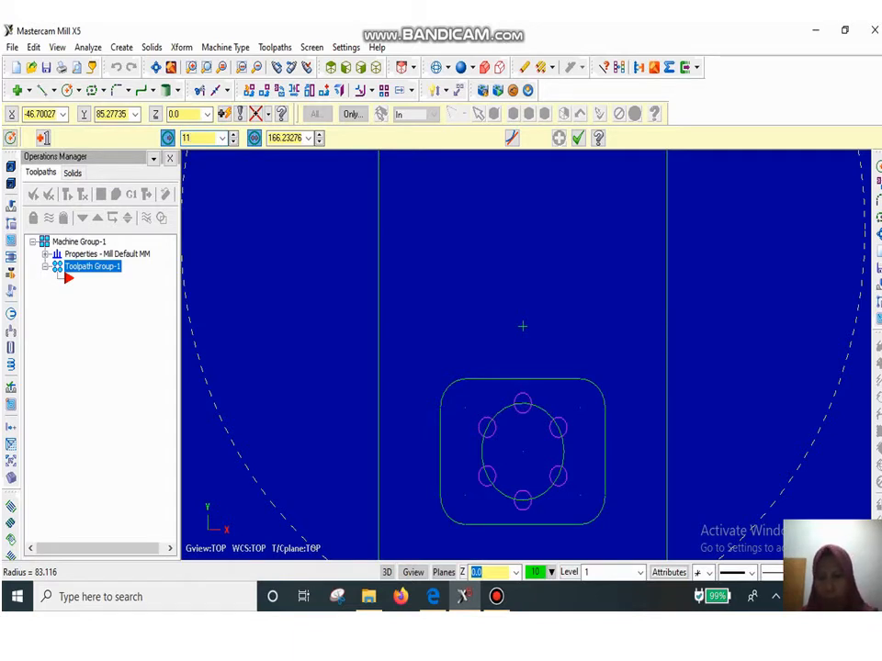
text(1)
key(Return)
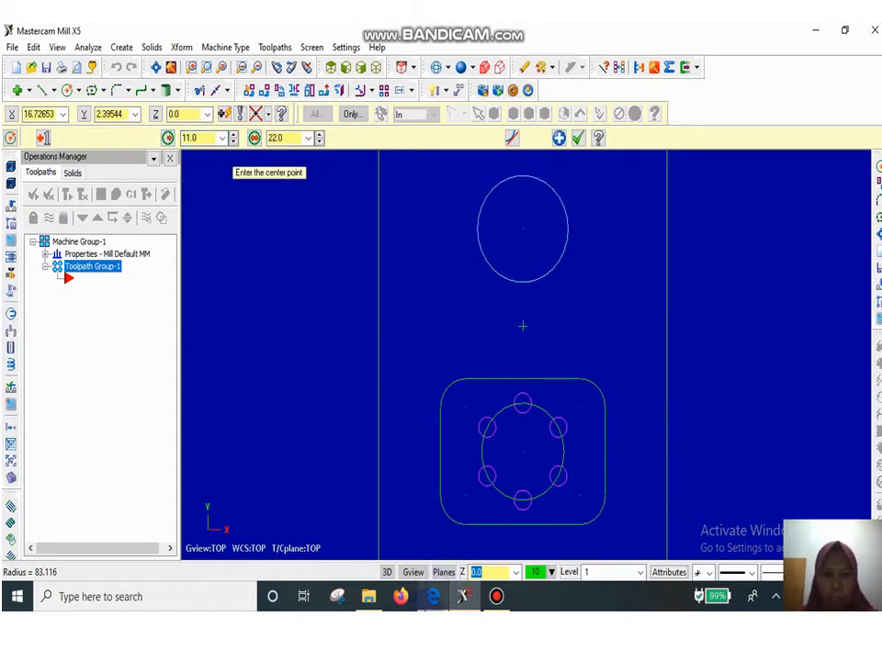
key(Escape)
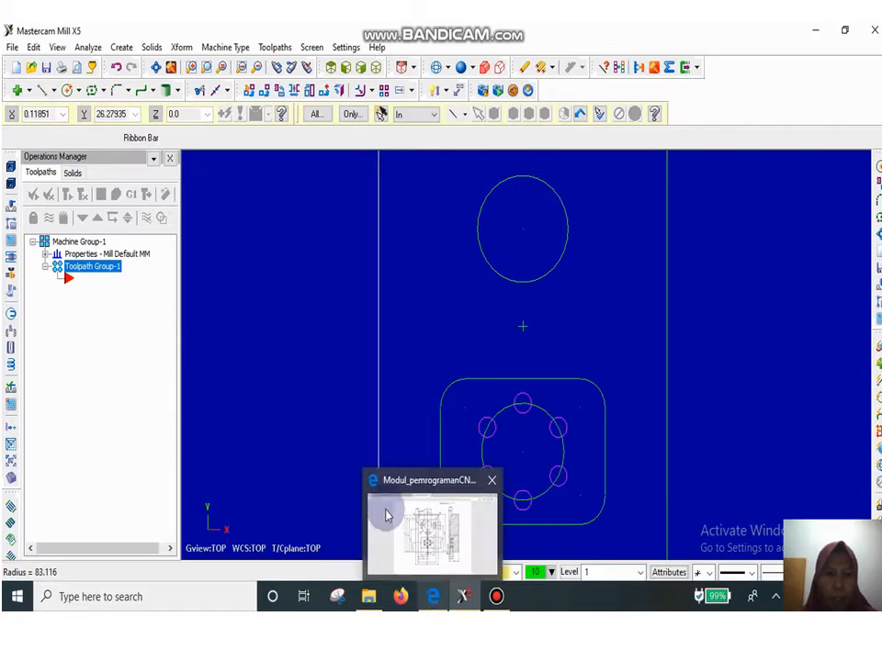
Step: Check the curved slots in the PDF drawing and create a radius 17 circle at the large circle's centre in Mastercam
click(433, 596)
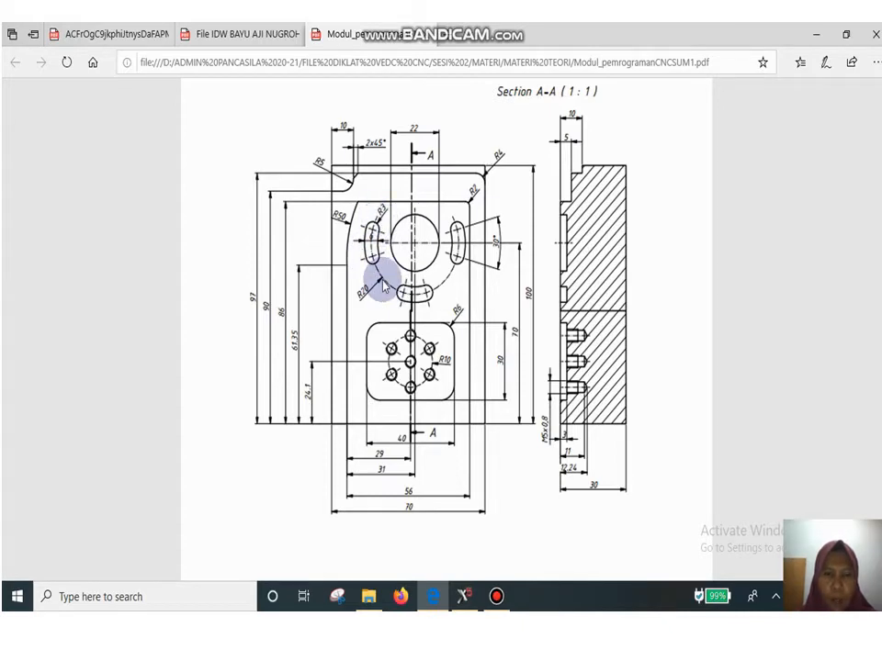
click(464, 598)
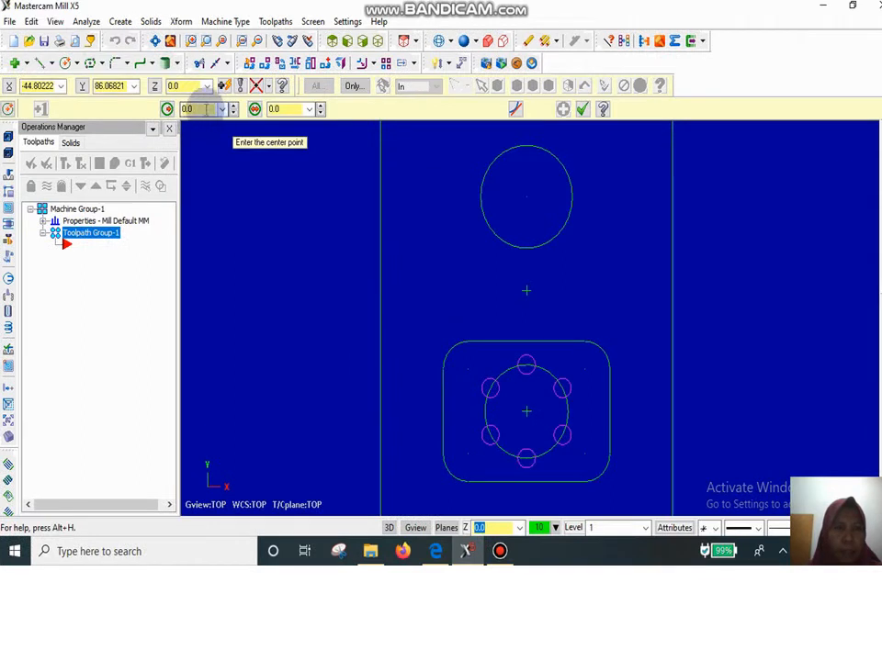
click(203, 109)
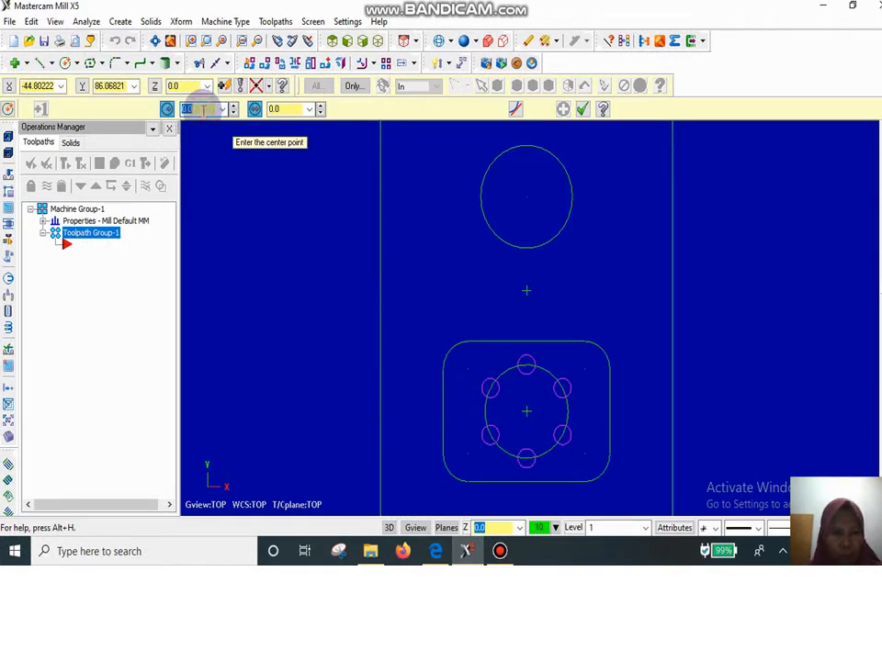
text(17)
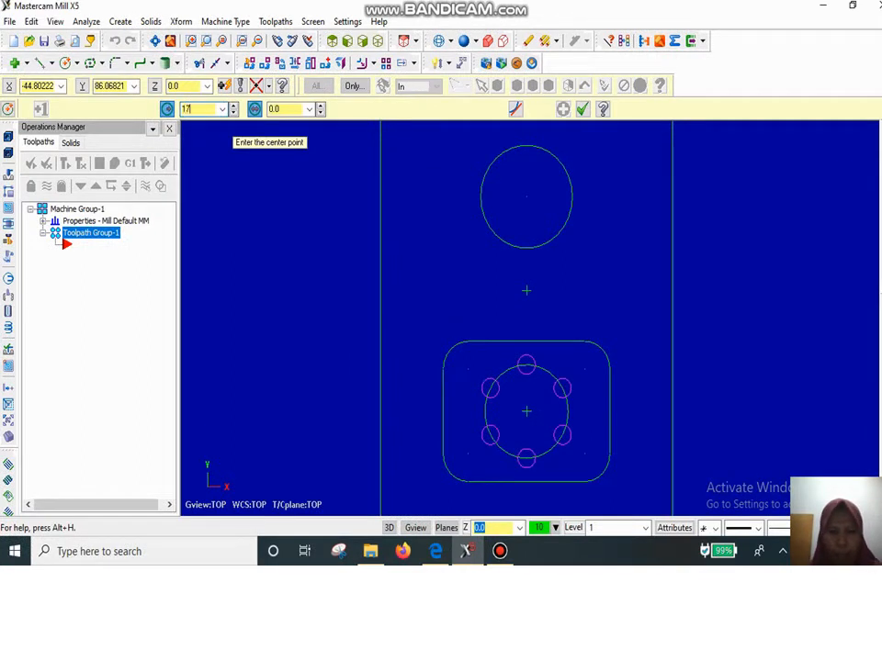
click(536, 200)
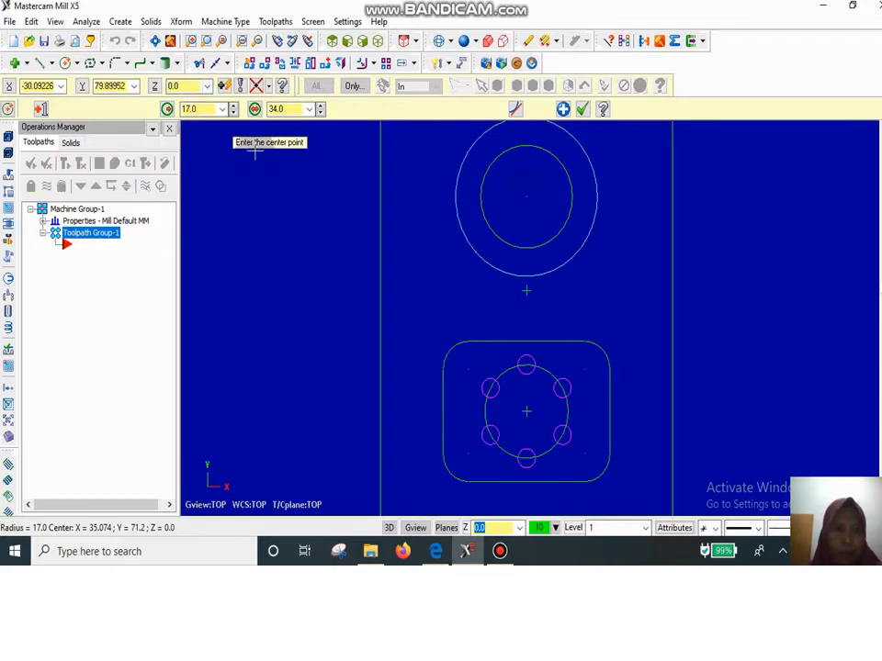
key(Escape)
Step: Create a radius 23 circle concentric with the large circle as the slots' outer edge
click(64, 64)
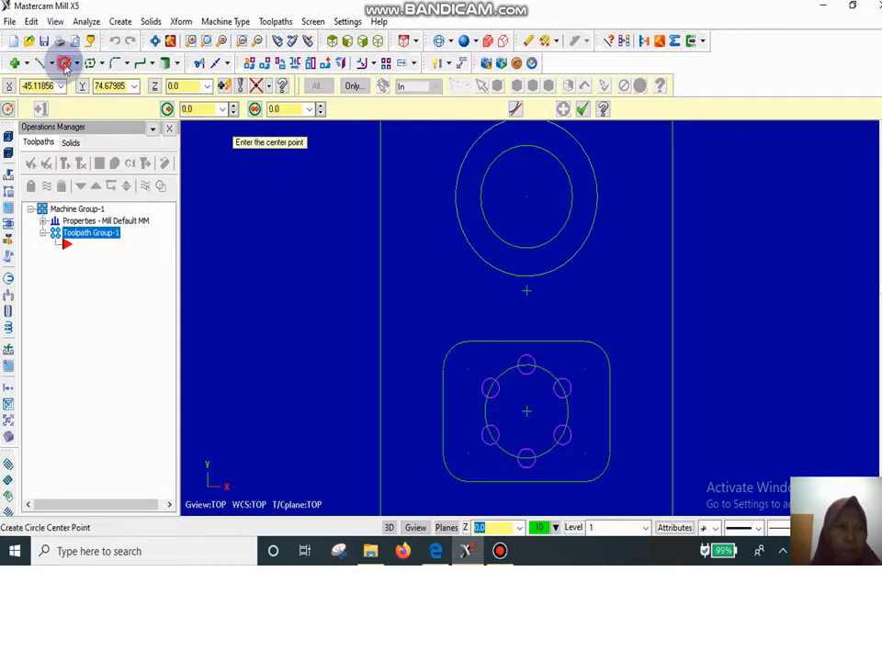
click(195, 109)
text(23)
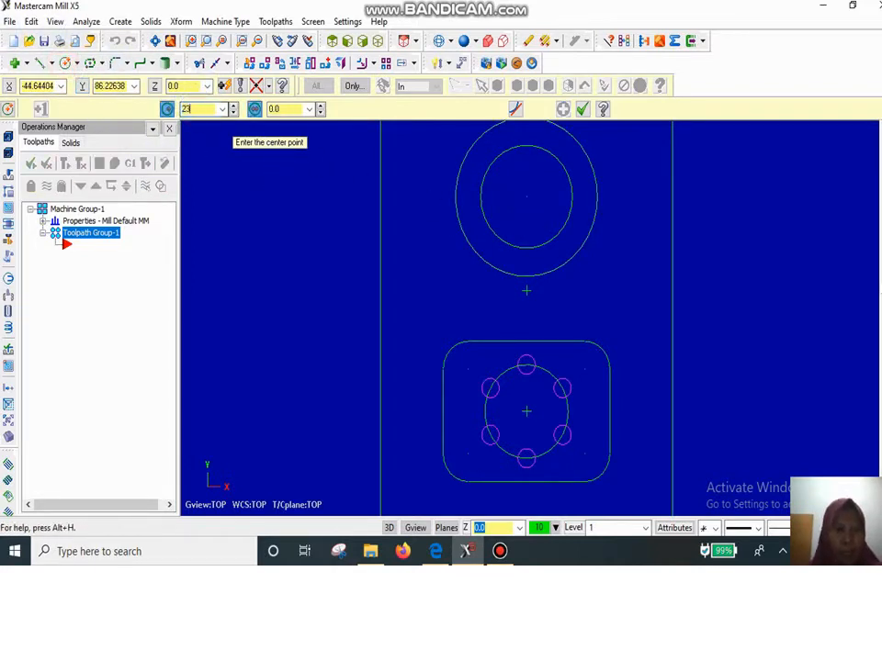
click(525, 198)
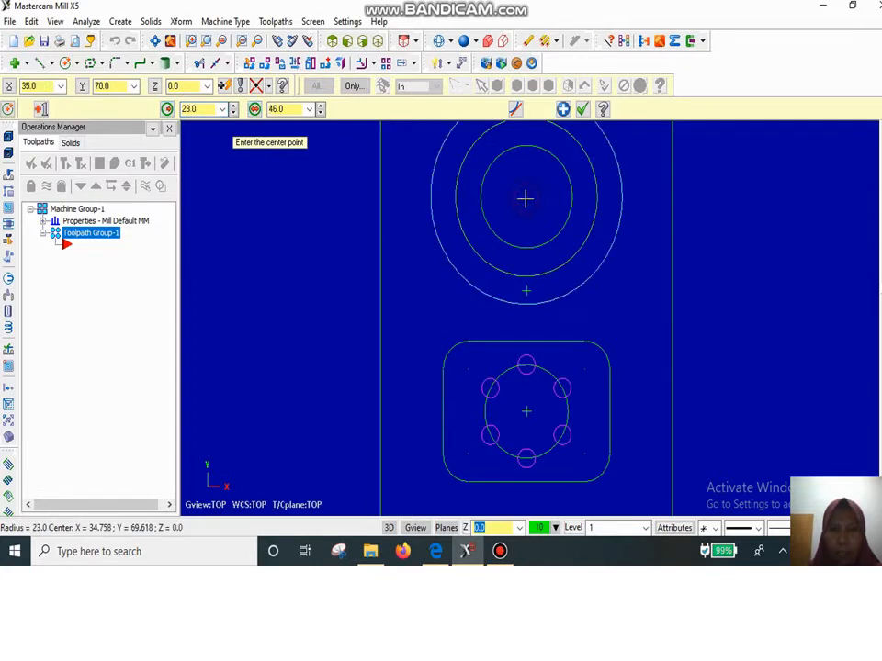
key(Escape)
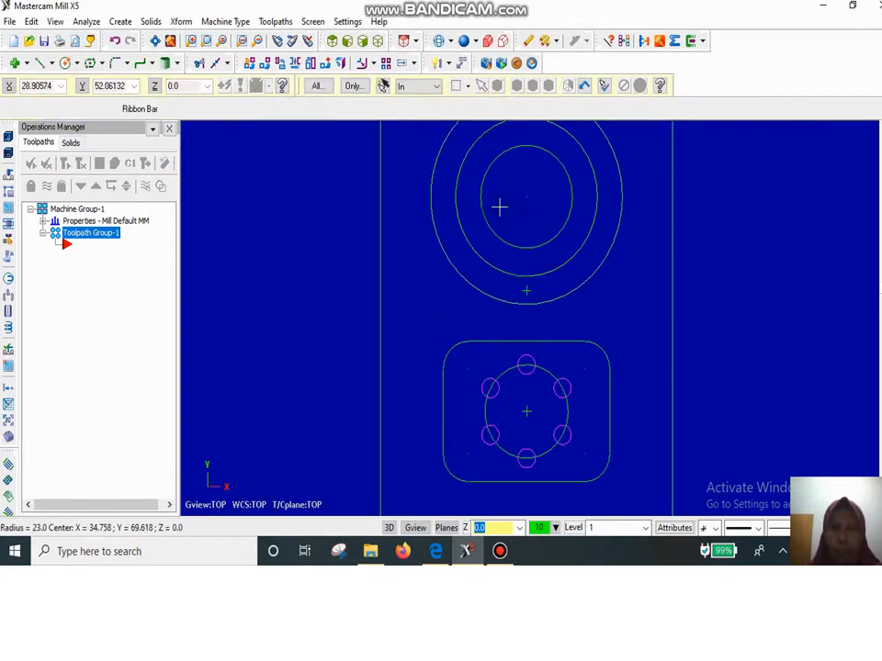
Step: Check the slot angle in the PDF drawing and draw a line 100 long at 255 degrees from the large circle's centre in Mastercam
click(436, 551)
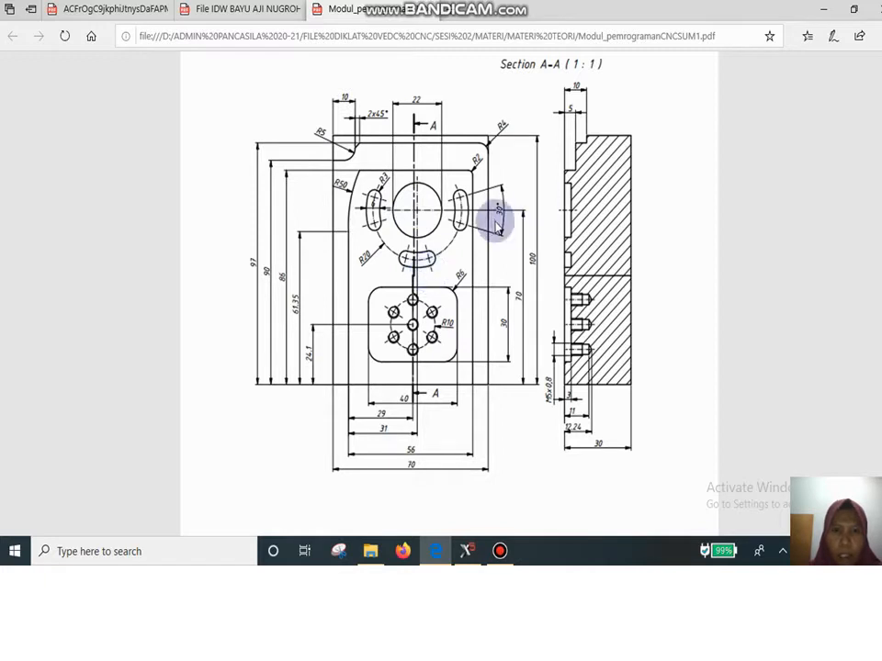
click(472, 552)
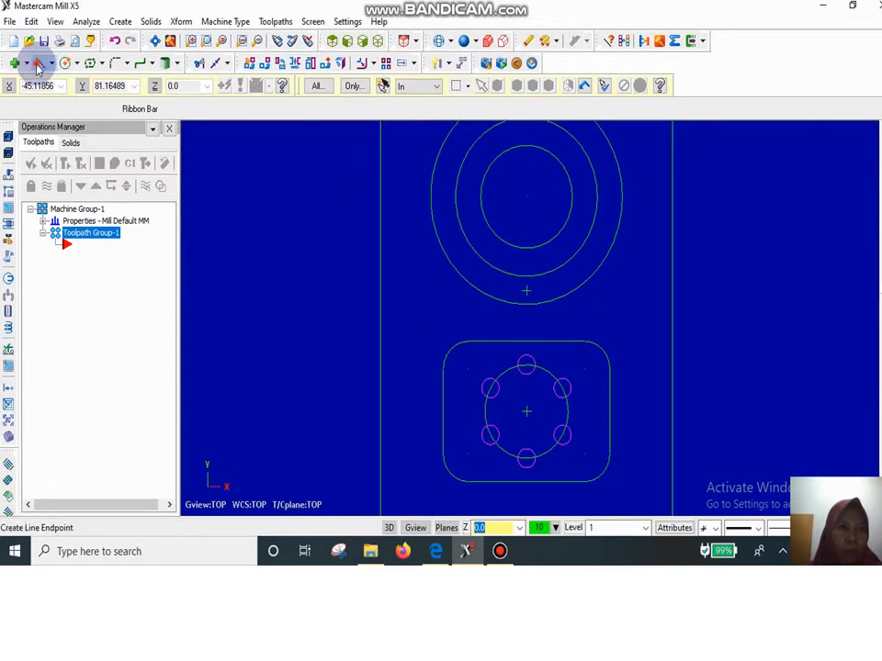
click(38, 63)
click(528, 198)
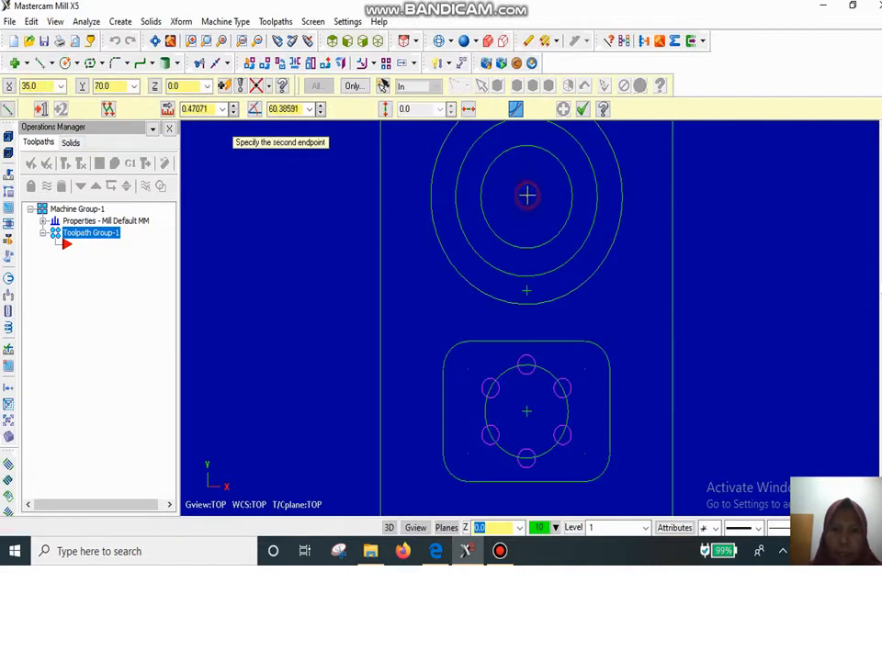
click(209, 109)
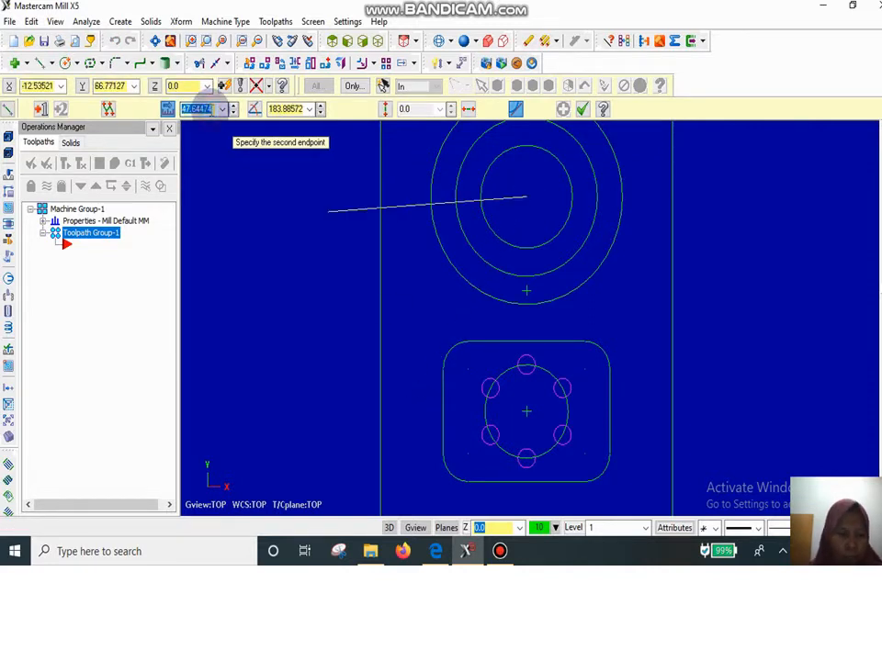
text(100)
key(Tab)
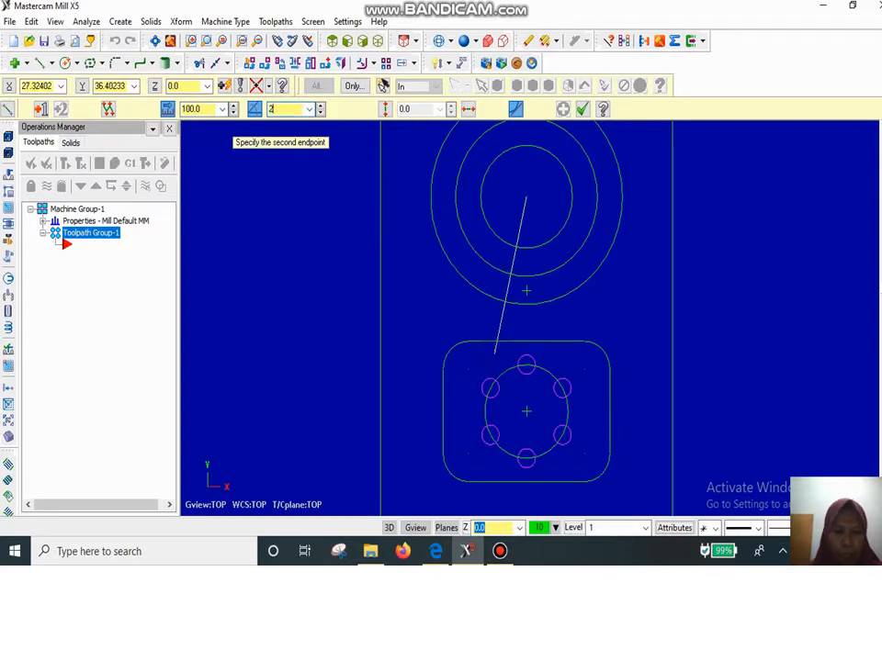
text(255)
key(Return)
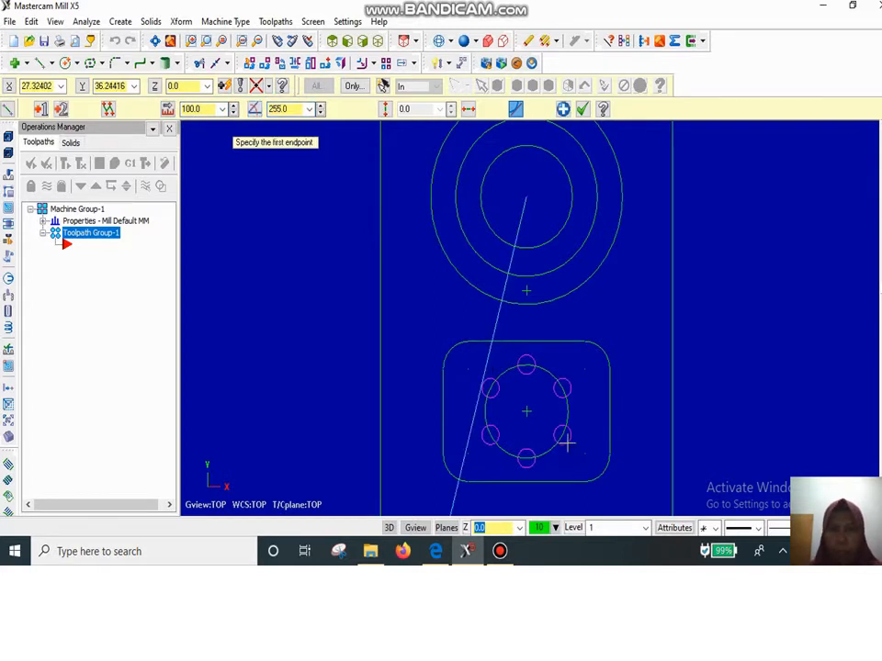
Step: Check the slot centreline in the PDF drawing and create a radius 20 circle at the large circle's centre in Mastercam
click(64, 62)
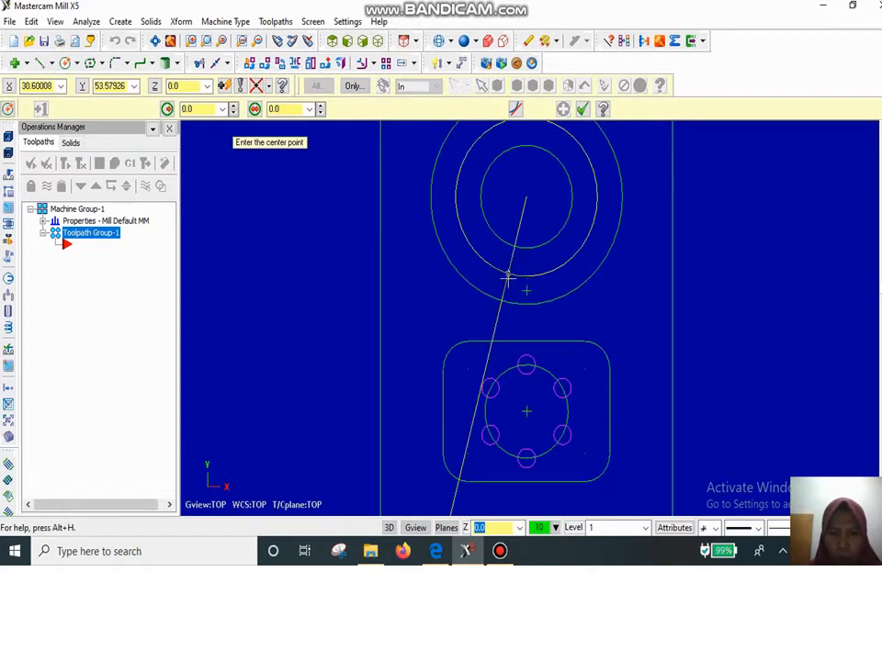
click(435, 551)
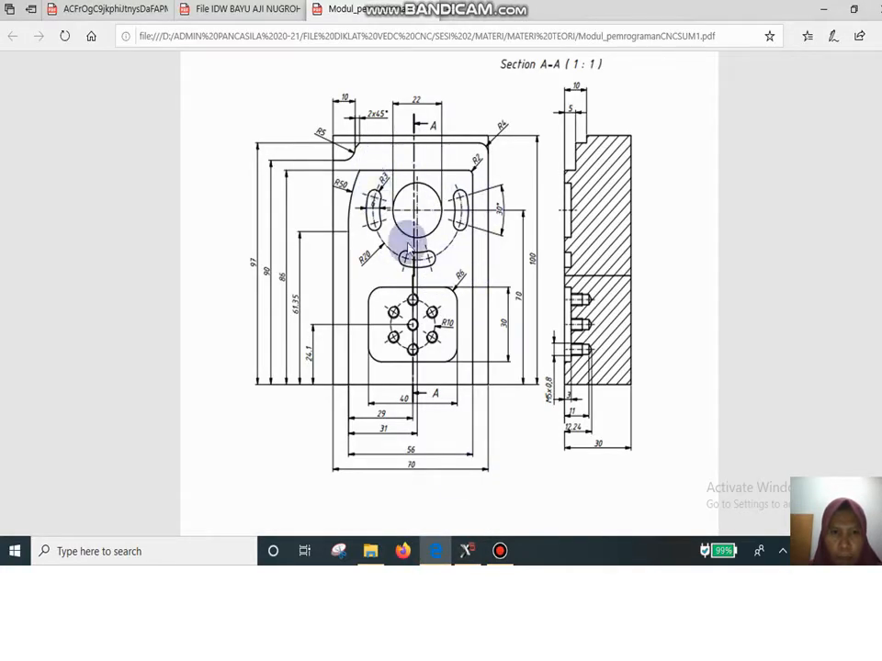
click(467, 551)
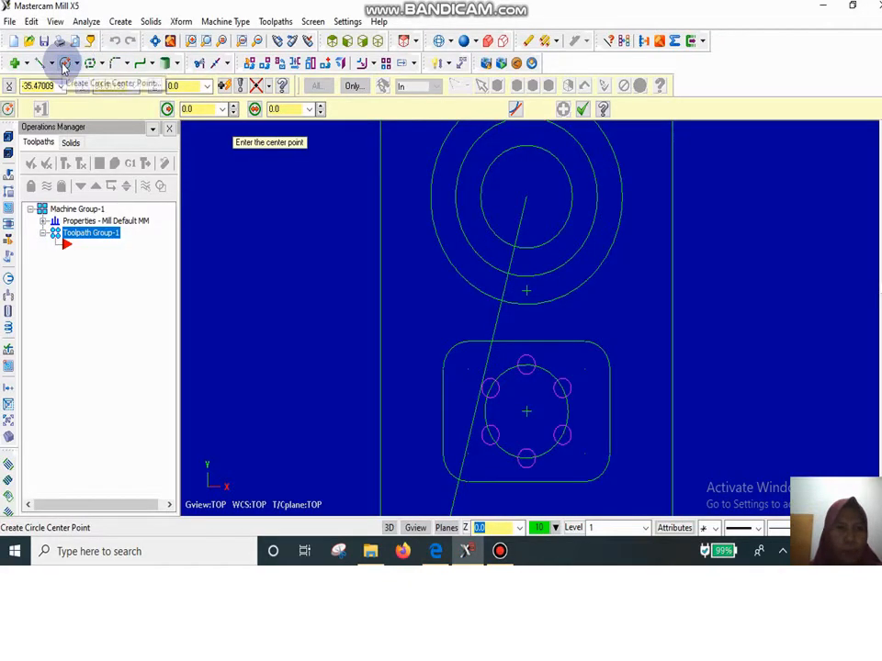
click(526, 197)
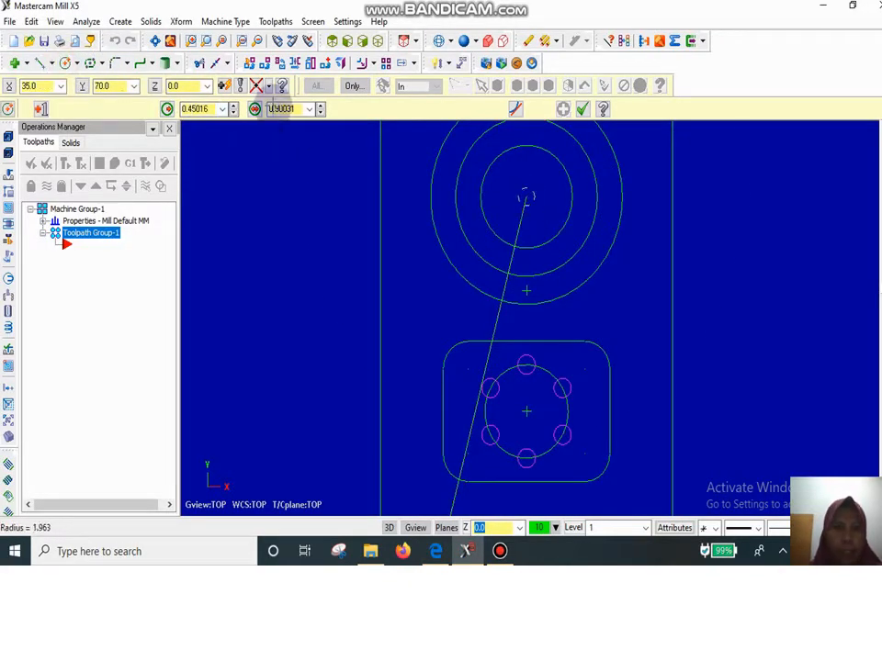
text(0)
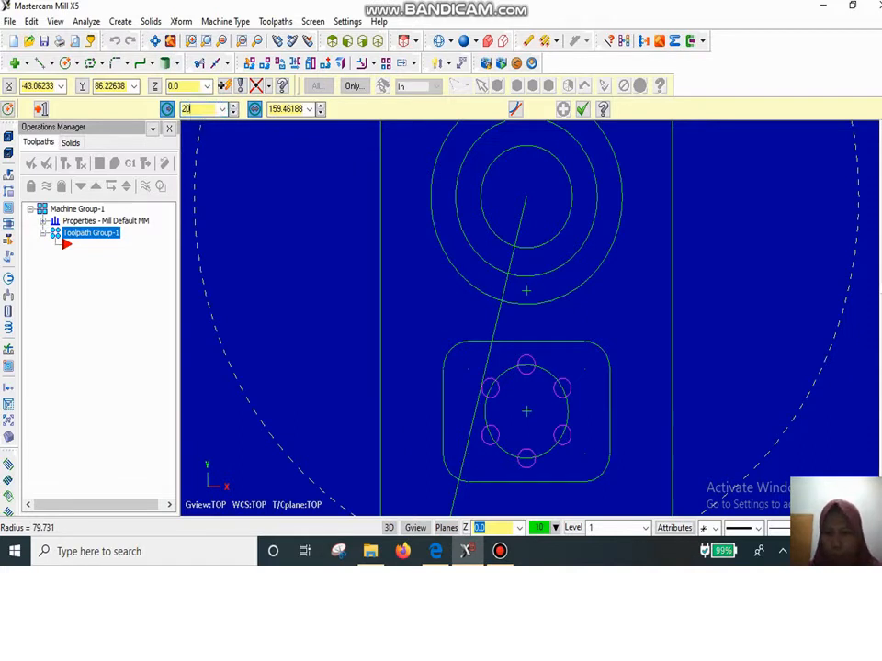
key(Return)
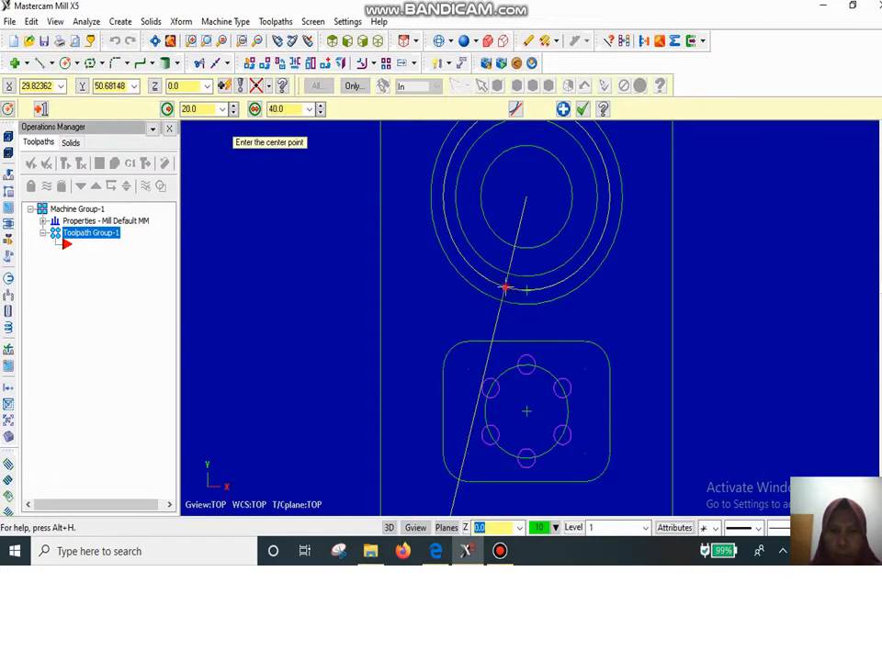
Step: Create a radius 3 circle at the intersection of the angled line and the radius 20 circle
click(504, 288)
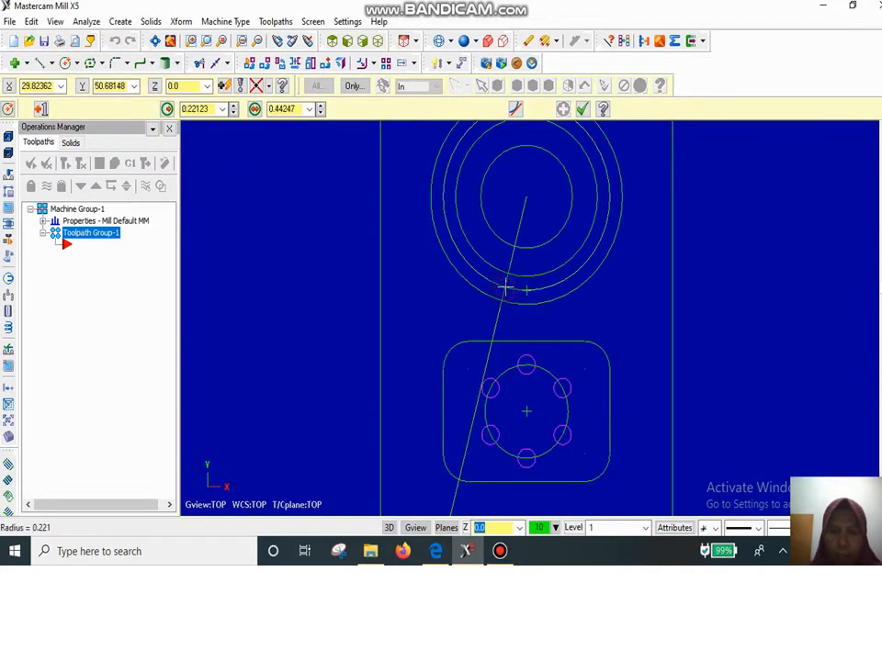
click(195, 108)
text(3)
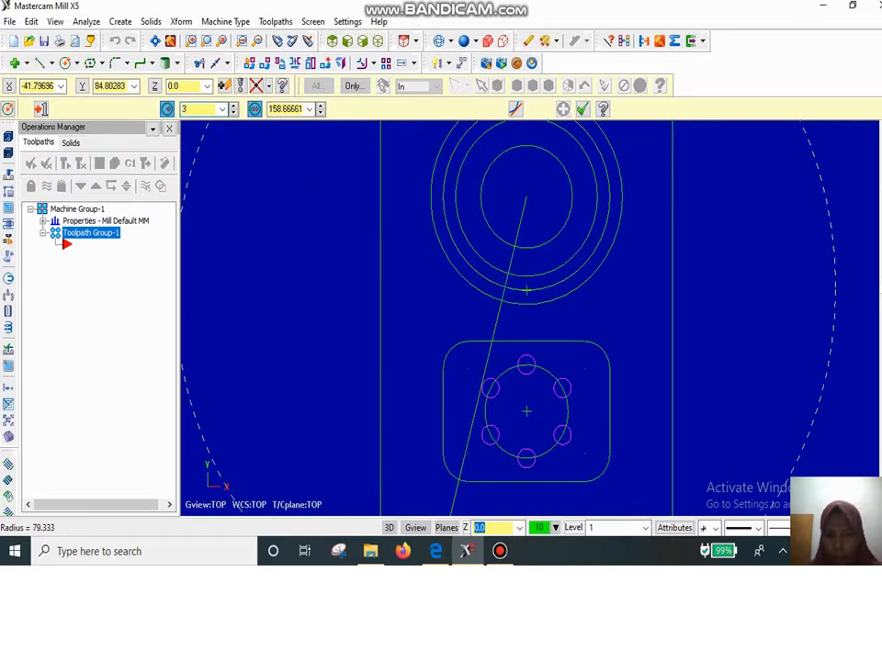
key(Return)
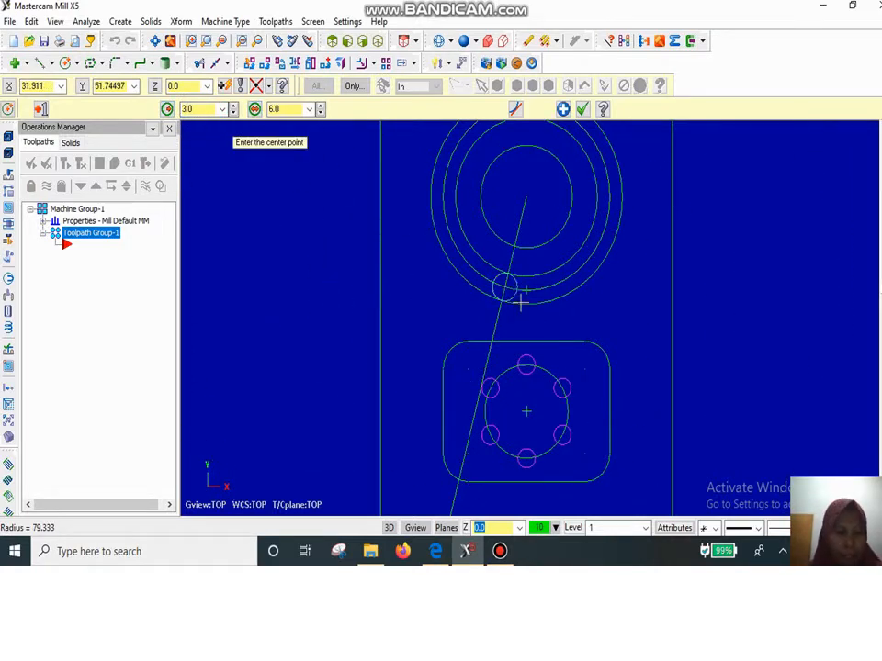
key(Escape)
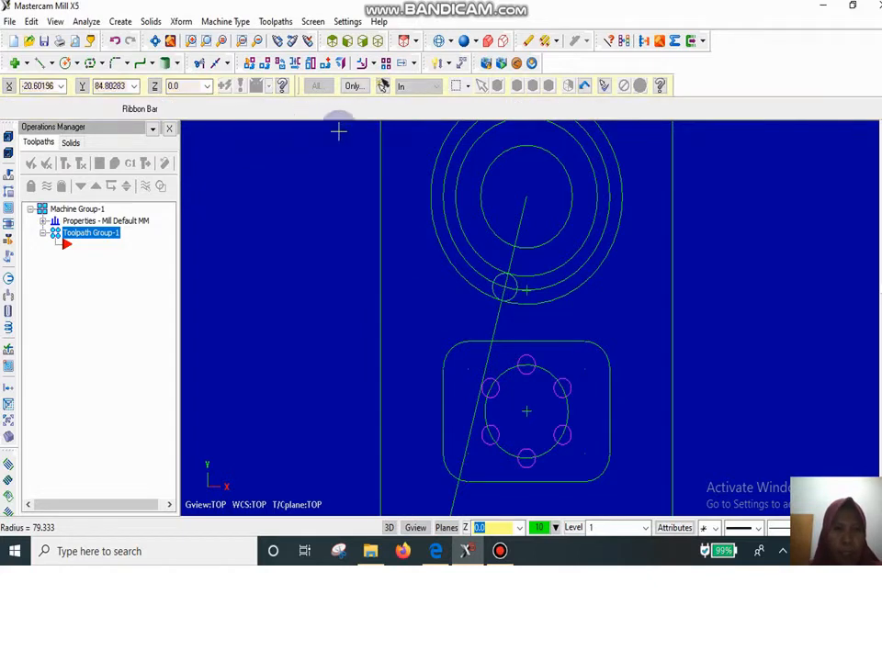
Step: Rotate the radius 3 circle about the large circle's centre as 12 copies with 30 degrees between them
click(283, 65)
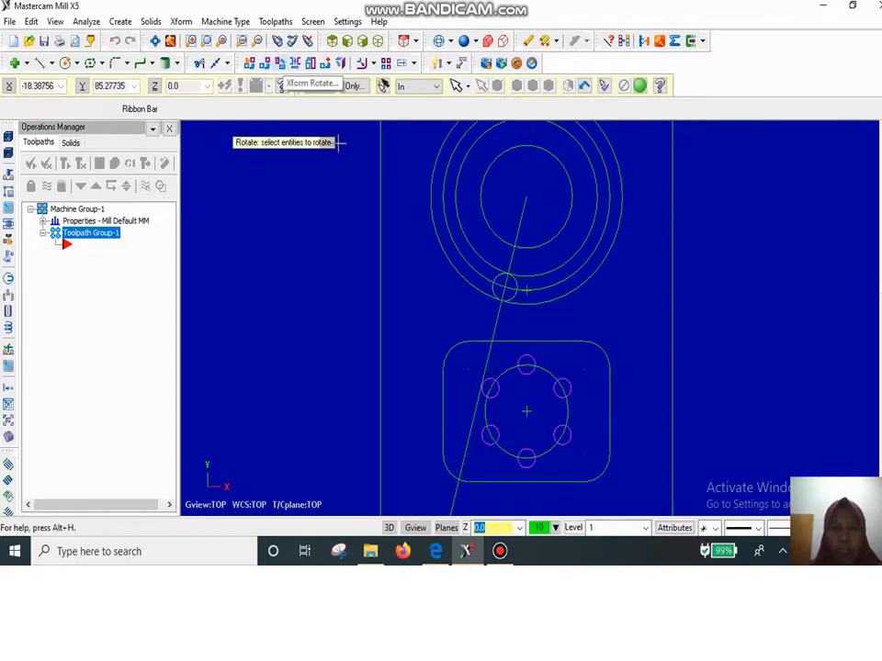
click(504, 287)
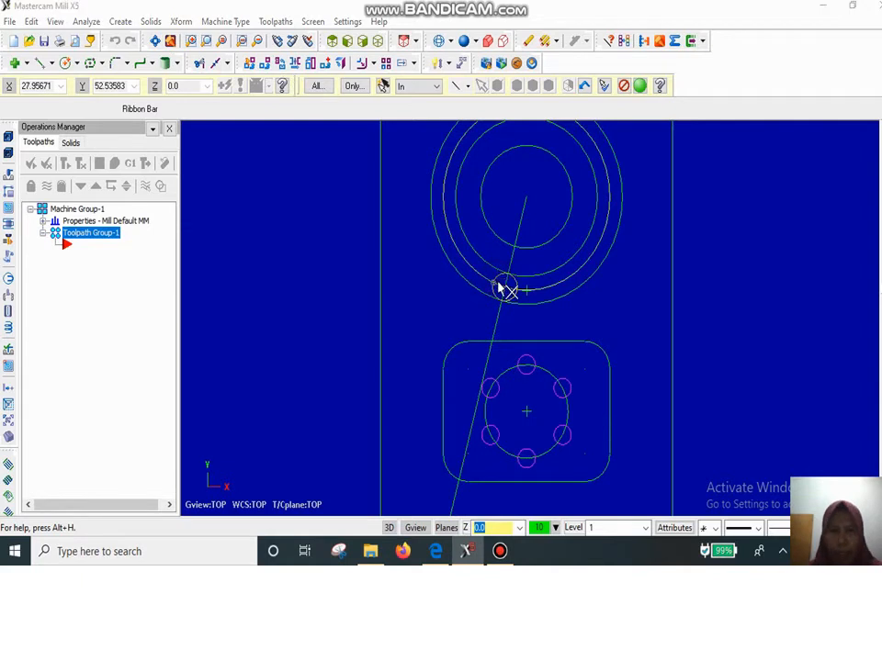
key(Return)
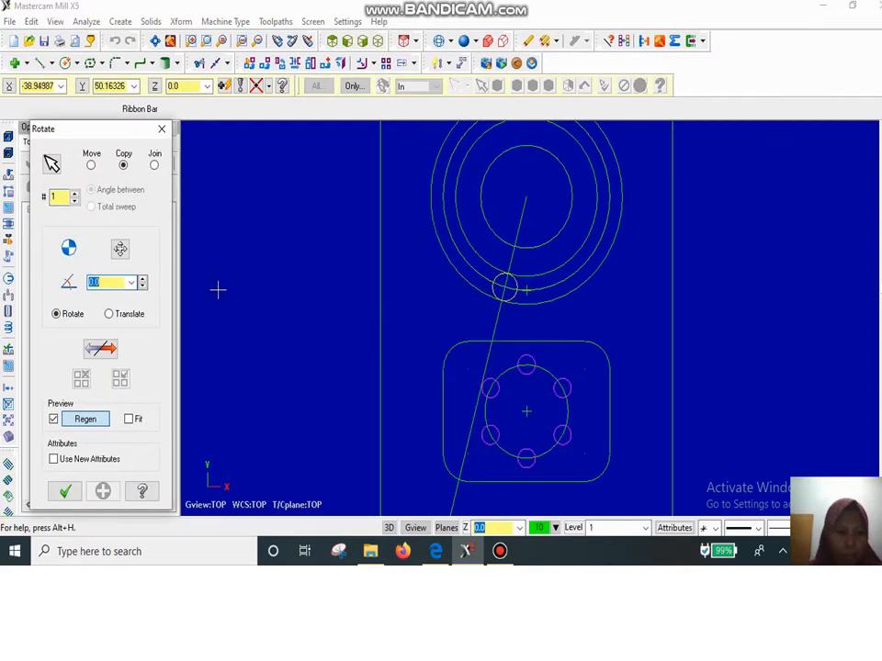
click(58, 195)
text(12)
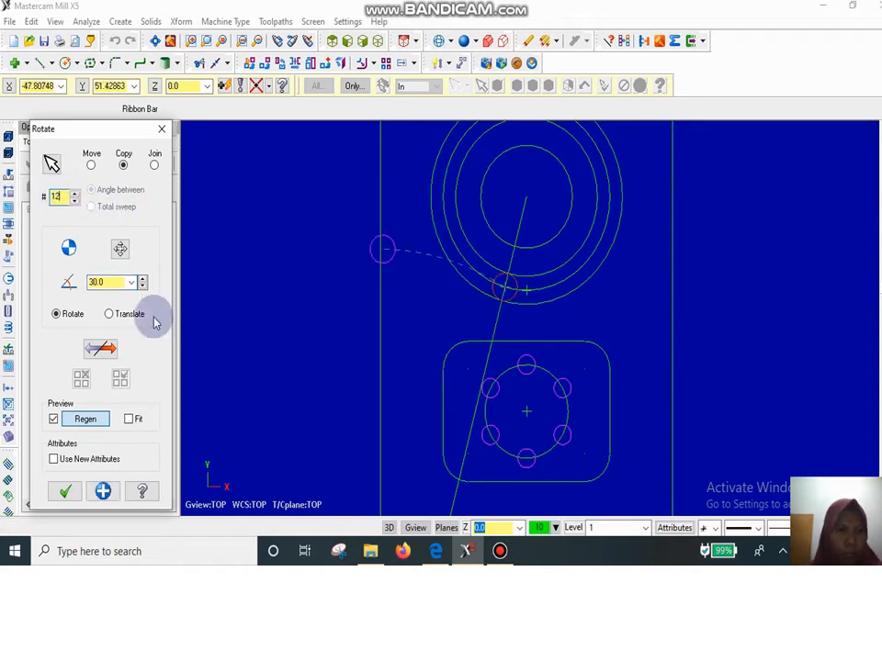
click(119, 249)
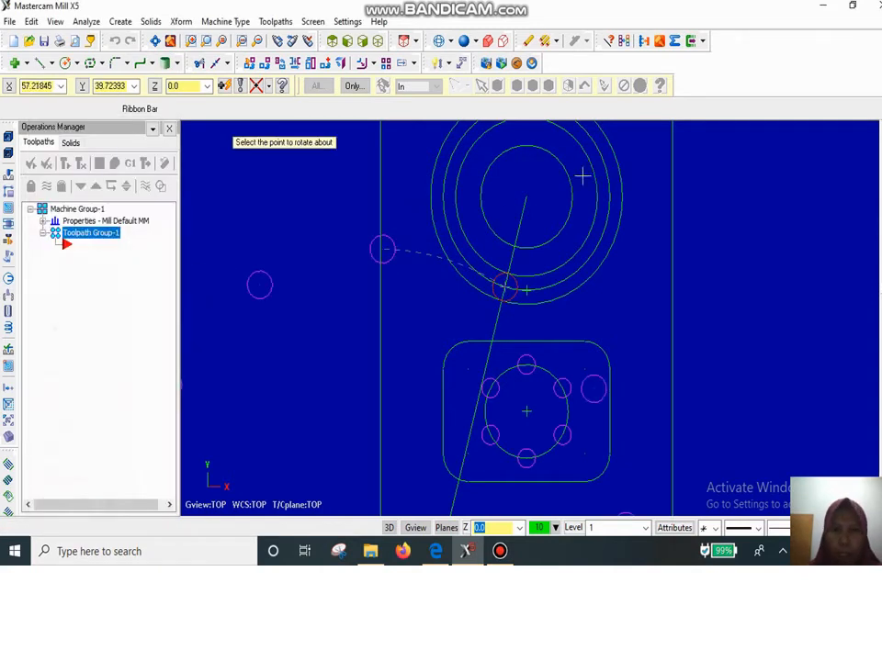
click(528, 197)
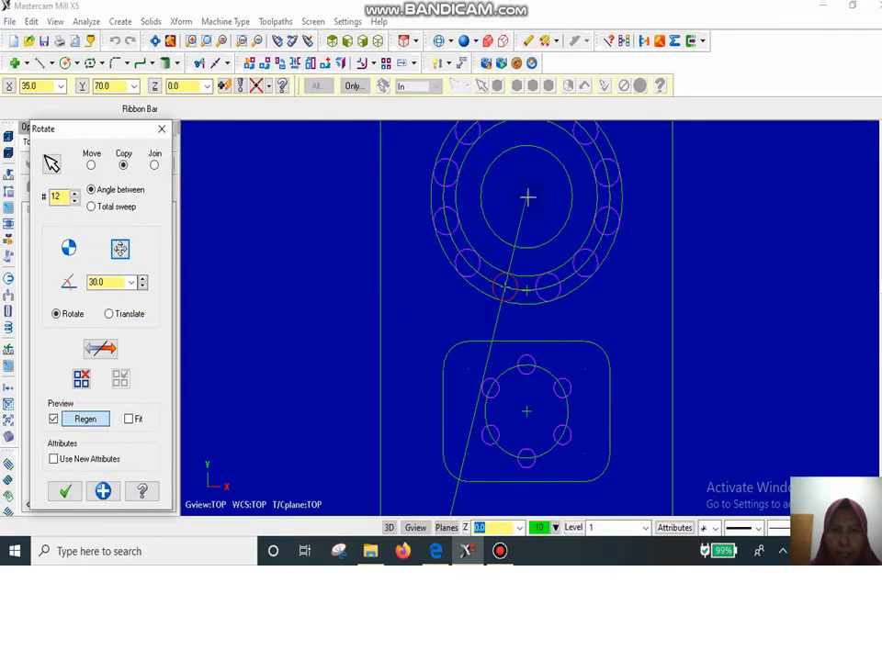
click(64, 492)
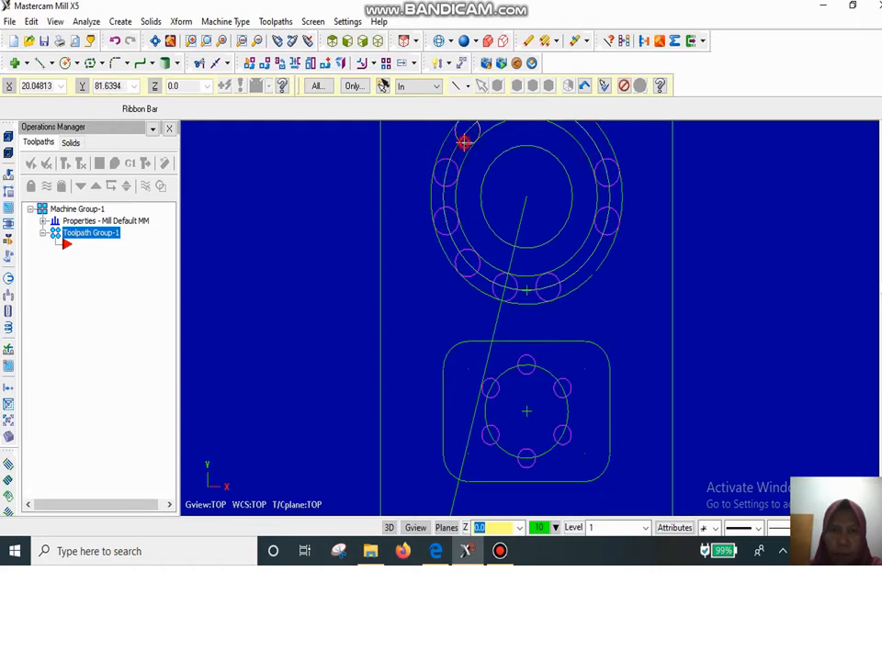
Step: Delete the surplus radius 3 circles and the radius 20 circle, keeping only the slot-end pairs beside and below the large circle
scroll(516, 229, up, 1)
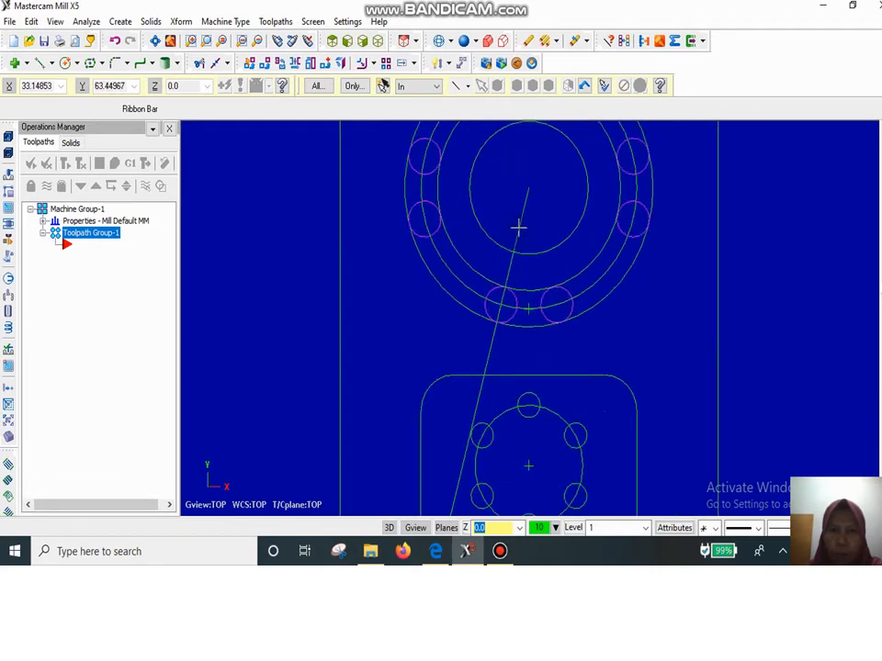
click(155, 40)
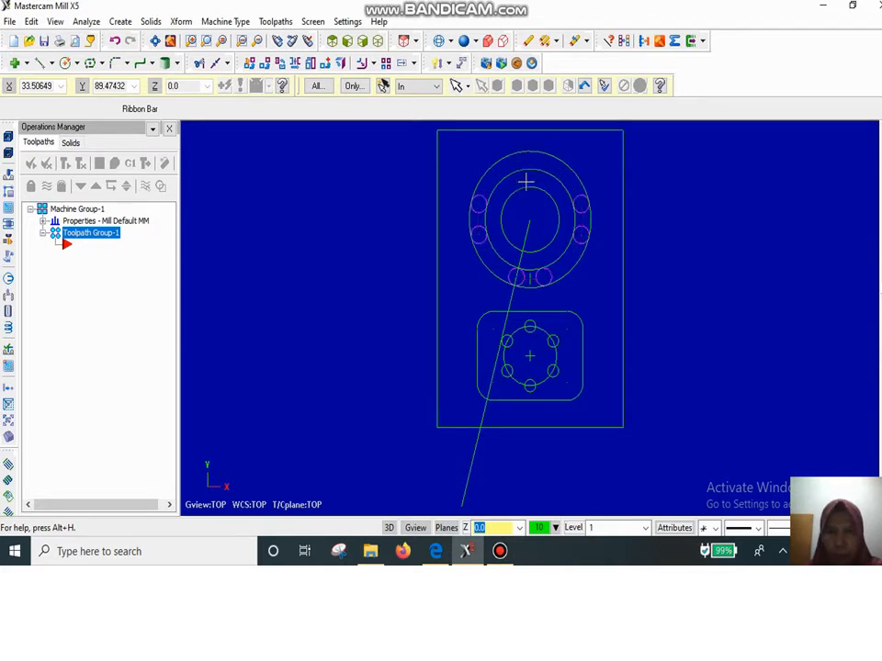
scroll(531, 288, up, 3)
scroll(531, 287, up, 2)
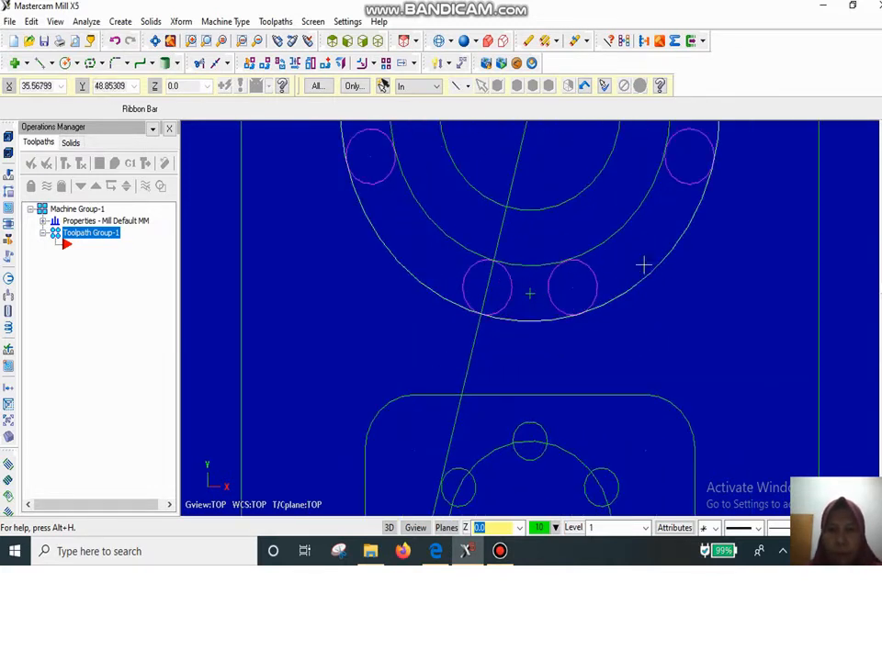
Step: Divide/Delete the sections of the two concentric ring circles between the slots, keeping only the arcs joining each slot's end circles
scroll(527, 240, down, 3)
scroll(526, 241, down, 1)
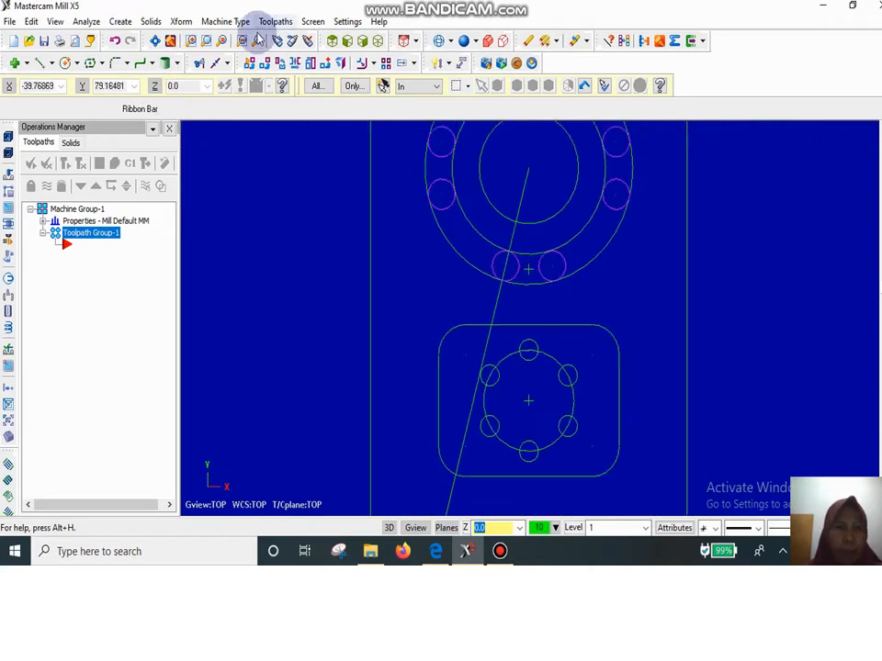
click(198, 65)
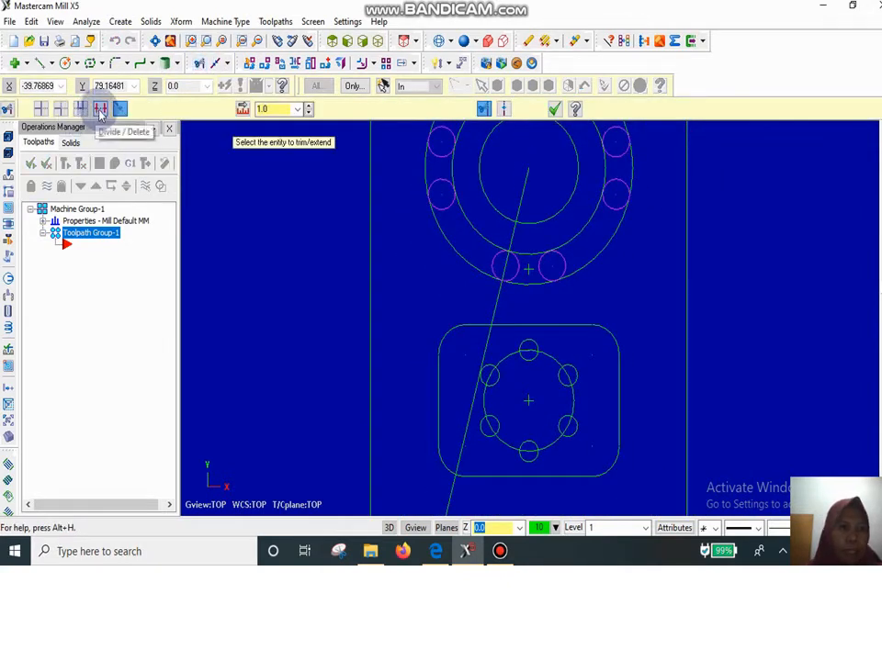
click(101, 110)
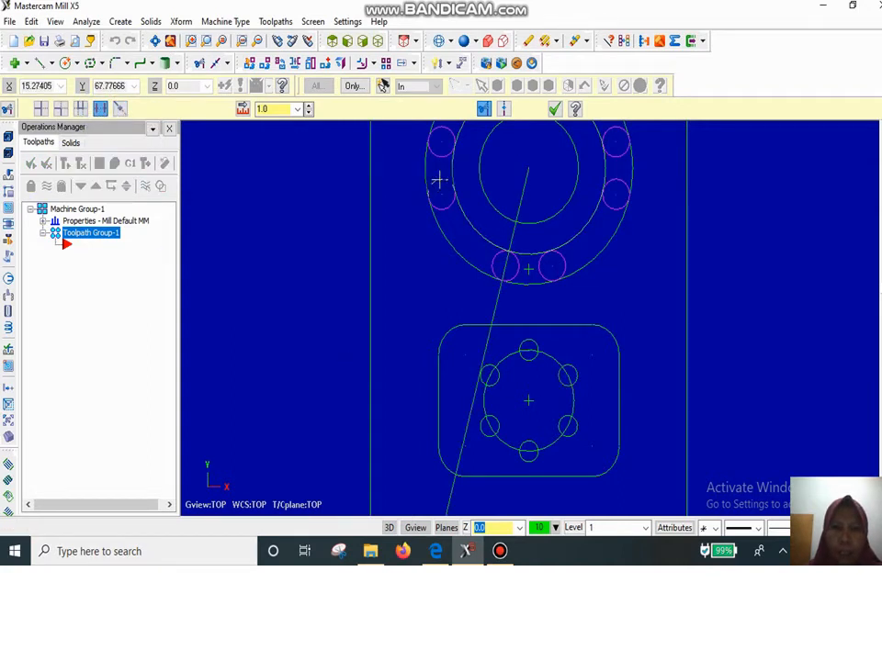
click(451, 244)
click(608, 242)
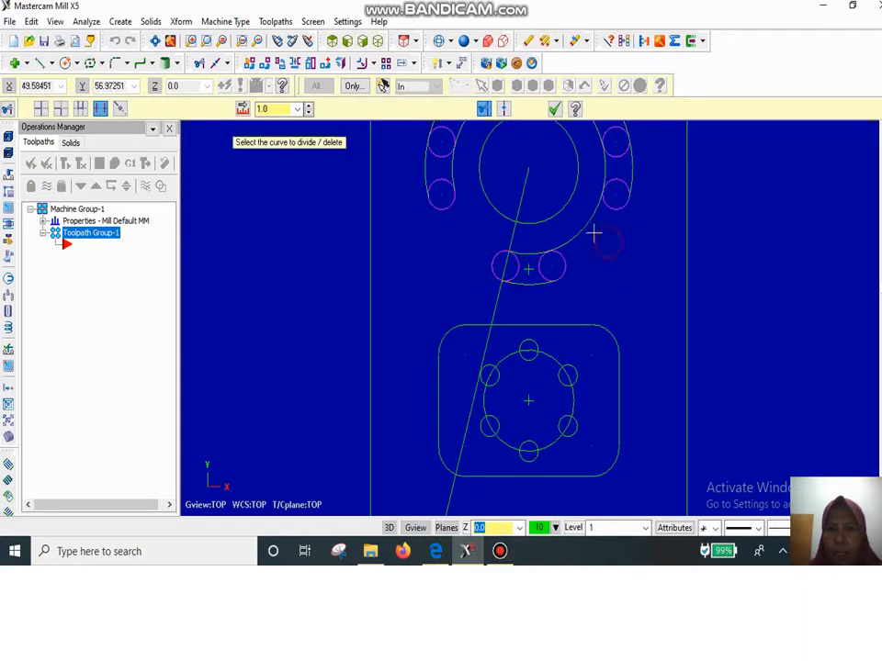
click(591, 226)
scroll(574, 209, up, 2)
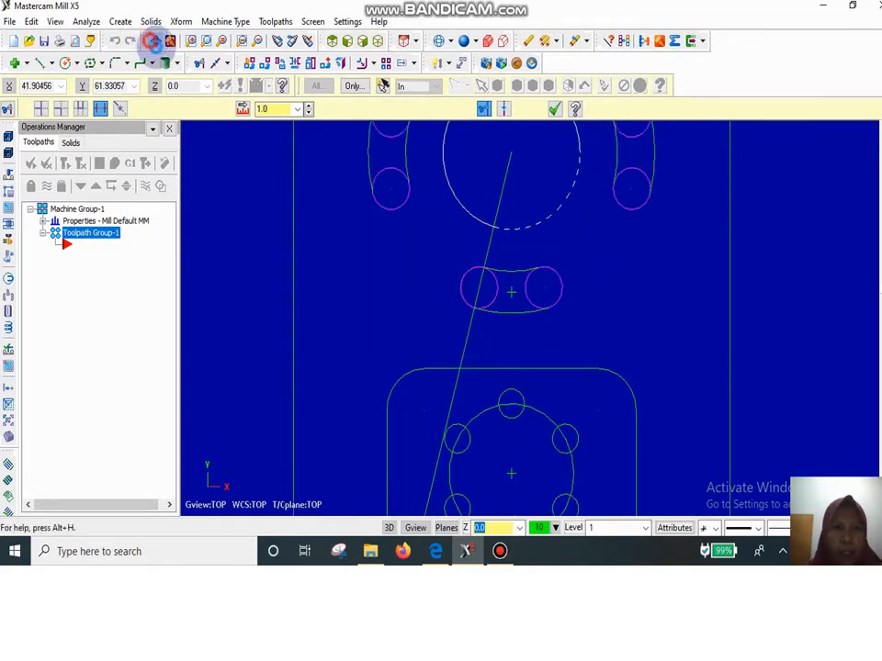
click(152, 40)
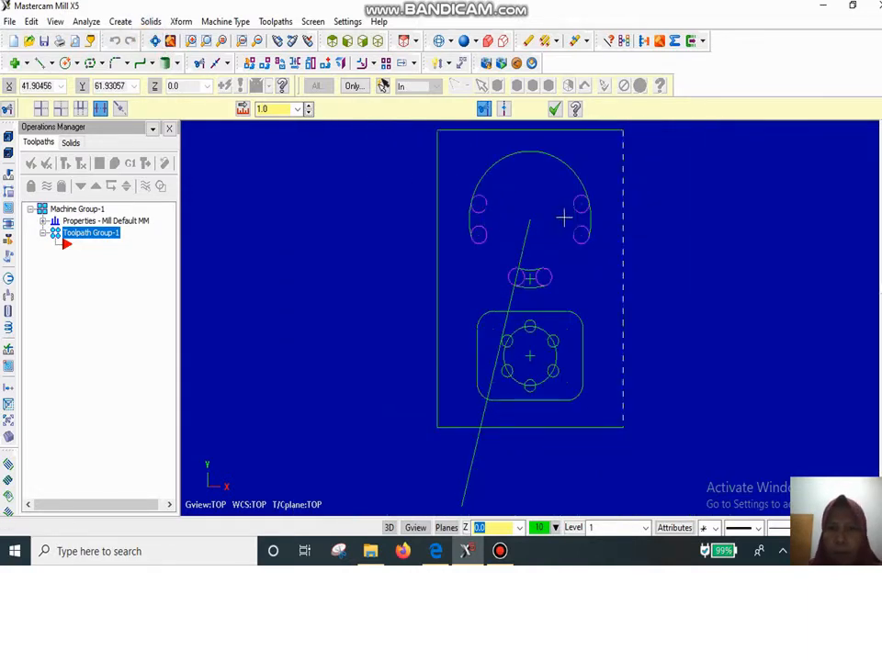
click(558, 158)
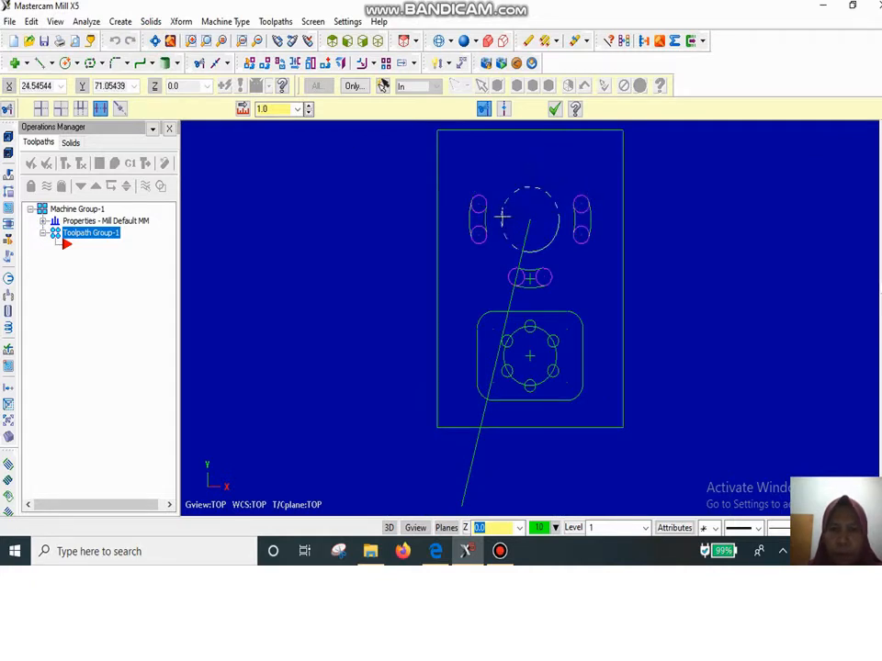
Step: Trim away the inner halves of the end circles on the slot below the large circle to close its outline
scroll(503, 220, down, 1)
scroll(519, 274, up, 5)
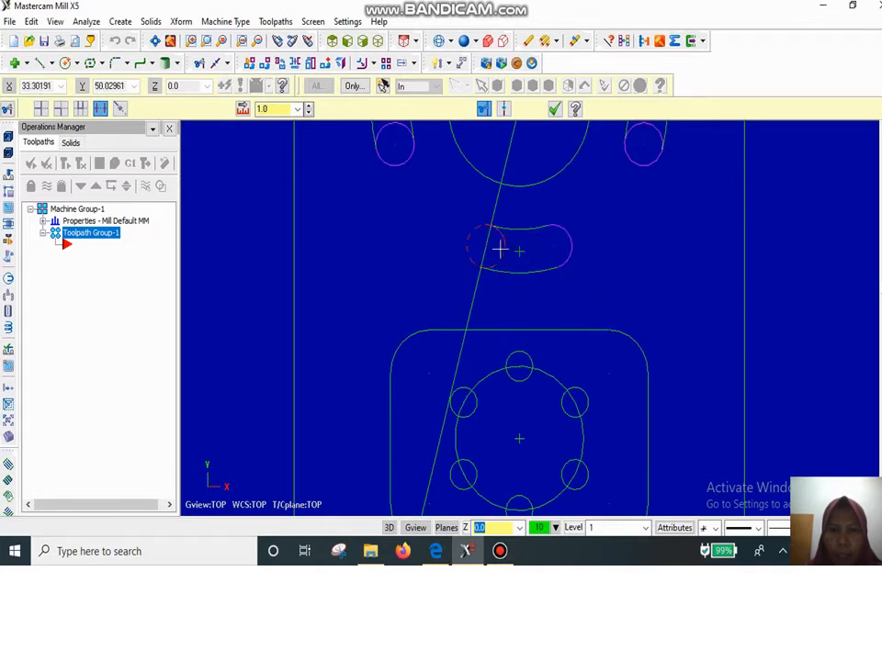
click(500, 248)
scroll(618, 193, down, 2)
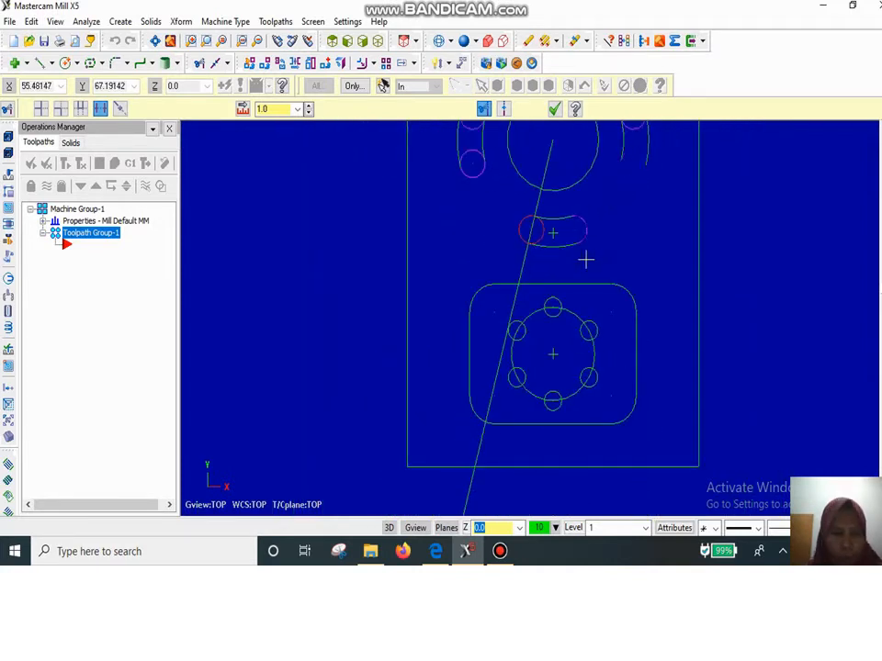
key(Escape)
click(200, 66)
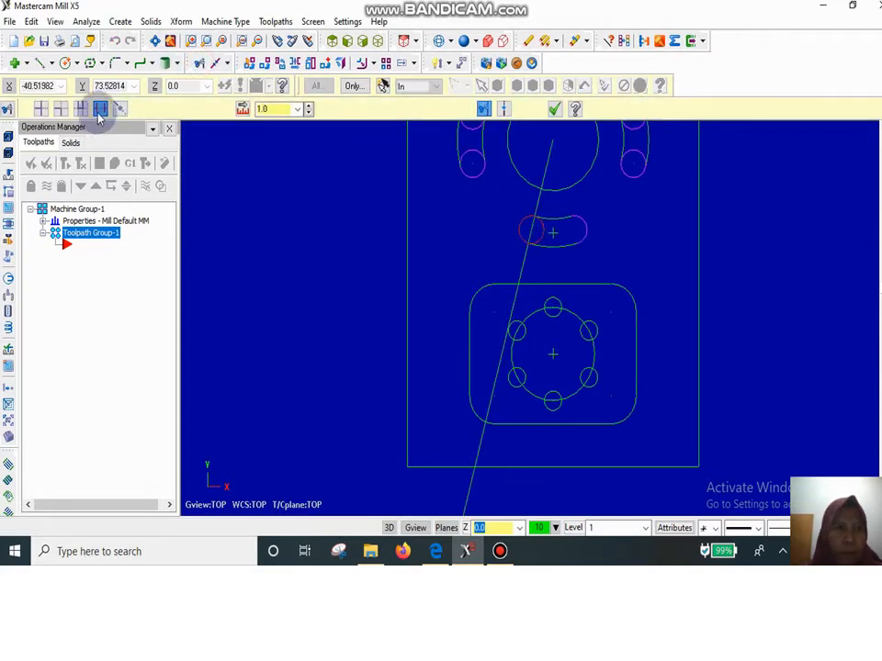
scroll(558, 200, up, 4)
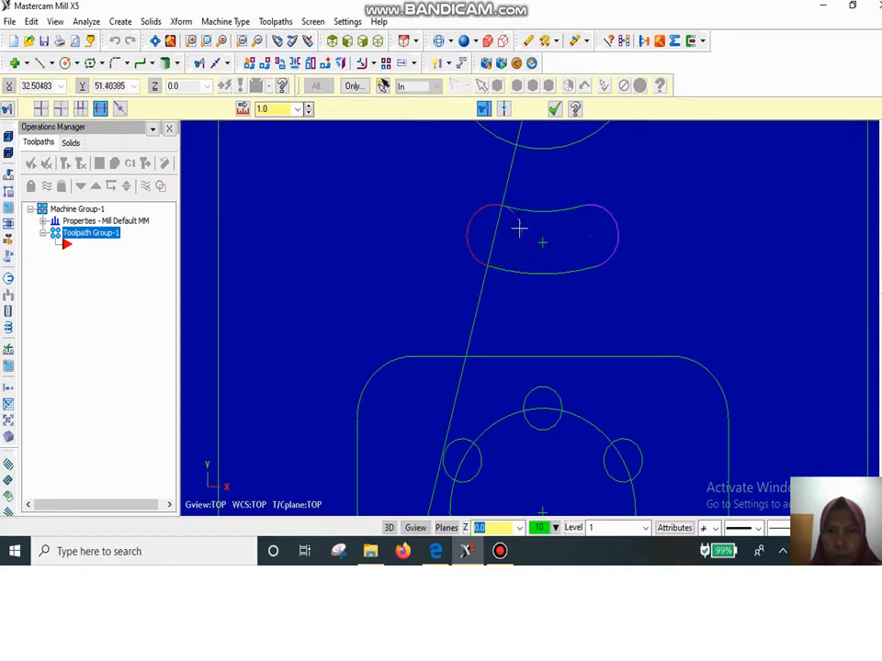
click(604, 260)
scroll(565, 154, down, 4)
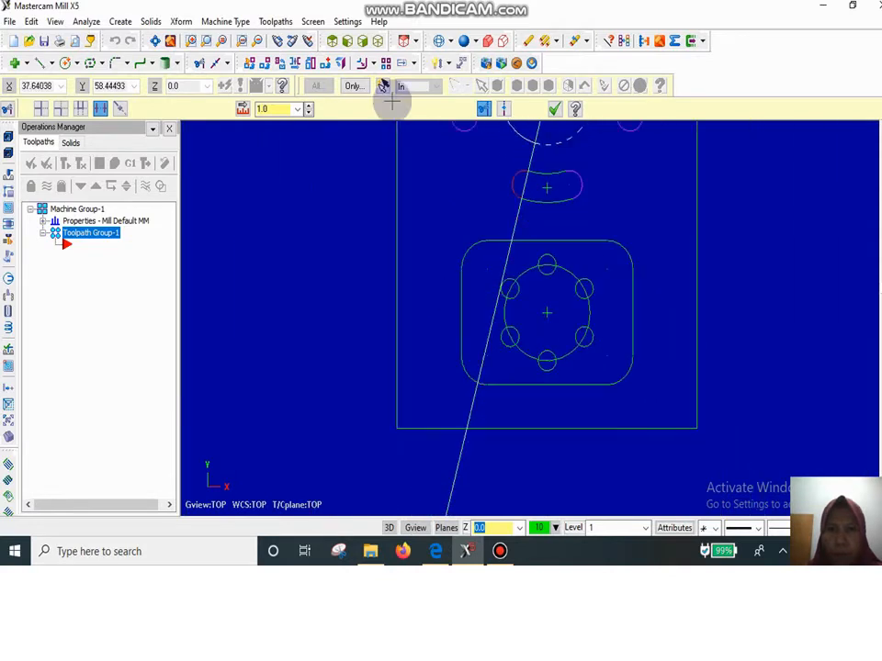
Step: Trim away the inner arcs of both end circles on the slot right of the large circle
click(156, 40)
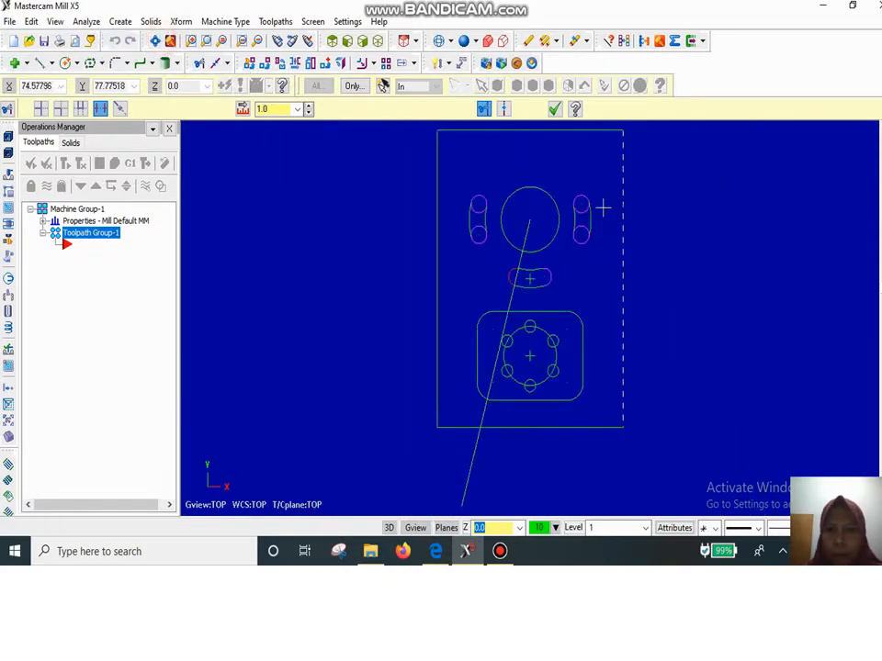
scroll(575, 217, up, 7)
click(569, 231)
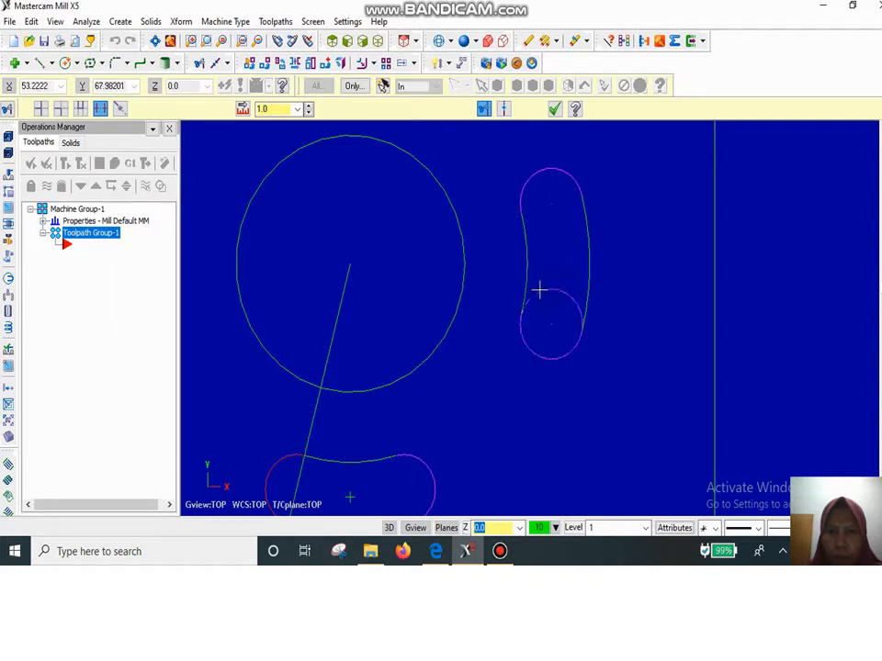
click(540, 290)
scroll(246, 278, up, 2)
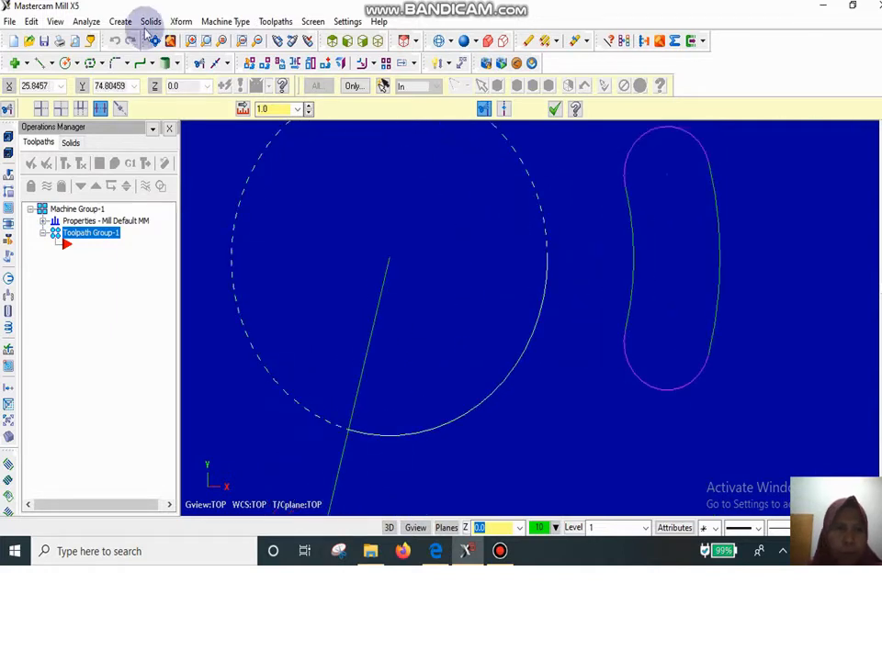
Step: Trim away the inner arcs of both end circles on the slot left of the large circle
click(154, 41)
scroll(474, 203, up, 6)
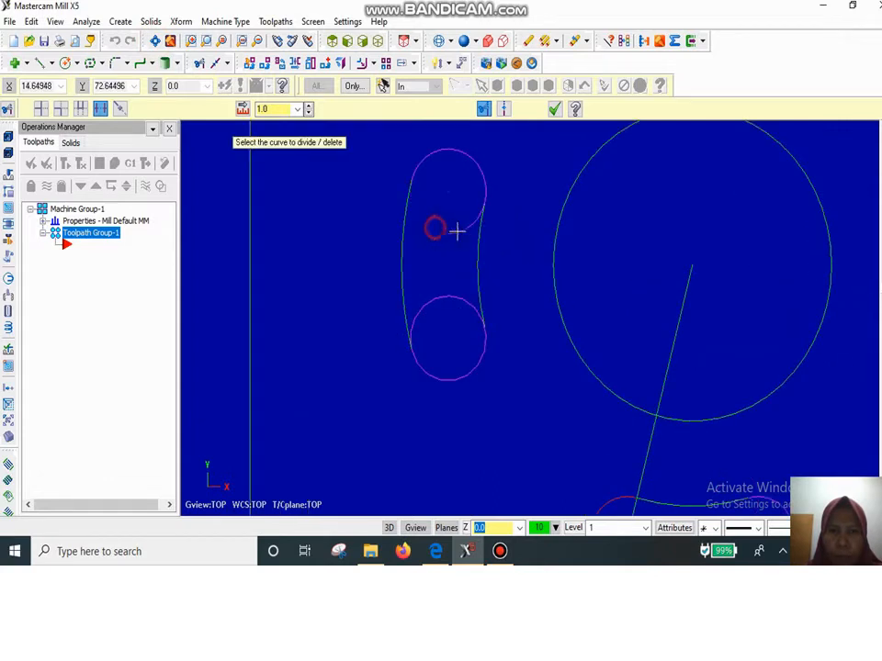
click(456, 231)
click(448, 299)
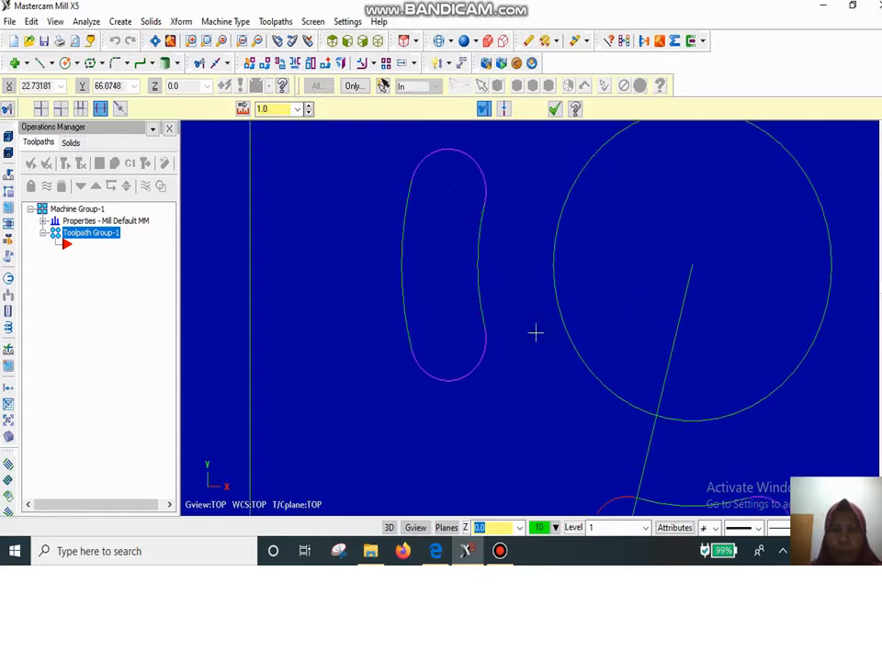
Step: Remove the angled construction line running from the large circle's centre through the lower slot and pocket
scroll(528, 362, down, 5)
scroll(533, 368, down, 1)
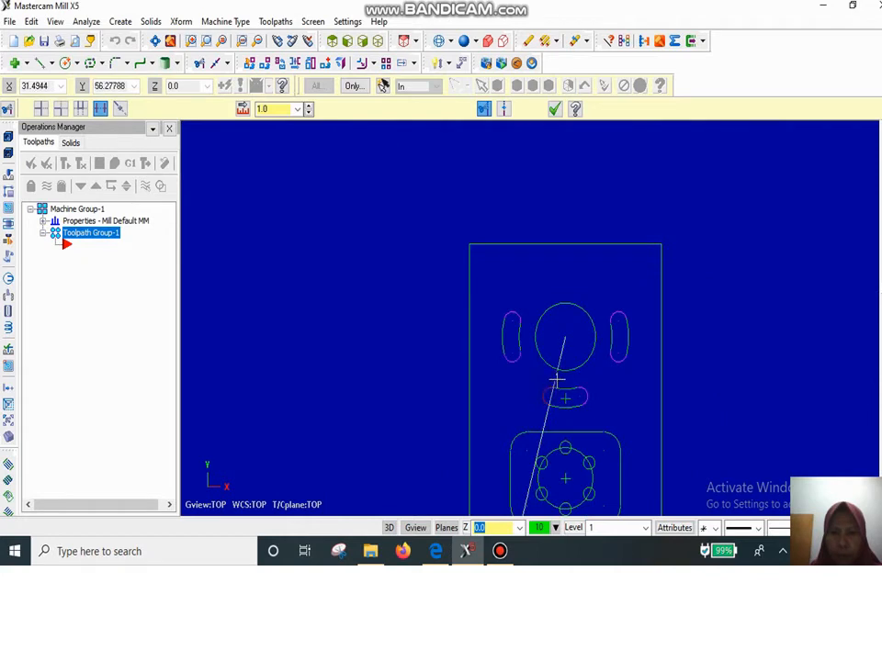
key(Escape)
scroll(557, 405, down, 1)
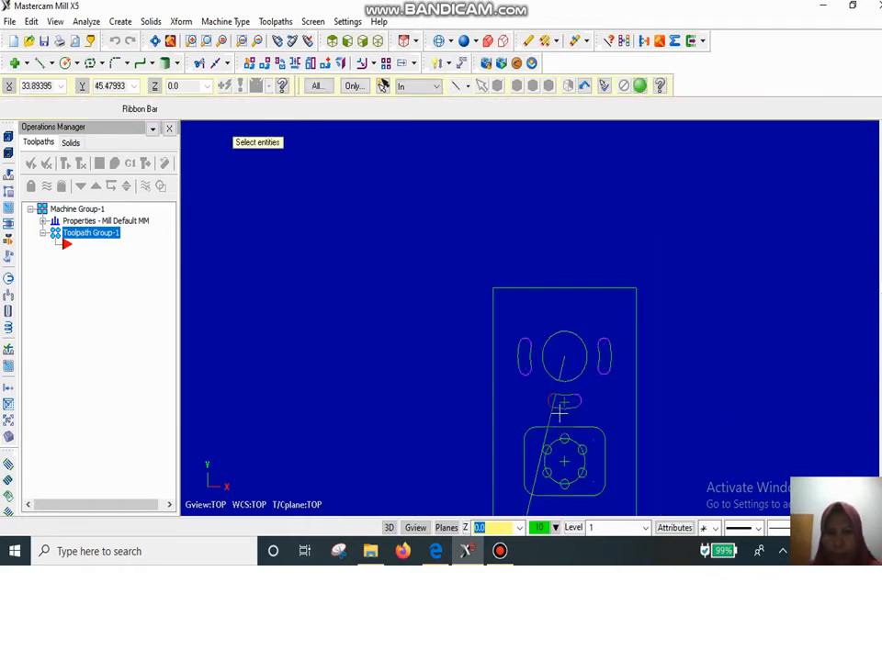
scroll(564, 388, up, 2)
scroll(568, 367, up, 2)
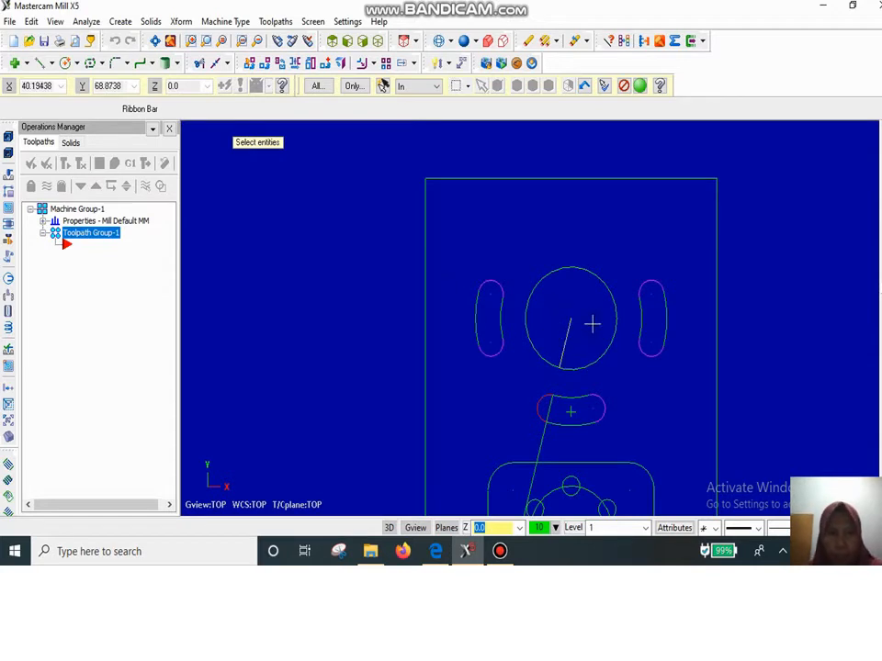
click(567, 340)
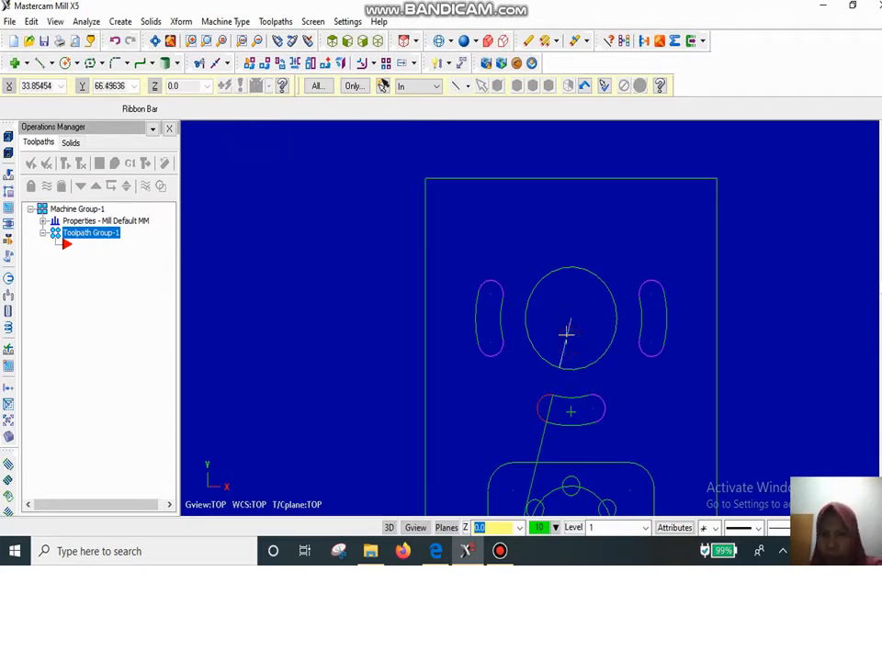
scroll(561, 352, up, 1)
click(561, 350)
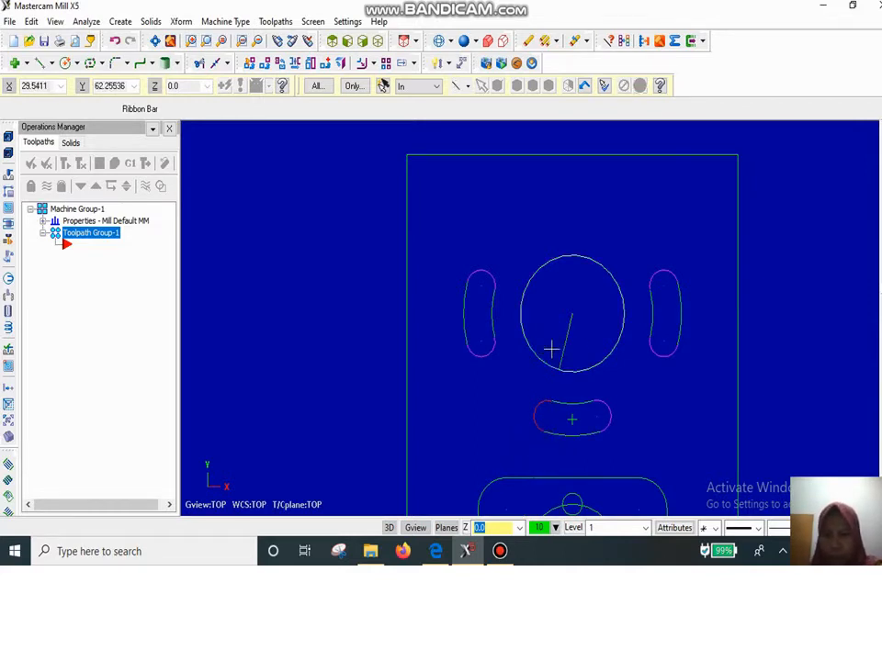
click(563, 343)
key(Delete)
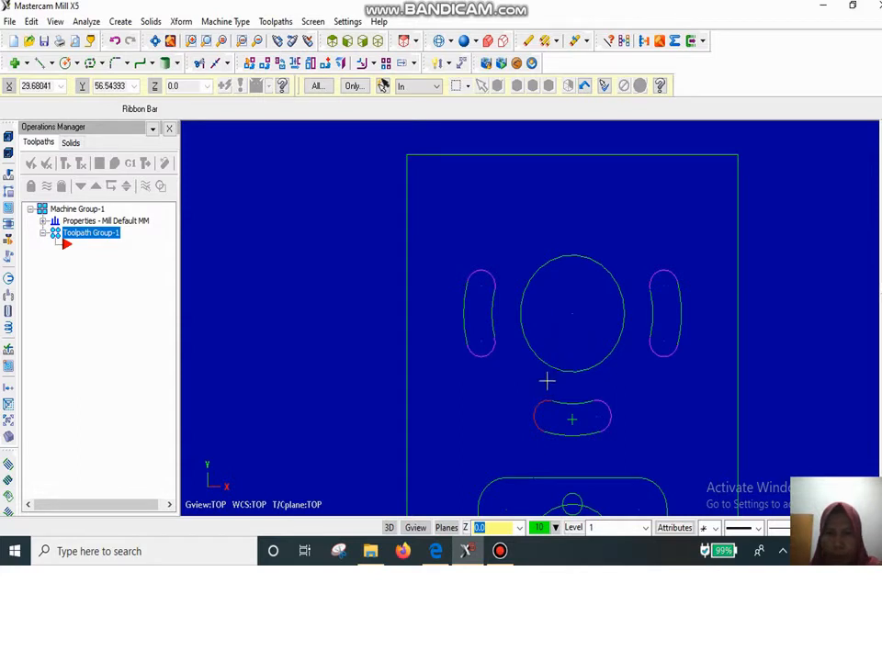
Step: Examine the completed part geometry, including the stepped outlines, large circle, curved slots, filleted pocket and hole pattern
scroll(547, 382, down, 1)
scroll(545, 384, up, 2)
scroll(544, 386, down, 1)
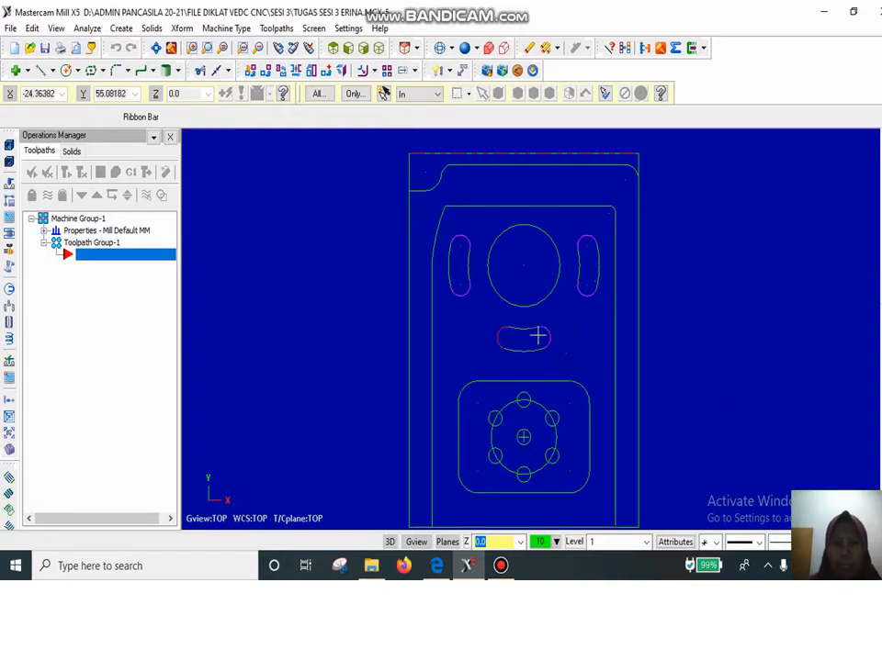
scroll(549, 415, down, 1)
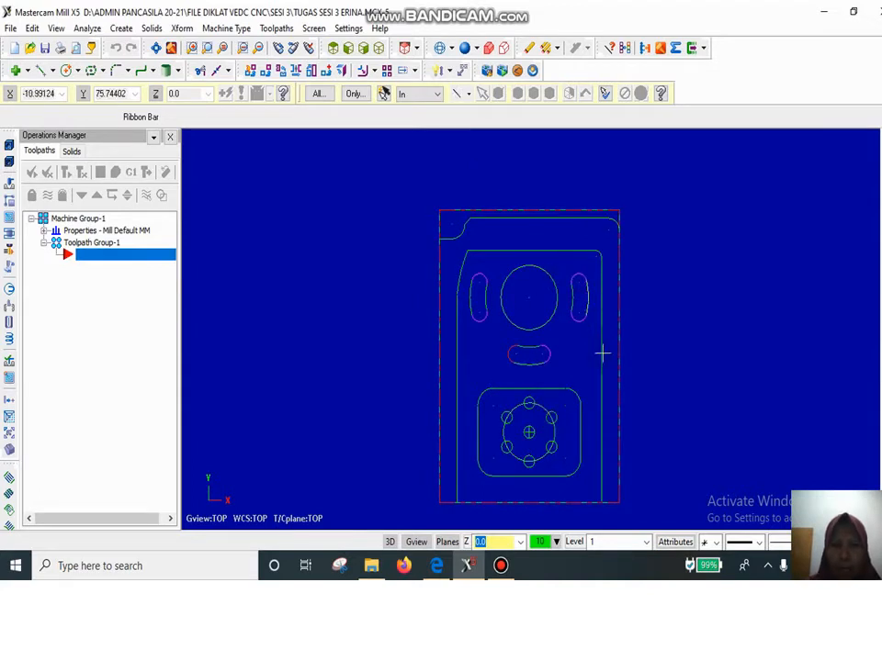
scroll(541, 364, up, 1)
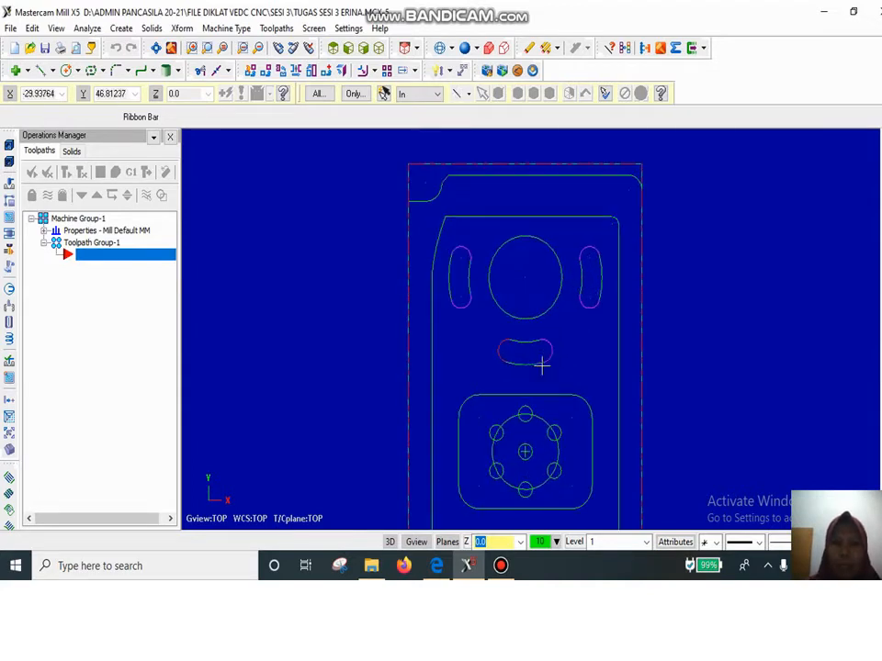
scroll(541, 364, down, 1)
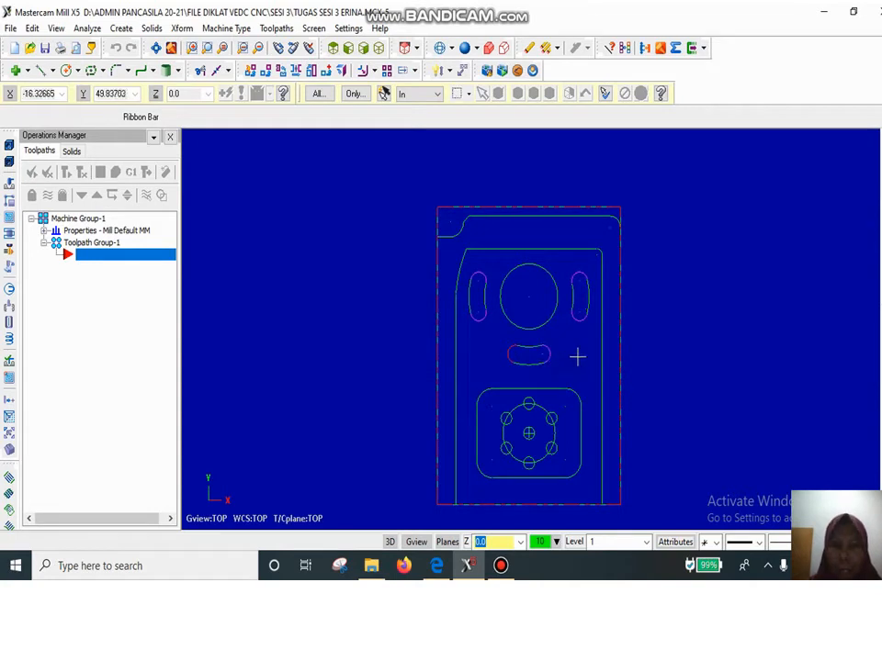
scroll(577, 356, up, 1)
scroll(577, 356, down, 1)
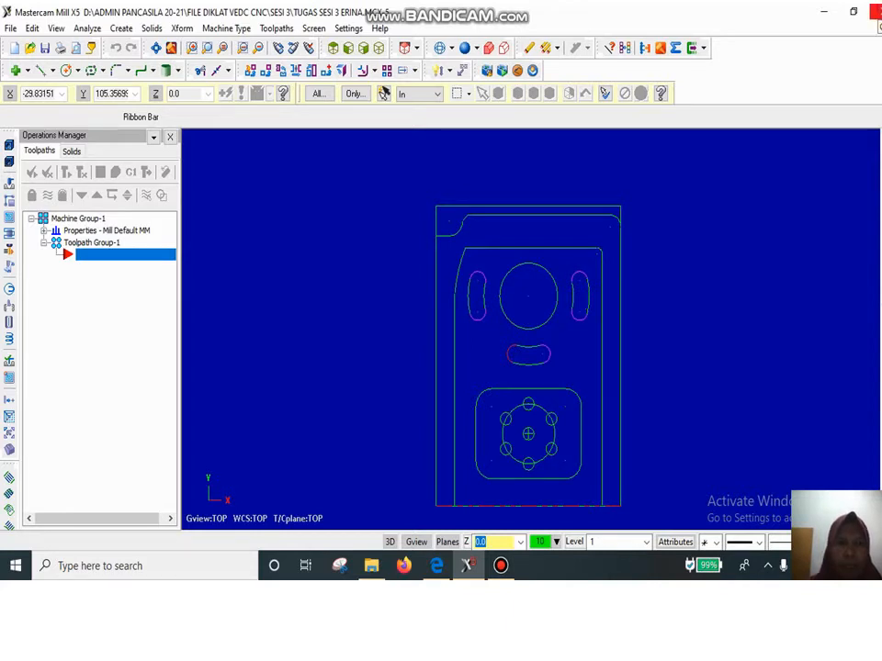
click(276, 29)
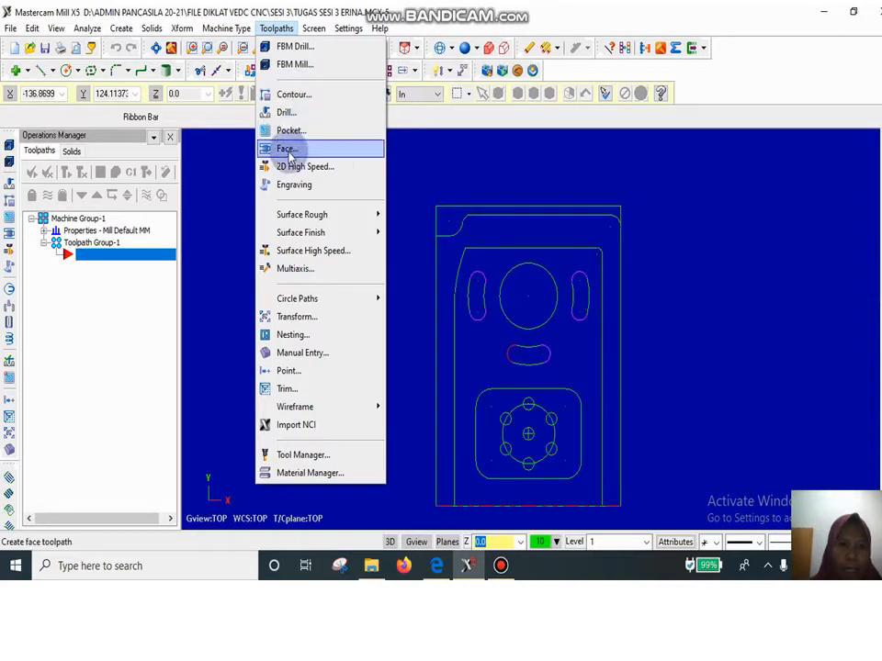
mouse_move(313, 222)
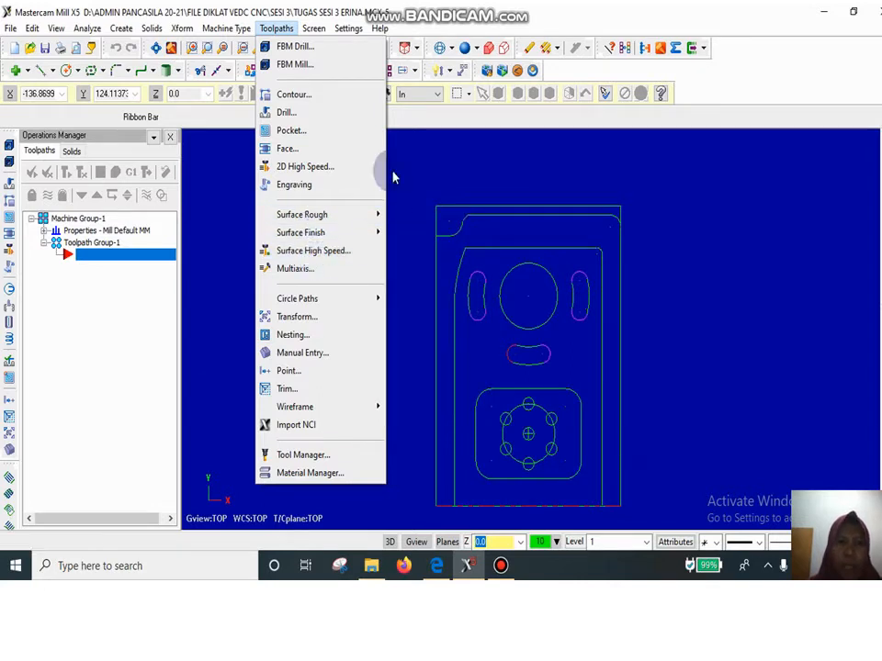
click(488, 179)
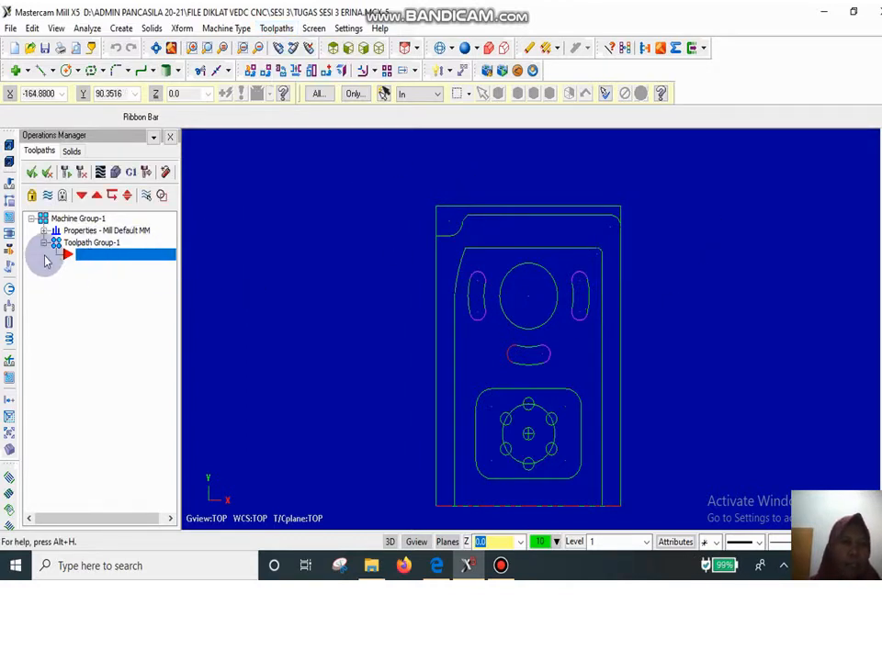
Step: Define the rectangular stock from opposite corners of the 70 × 100 mm part outline and set its Z thickness to 50 mm
click(43, 231)
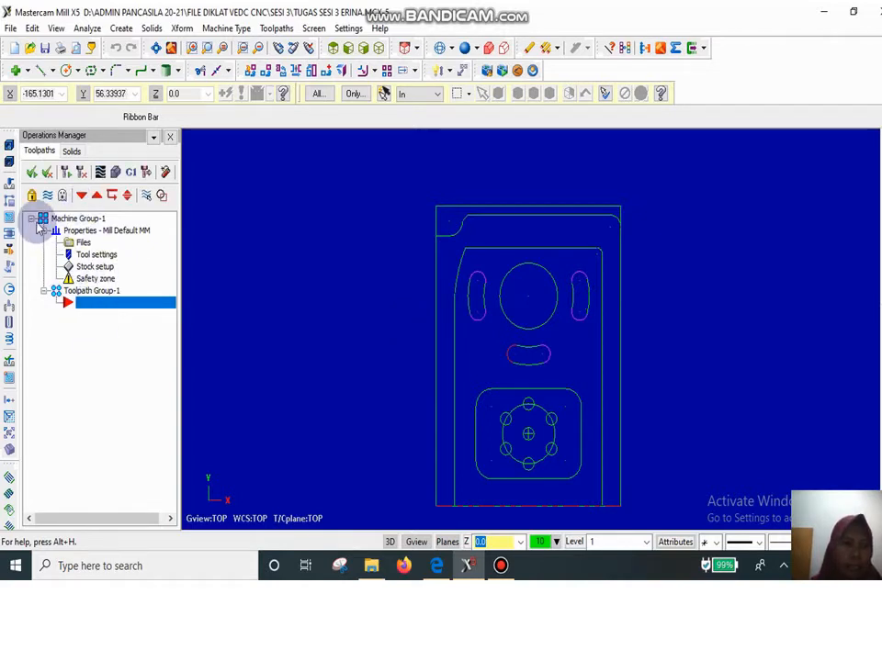
click(89, 266)
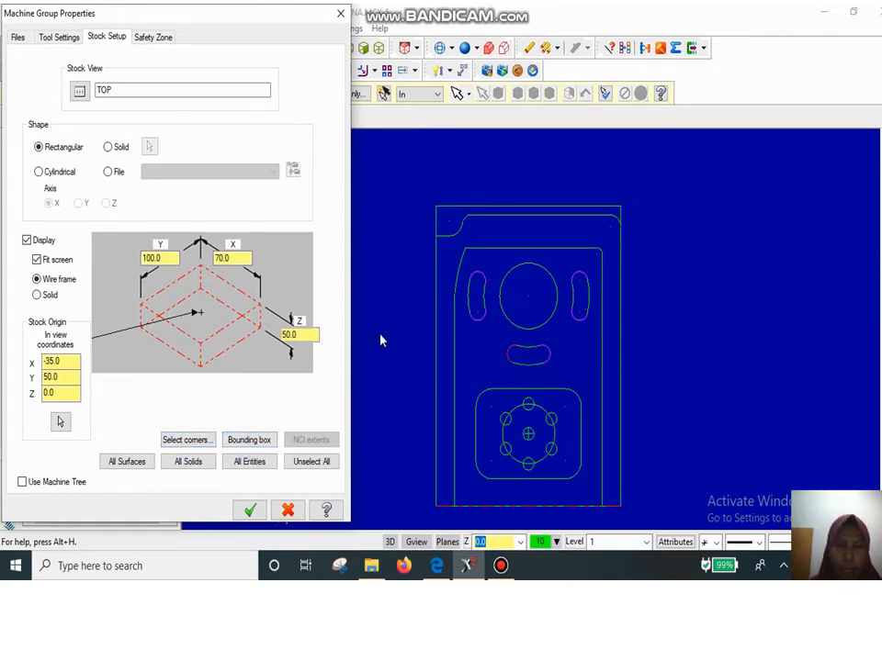
click(180, 442)
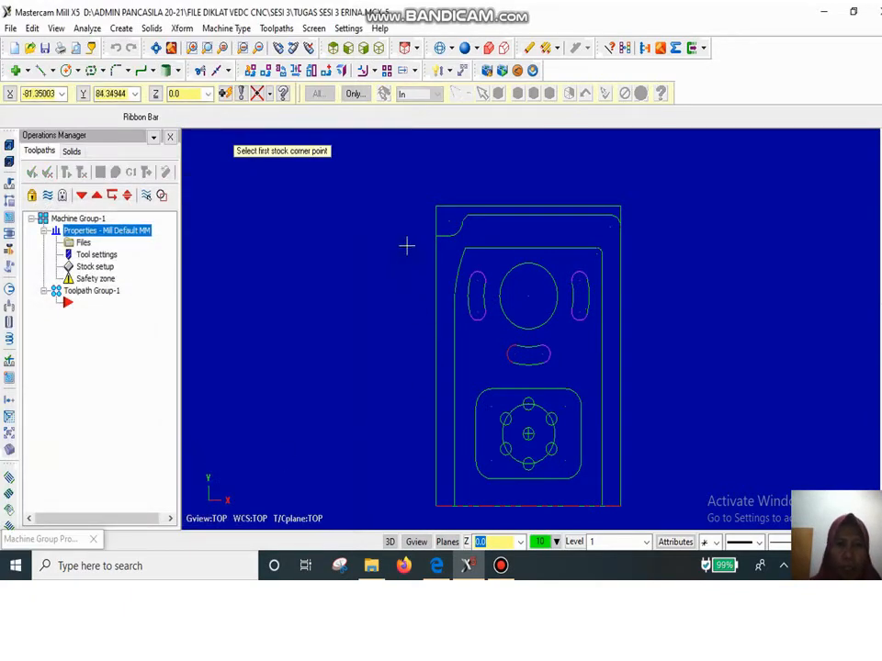
click(438, 207)
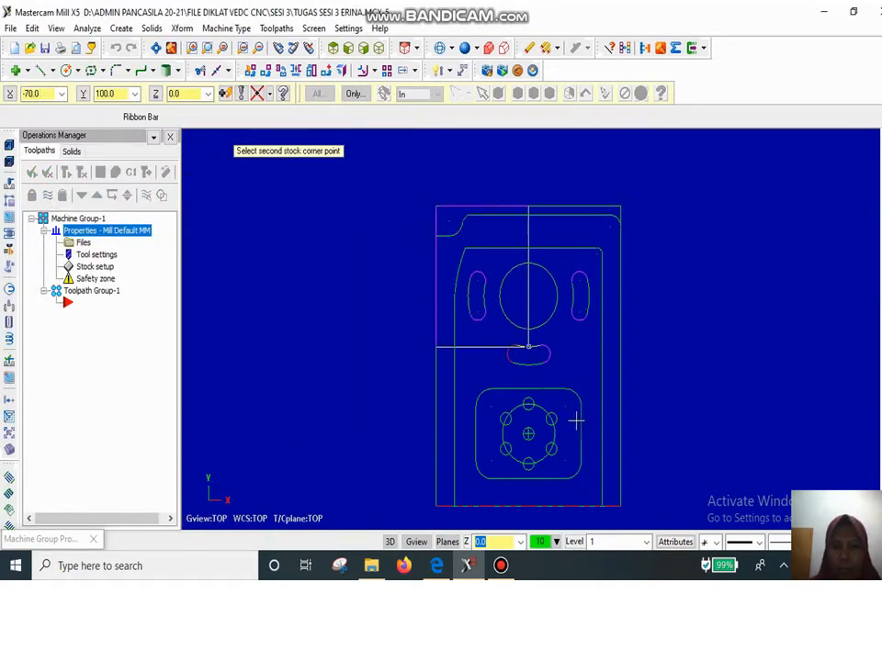
click(622, 506)
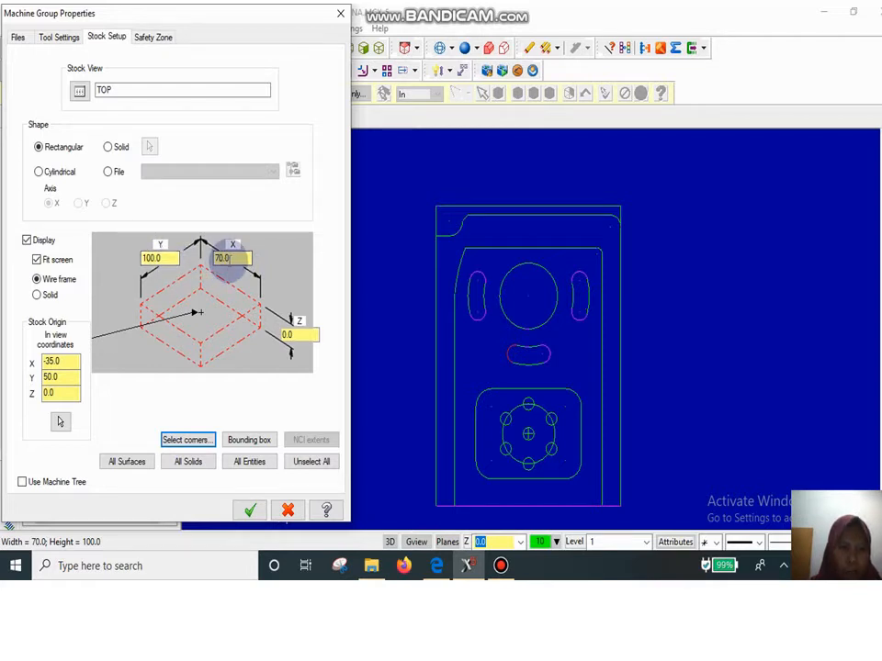
double_click(287, 336)
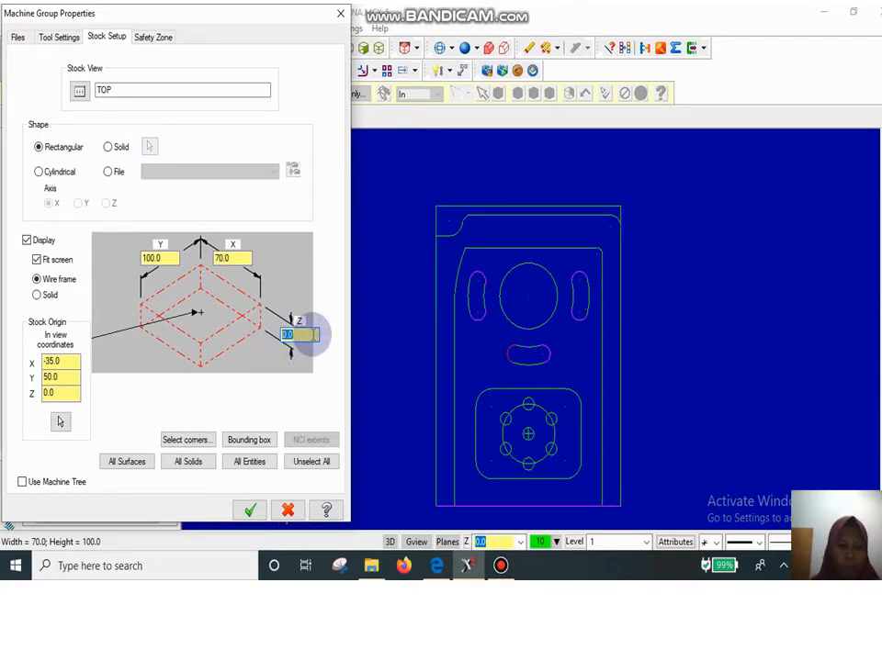
text(50)
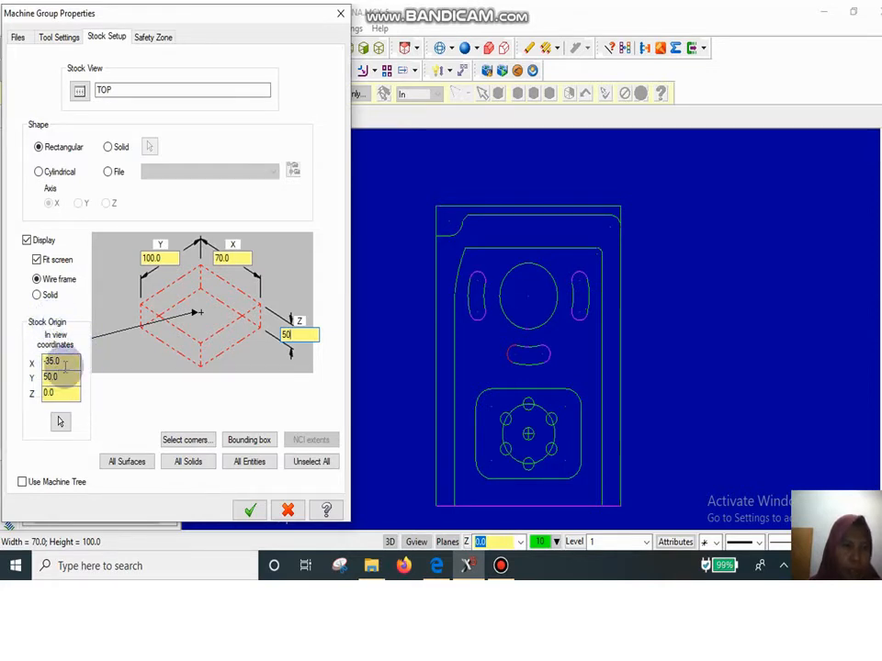
click(248, 510)
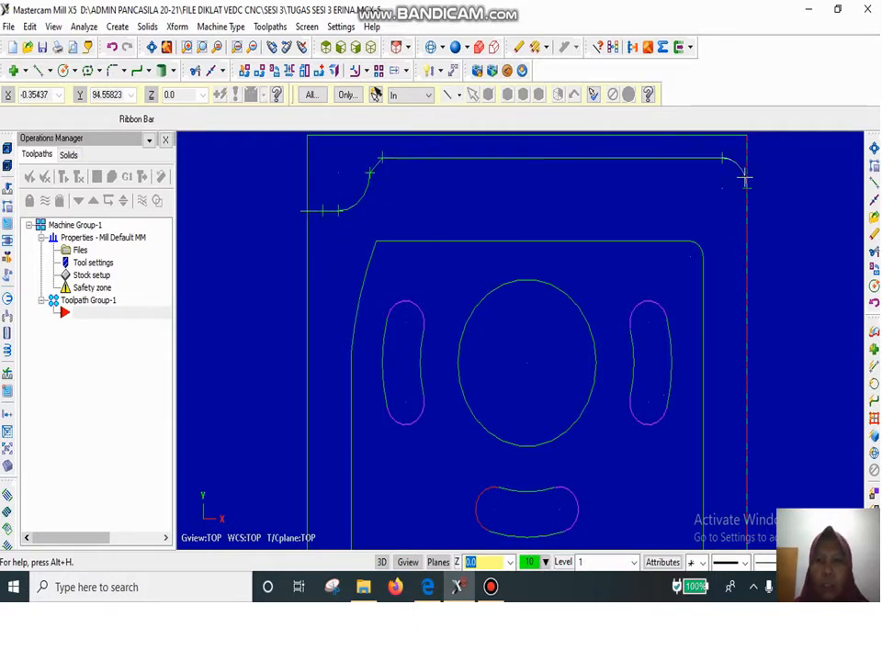
Step: Start a contour toolpath with the proposed NC name and chain the stepped upper profile from its left end to the right edge arc
click(270, 28)
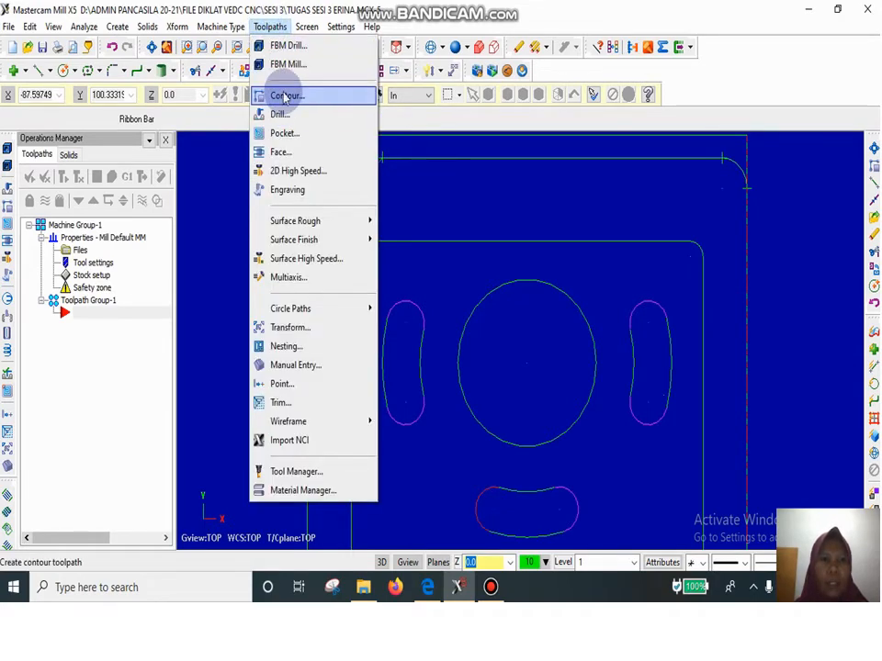
click(284, 97)
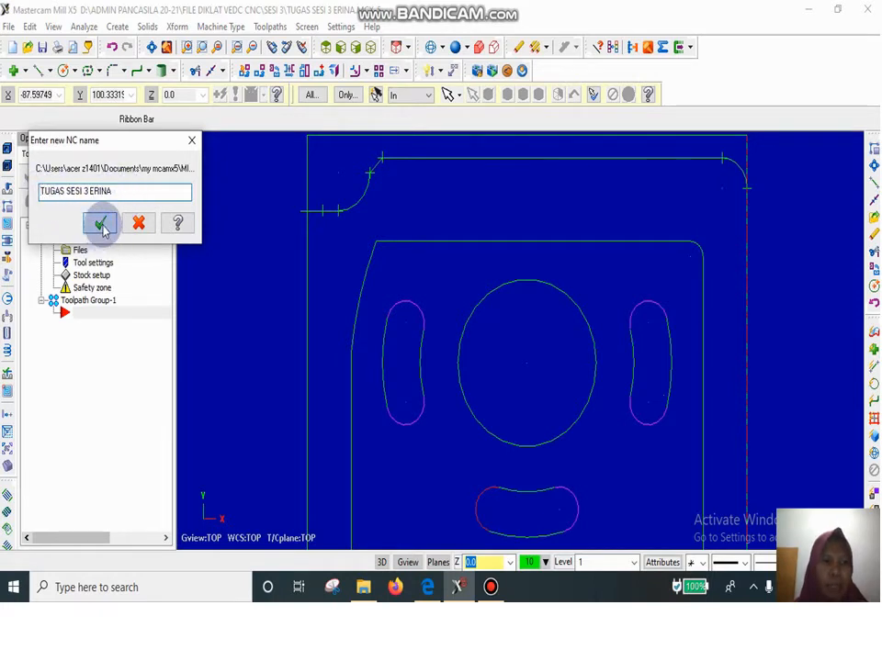
click(101, 225)
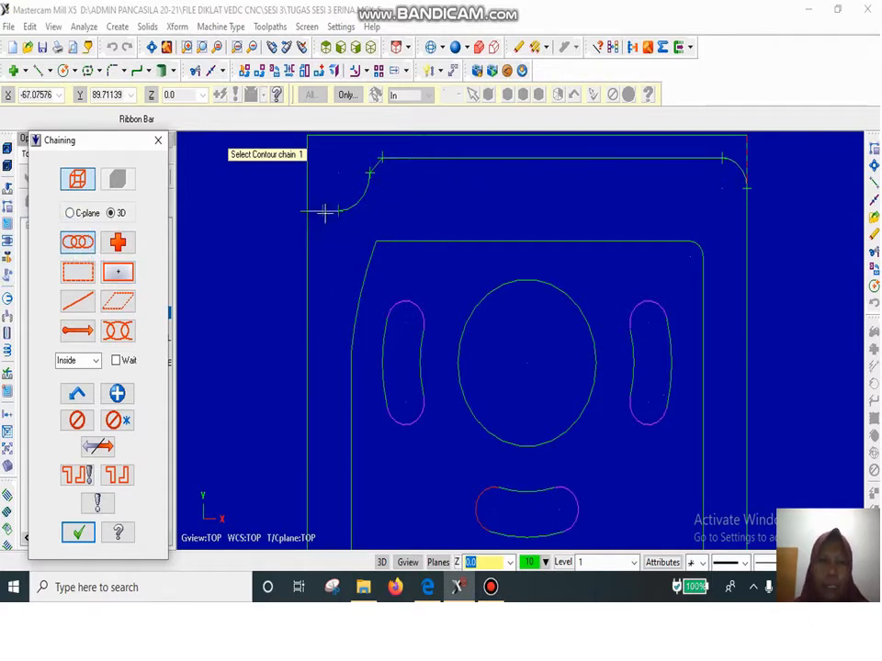
click(326, 213)
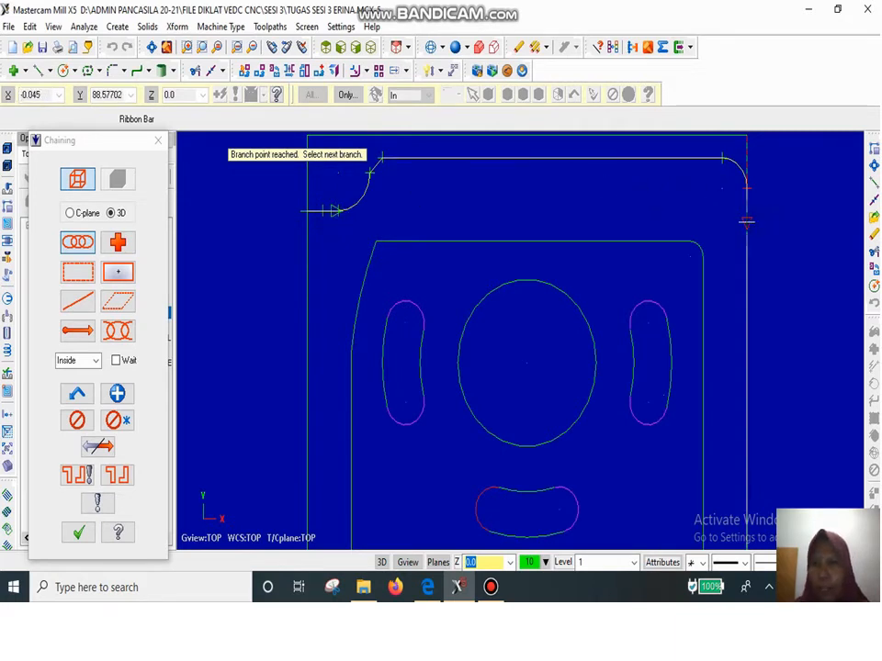
click(80, 533)
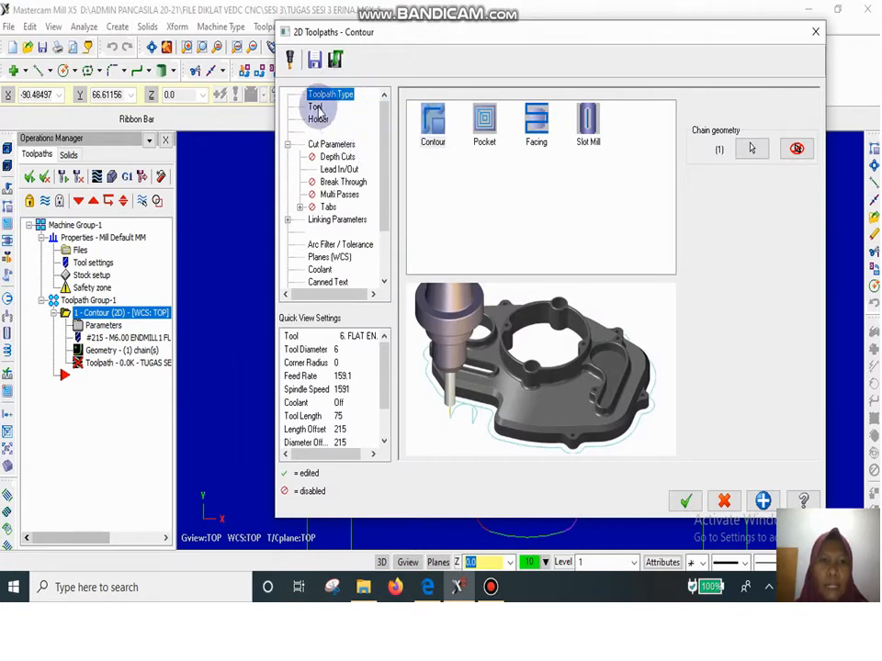
Step: Choose the 12 mm flat endmill, tool 221, for the contour toolpath
click(316, 108)
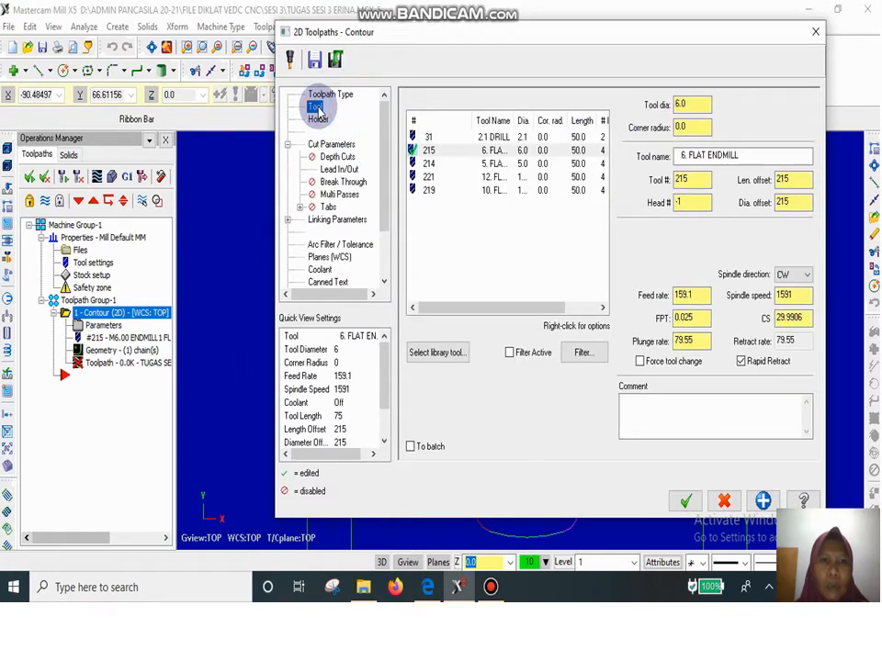
click(429, 177)
click(438, 353)
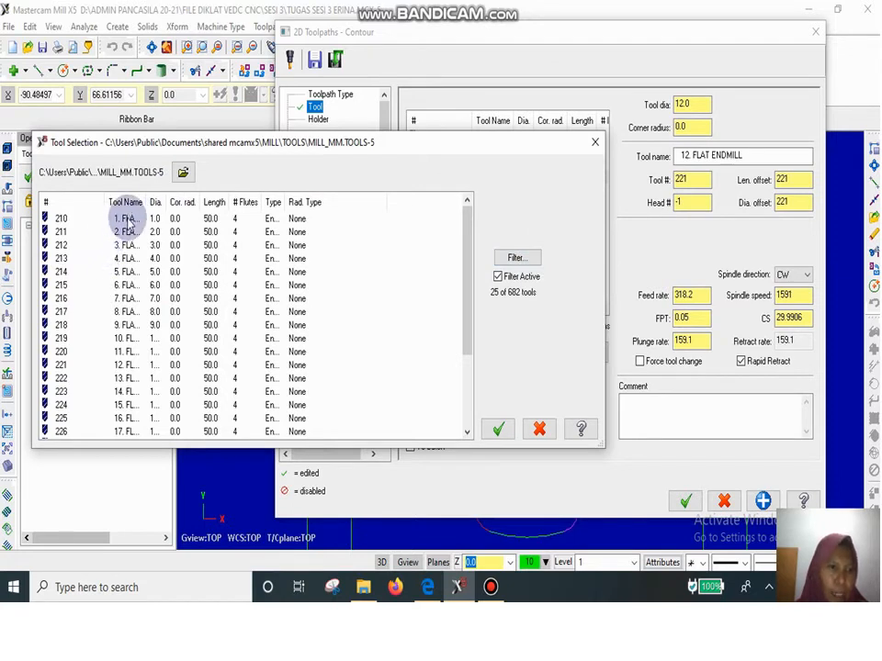
click(119, 365)
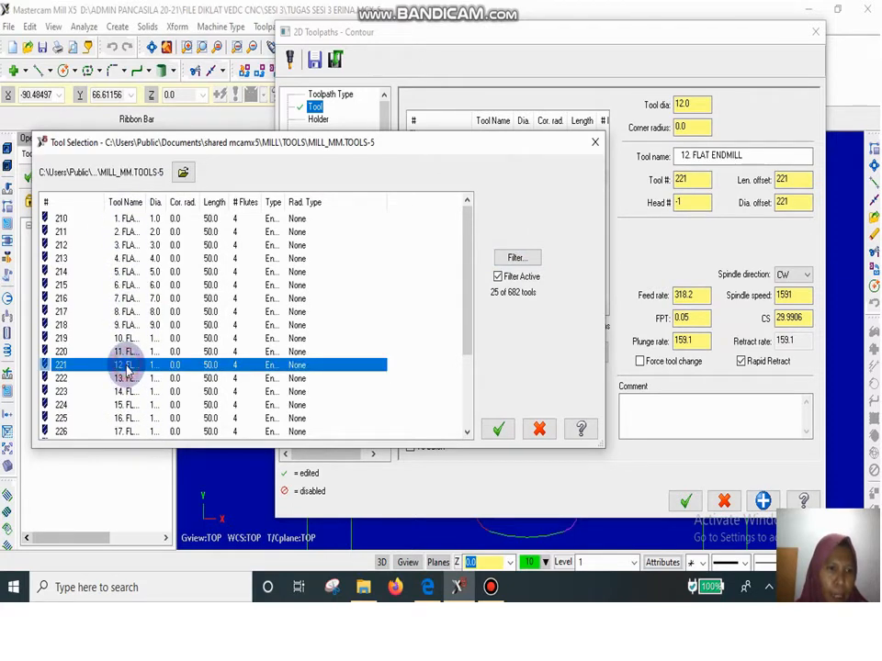
click(533, 435)
click(465, 182)
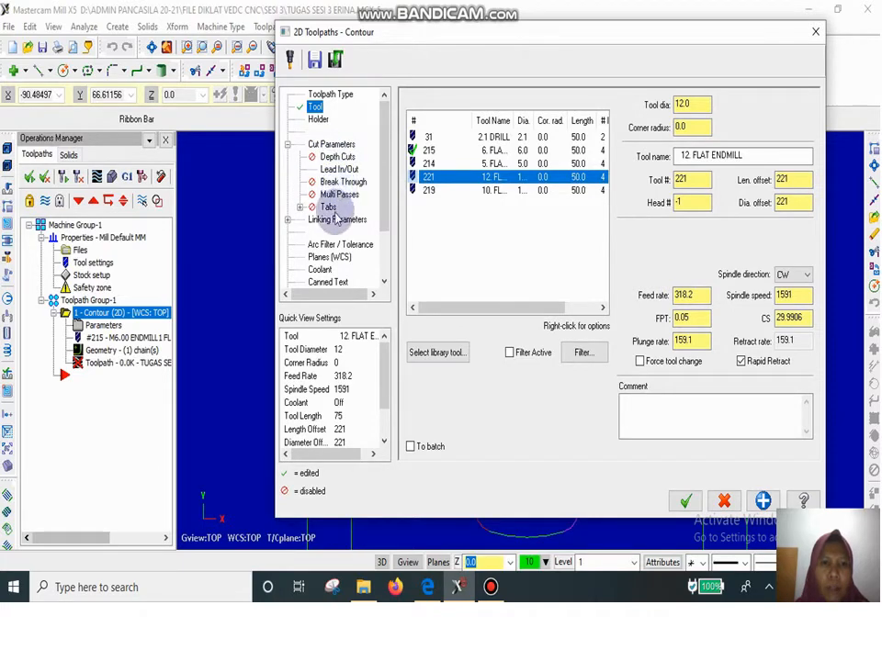
Step: Disable lead in/out, set the incremental cutting depth to -10 mm, and generate the contour toolpath
click(327, 170)
click(411, 98)
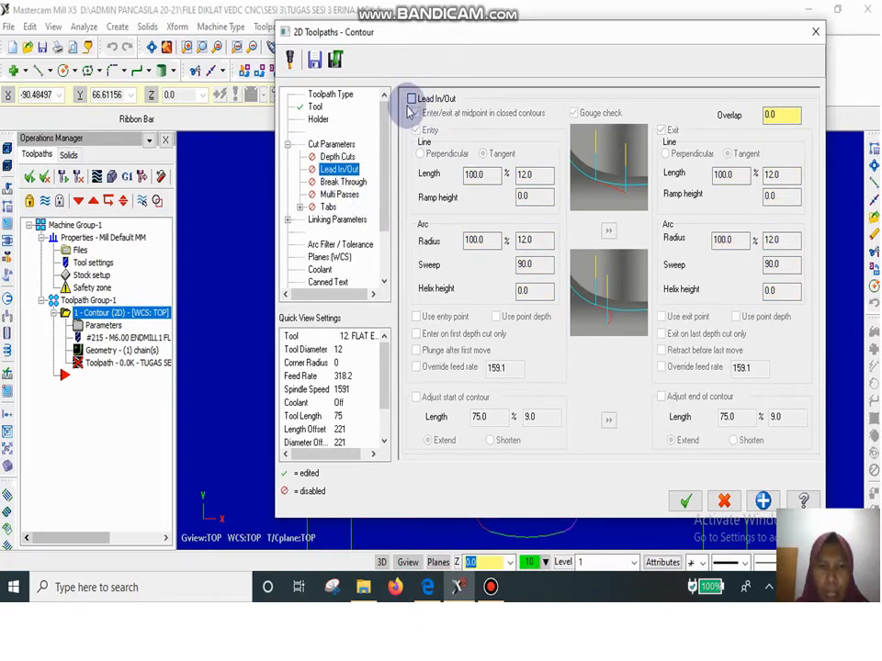
click(340, 221)
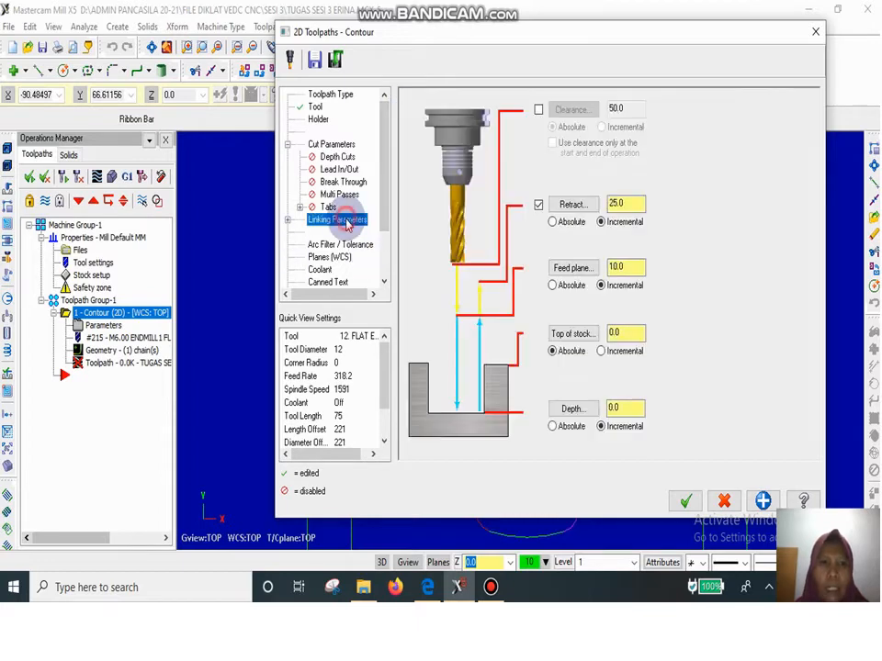
double_click(632, 408)
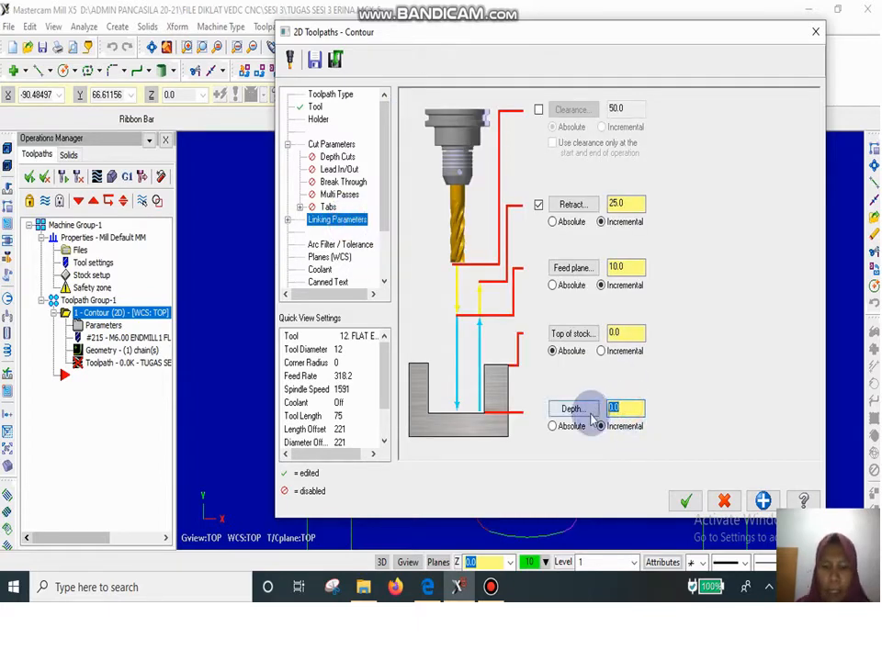
text(-10)
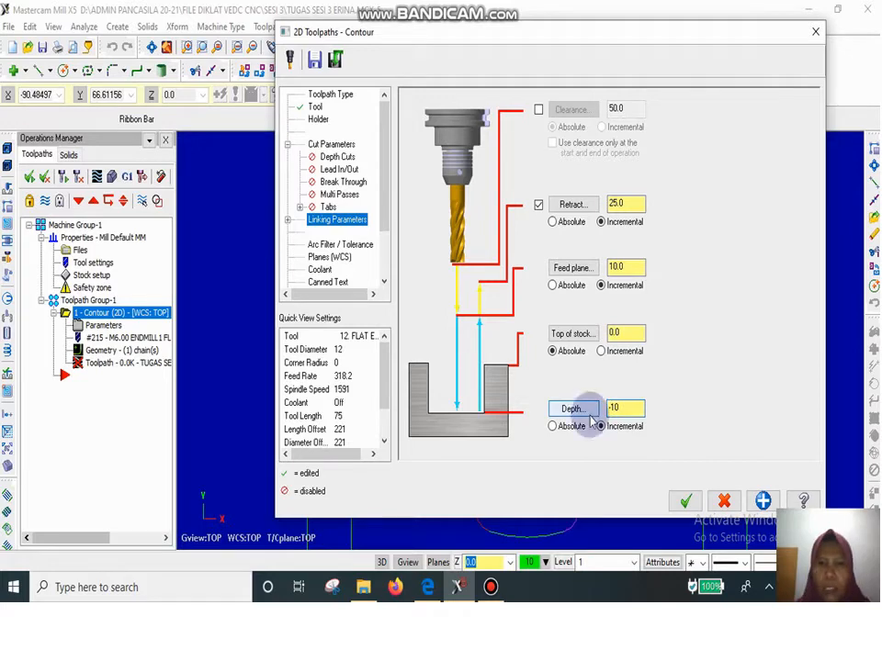
click(685, 501)
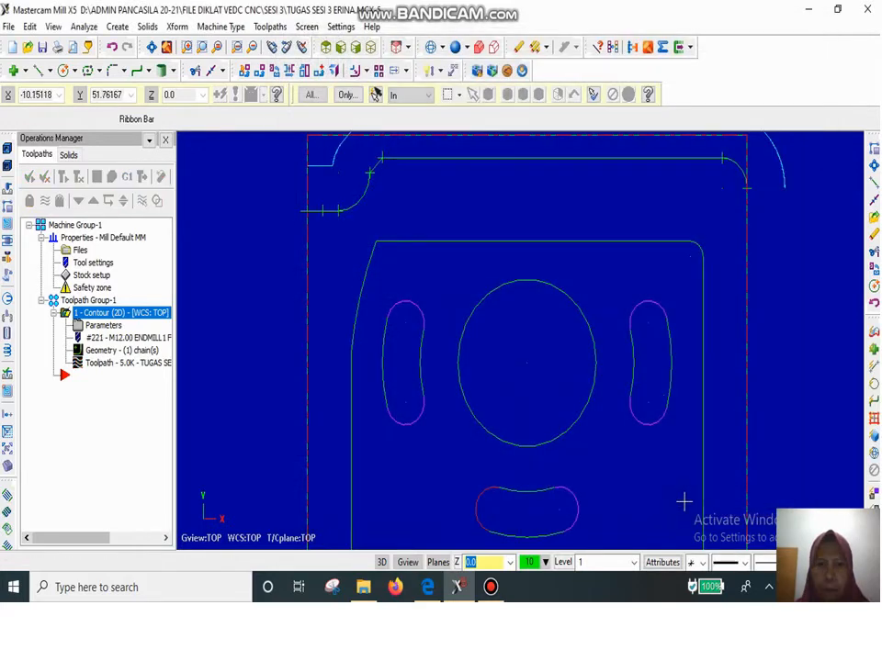
Step: Run a verification of the contour toolpath with the whole stock in view
scroll(497, 236, up, 3)
scroll(494, 248, down, 10)
scroll(494, 258, up, 1)
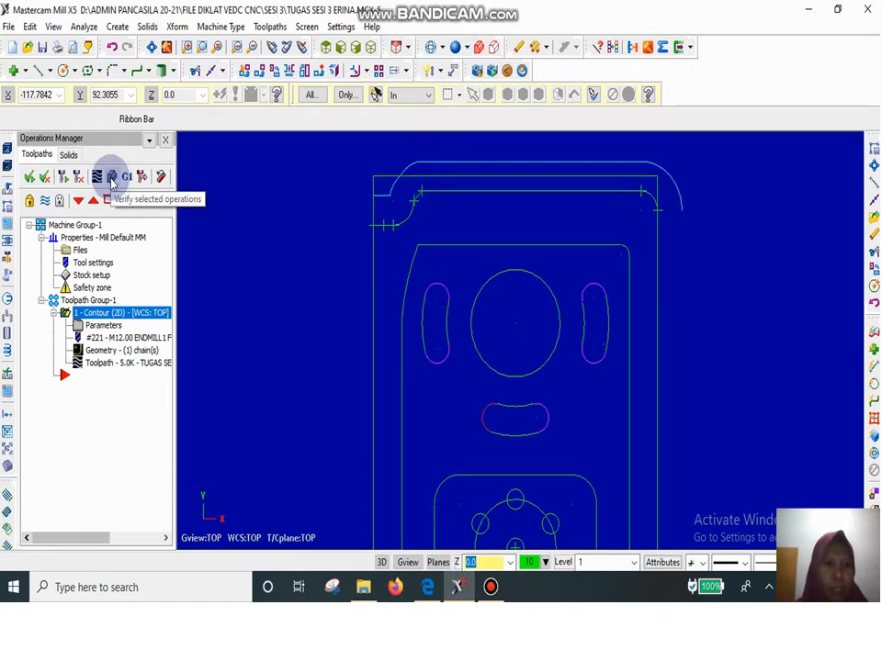
click(112, 180)
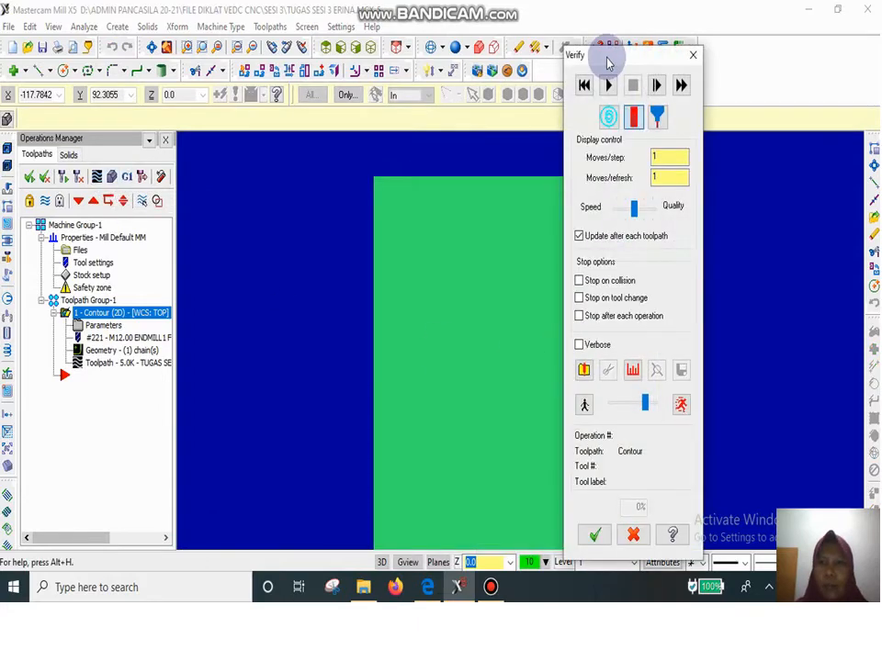
drag(608, 62, 112, 151)
scroll(482, 253, down, 1)
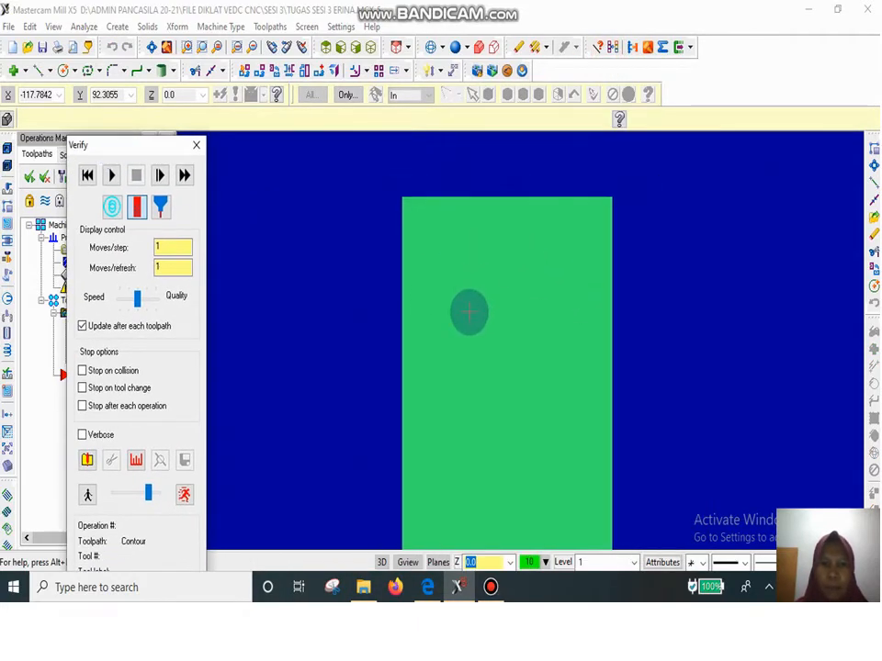
scroll(469, 312, down, 2)
click(155, 48)
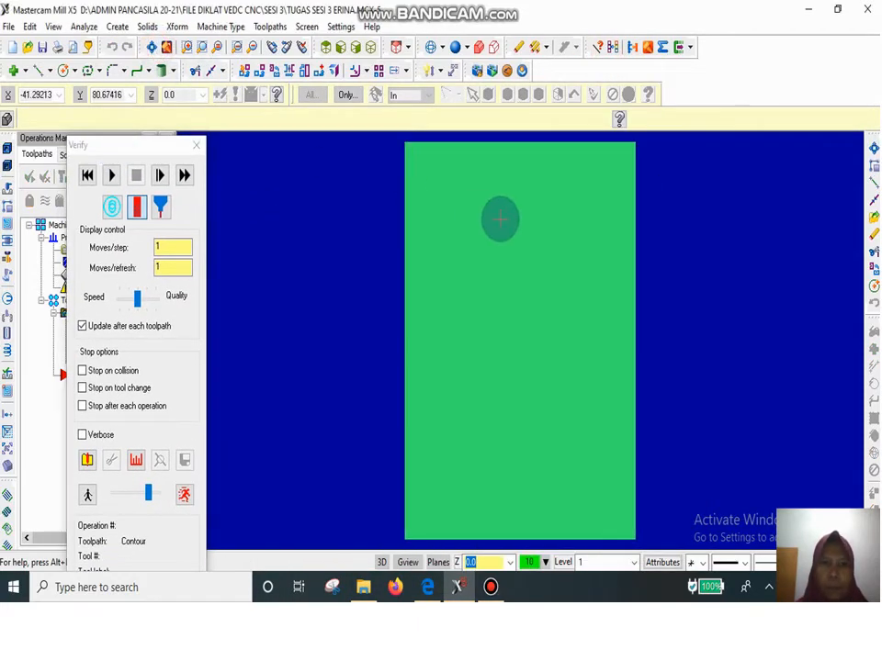
scroll(500, 218, down, 1)
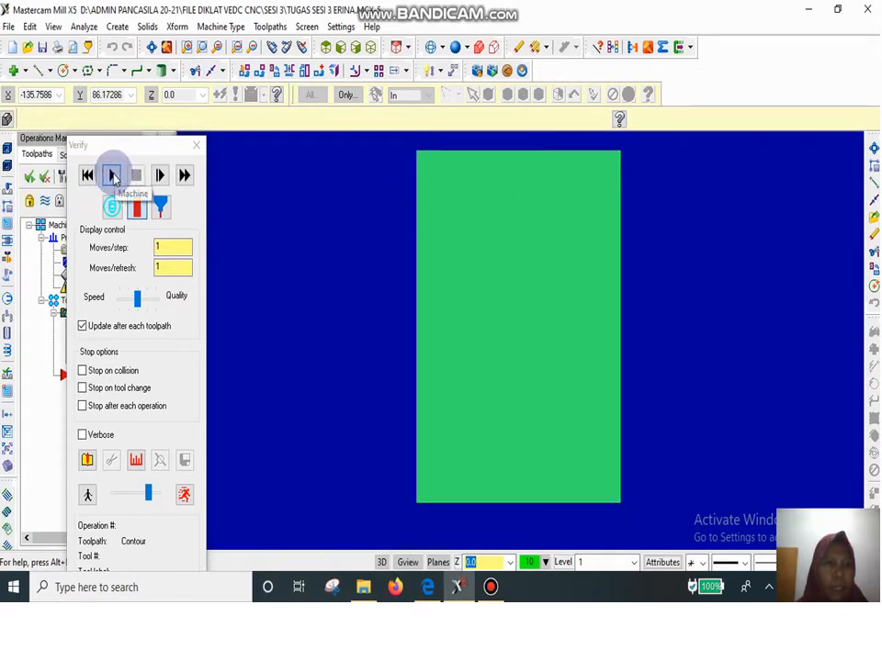
click(113, 178)
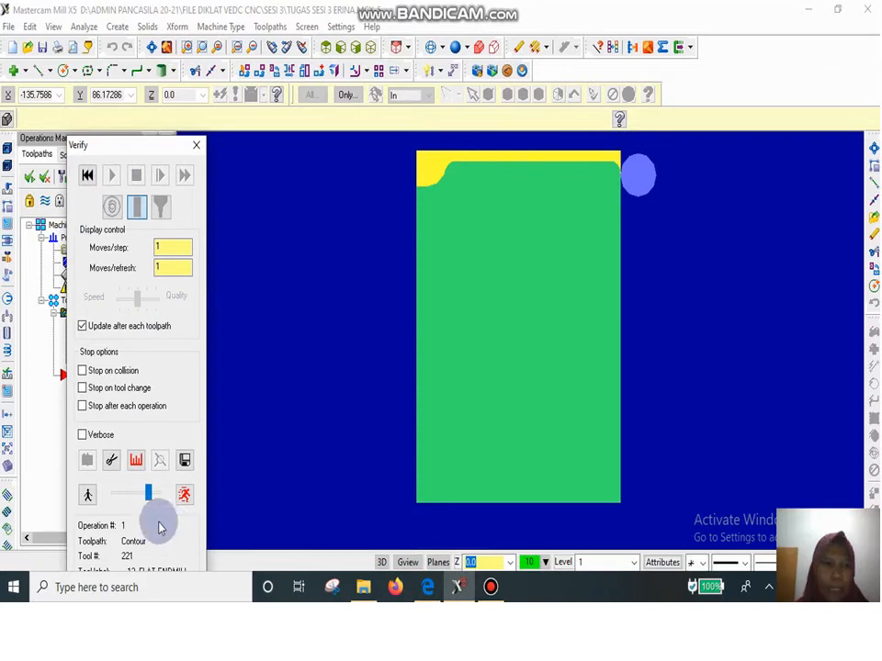
Step: Replay the contour verification from the beginning at a slower speed, and close it
click(133, 495)
click(86, 174)
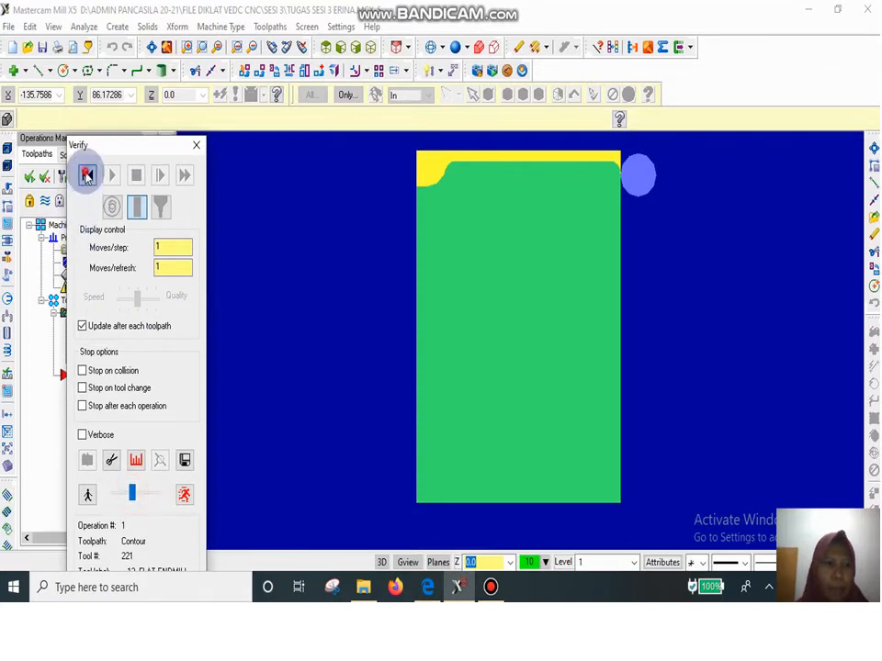
click(112, 177)
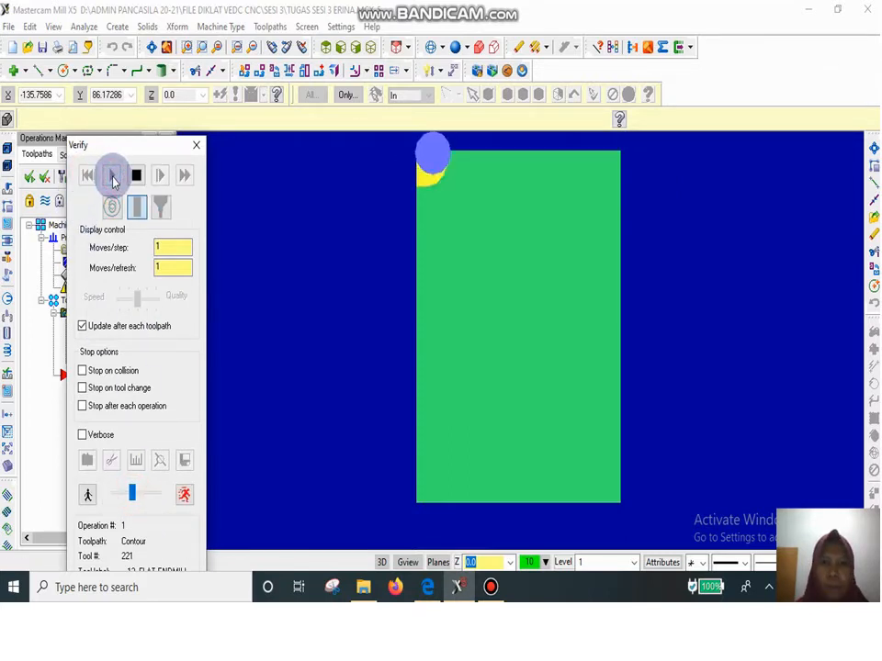
click(196, 145)
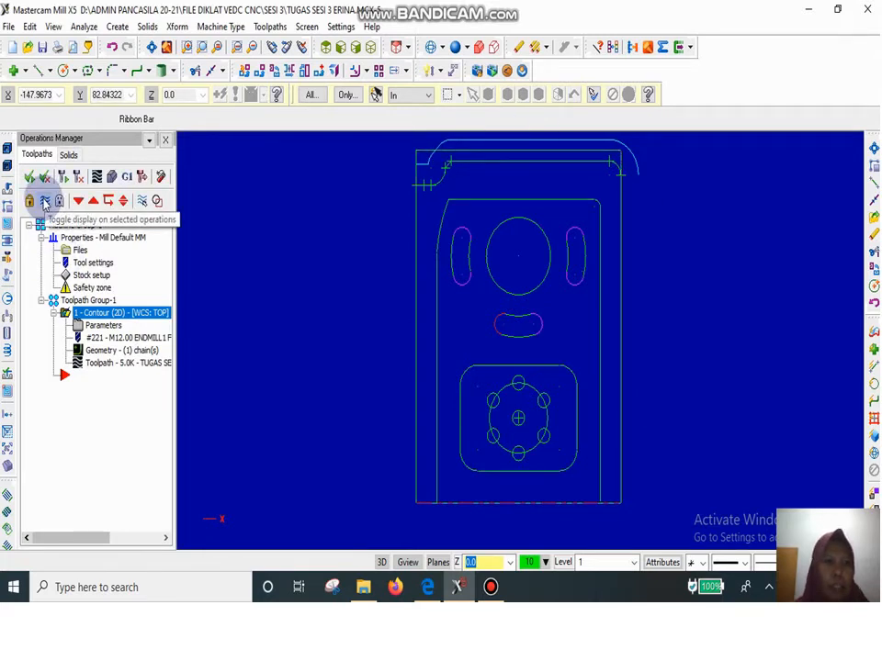
Step: Hide the toolpath display of the first contour operation
click(45, 202)
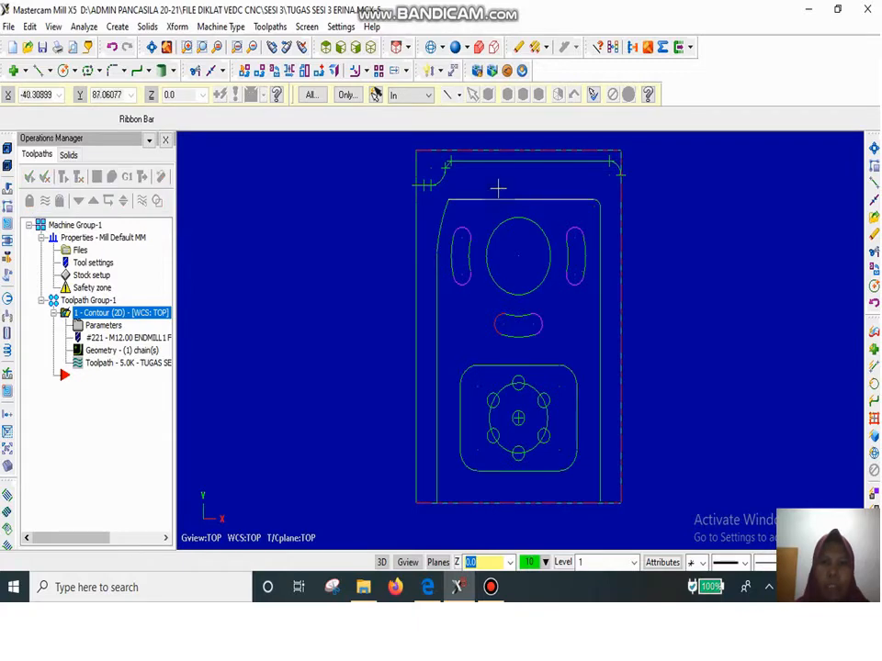
scroll(497, 187, up, 1)
scroll(532, 331, down, 1)
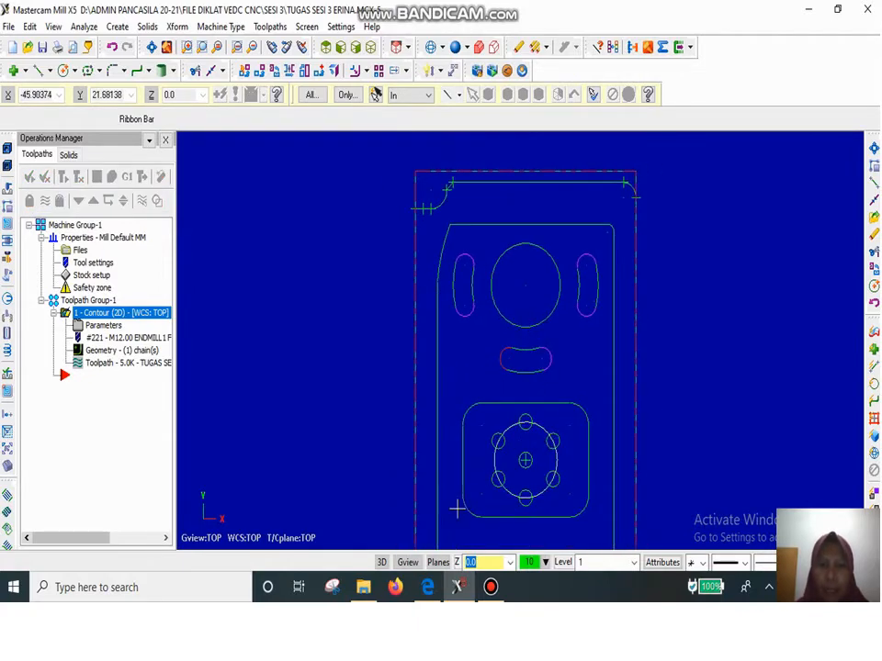
scroll(456, 508, down, 1)
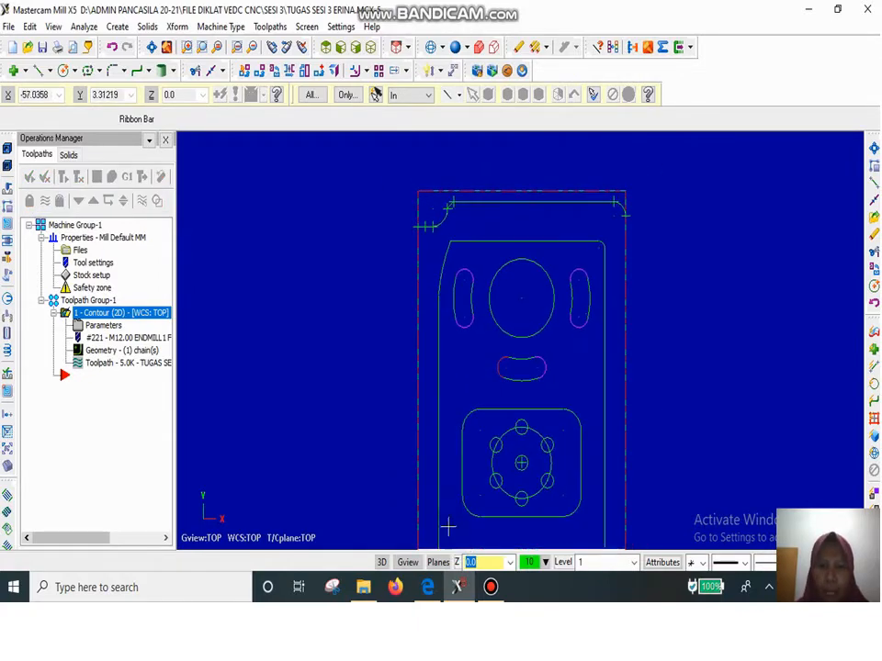
Step: Start a second contour toolpath and chain the inner profile in two chains: the left side, then the top and right side
click(270, 27)
click(290, 94)
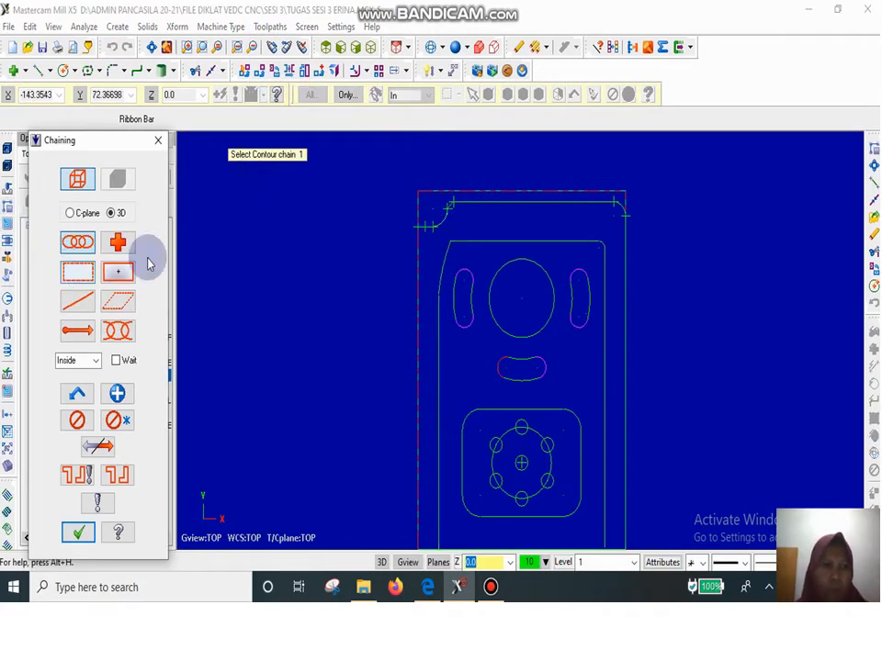
scroll(466, 474, down, 1)
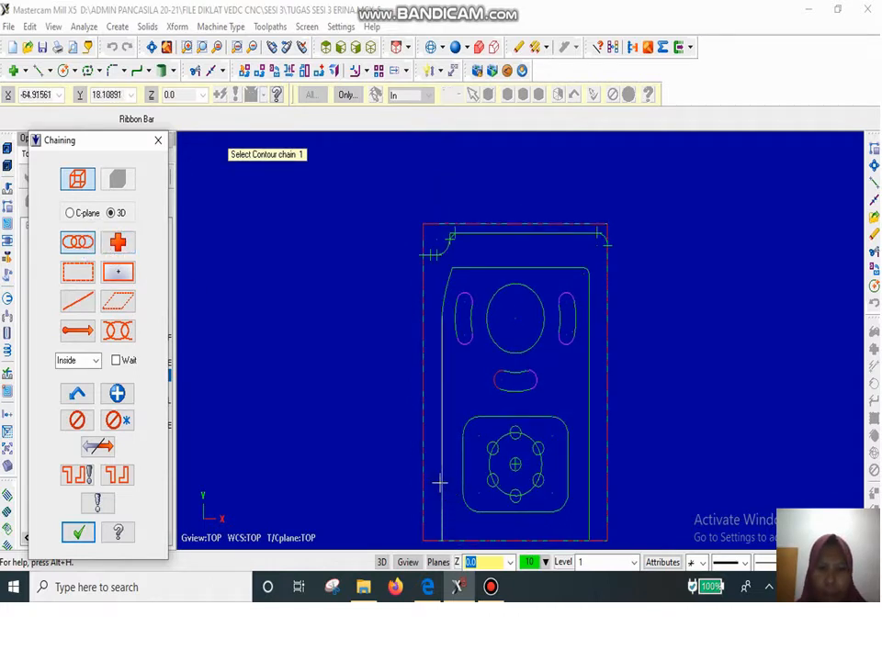
click(442, 482)
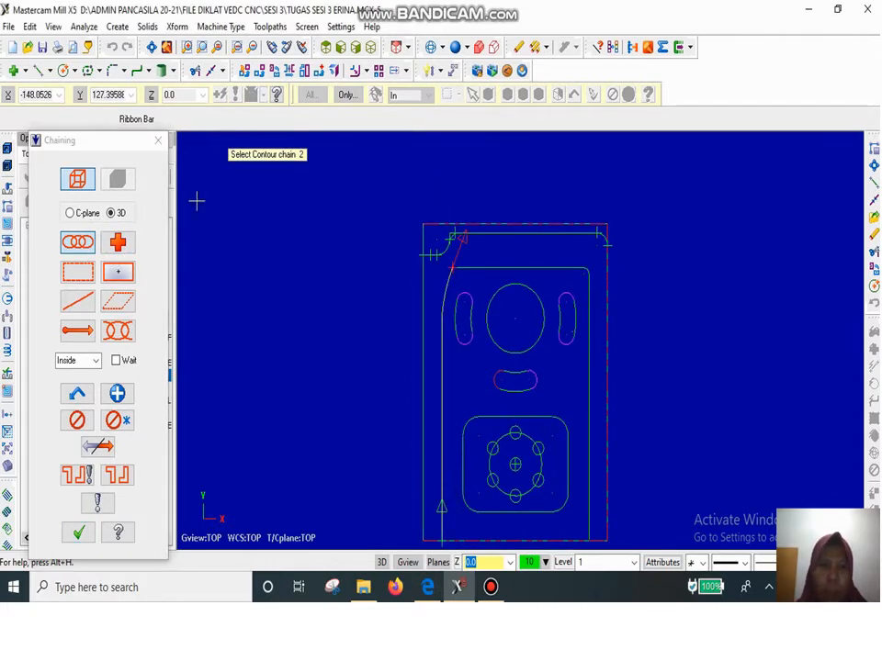
click(120, 395)
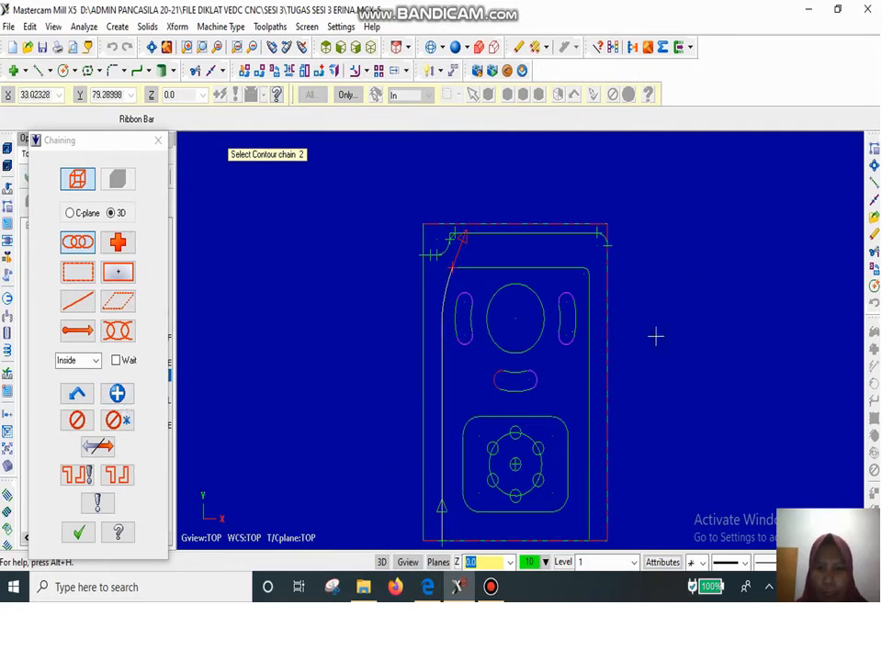
click(117, 393)
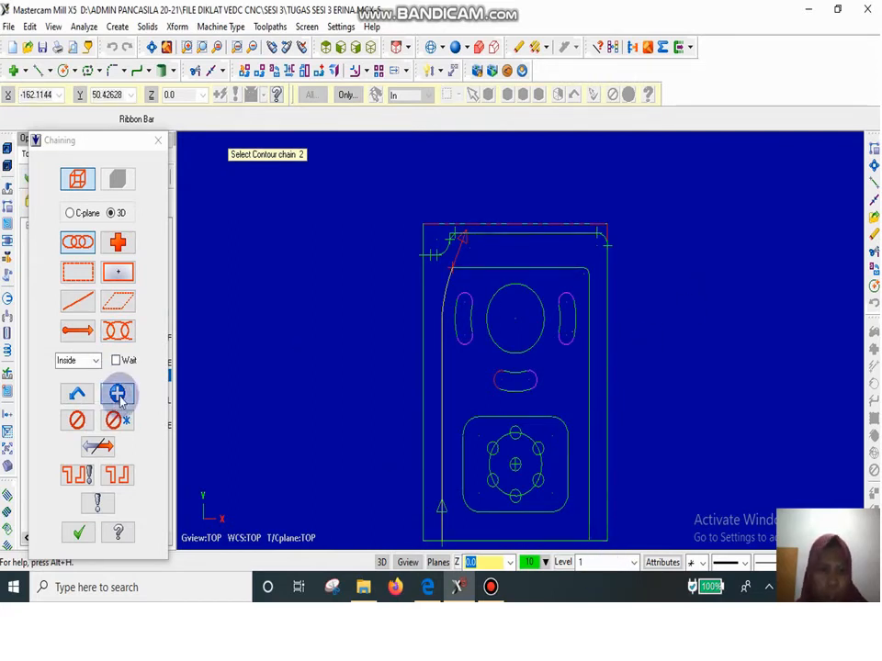
click(512, 267)
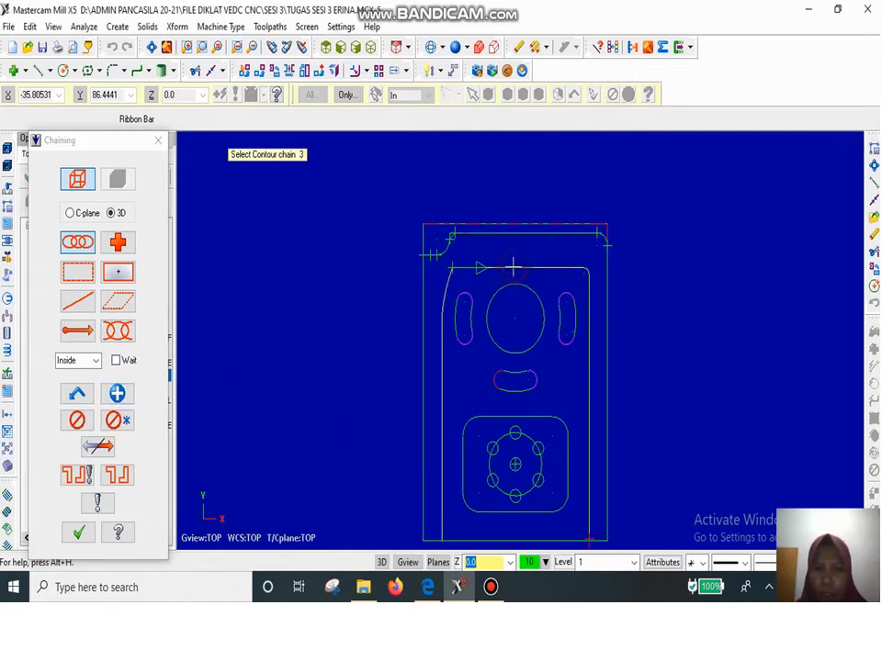
Step: Check the end of the second chain at the part's bottom edge, and accept both chains
scroll(605, 514, down, 5)
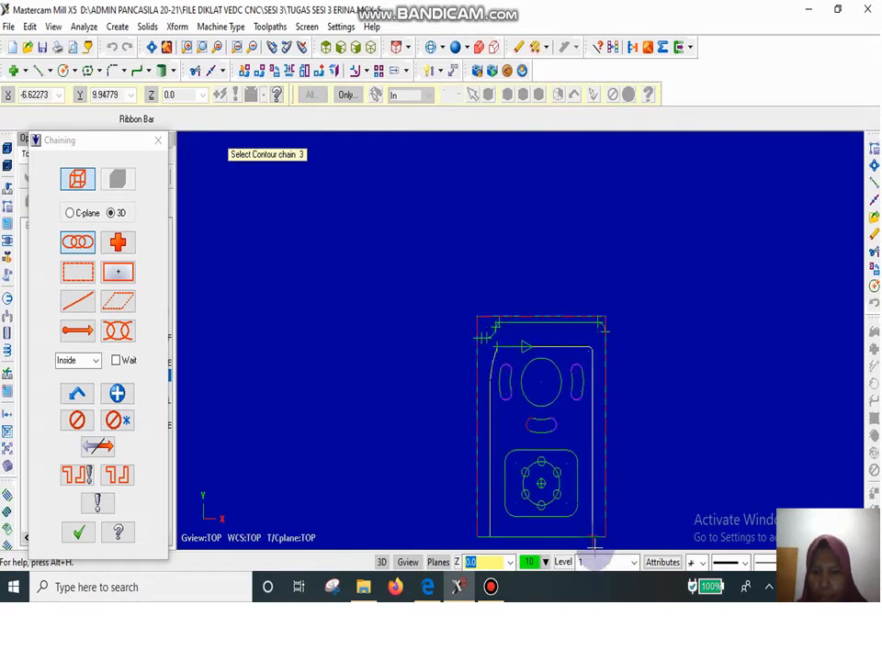
click(152, 47)
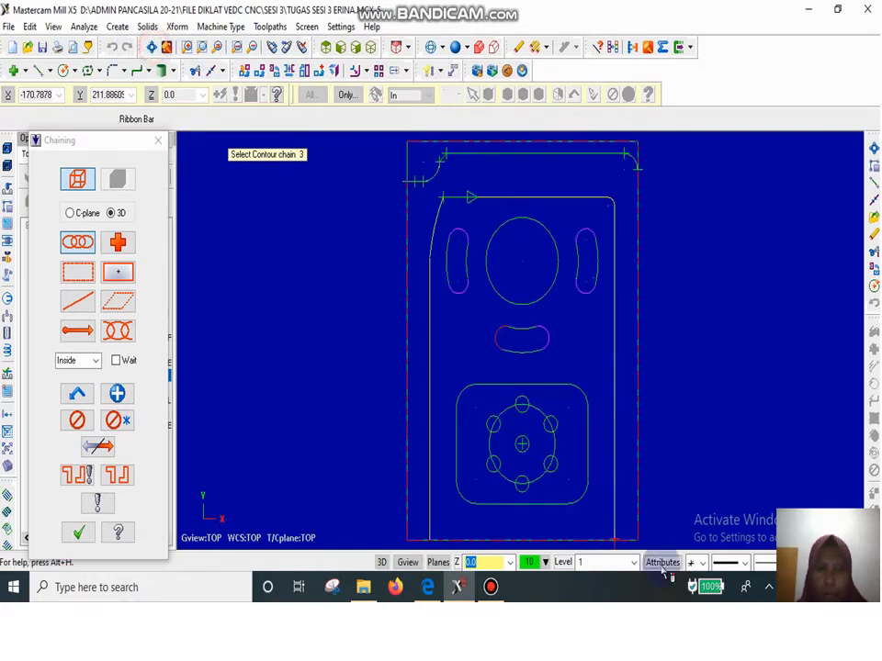
scroll(622, 524, down, 5)
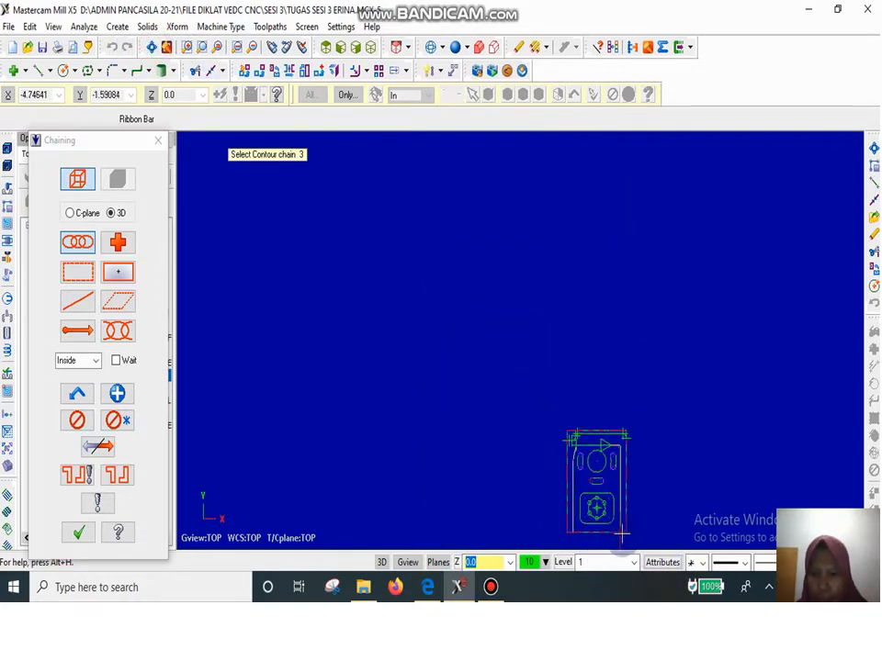
scroll(612, 447, up, 2)
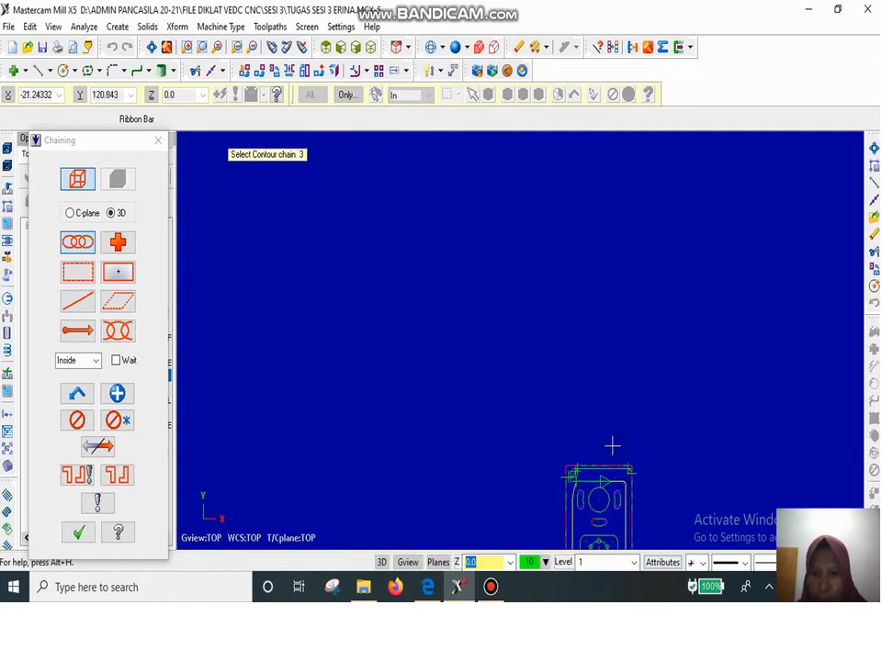
click(152, 47)
scroll(725, 457, down, 4)
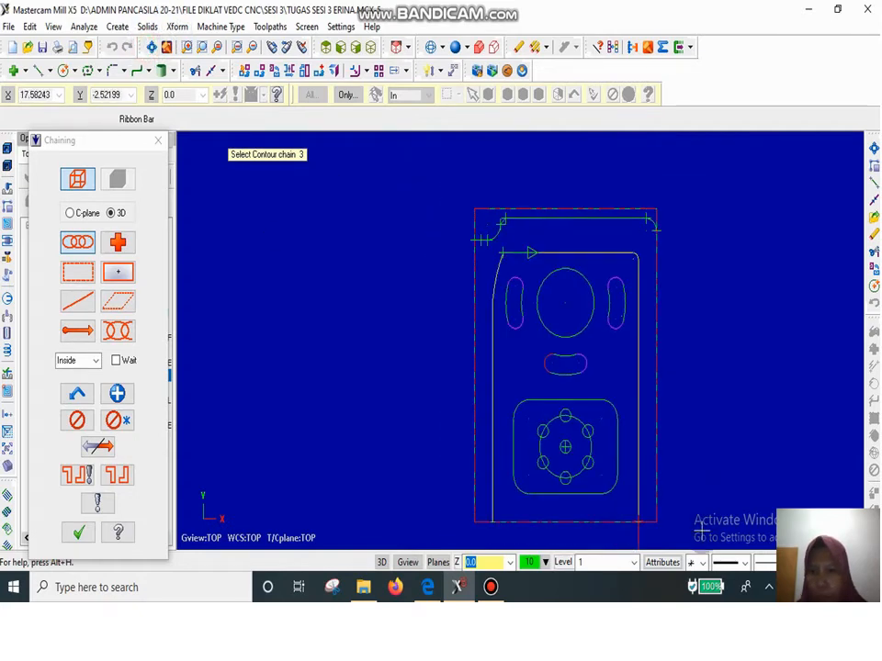
scroll(669, 494, up, 3)
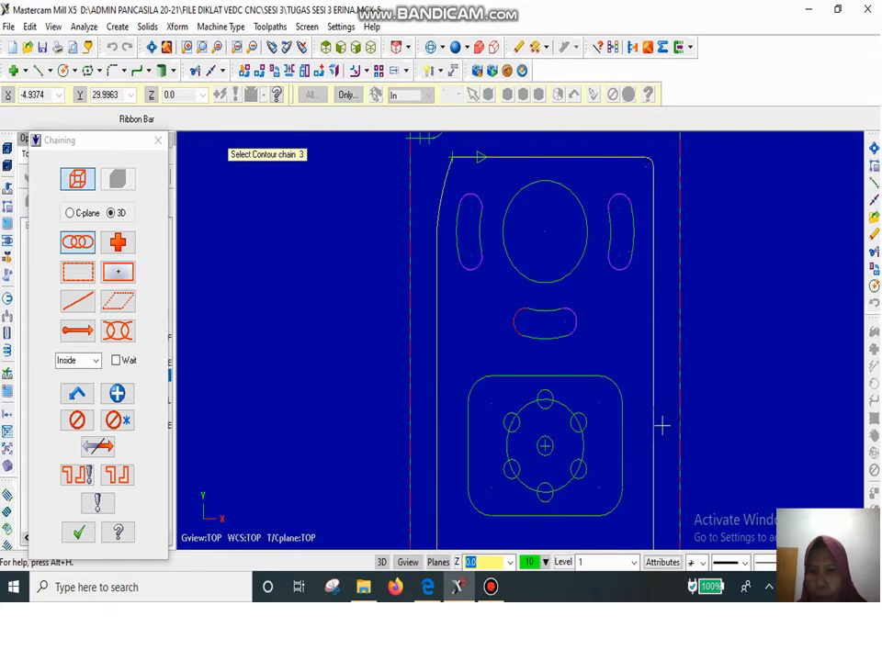
scroll(662, 426, down, 3)
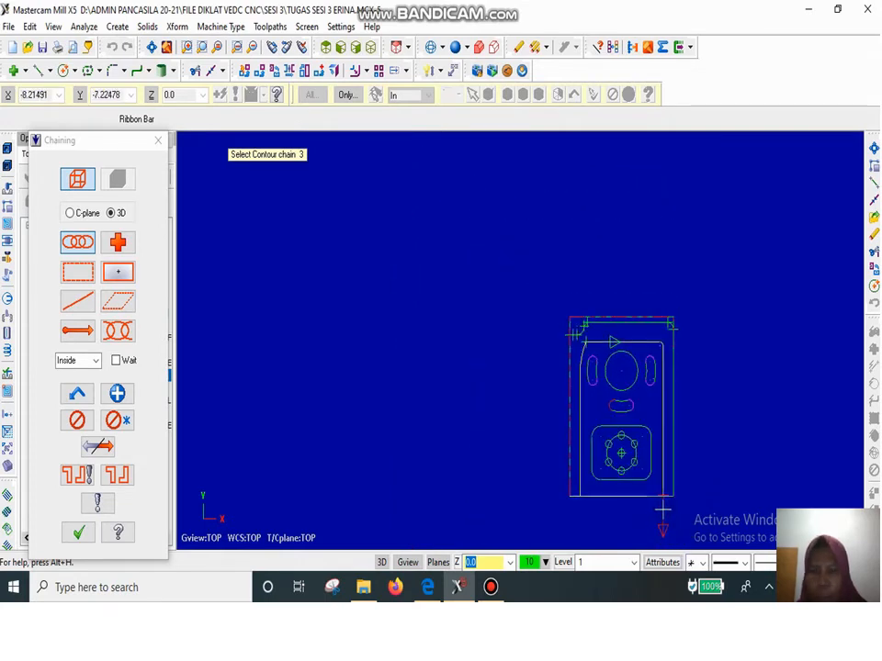
click(78, 532)
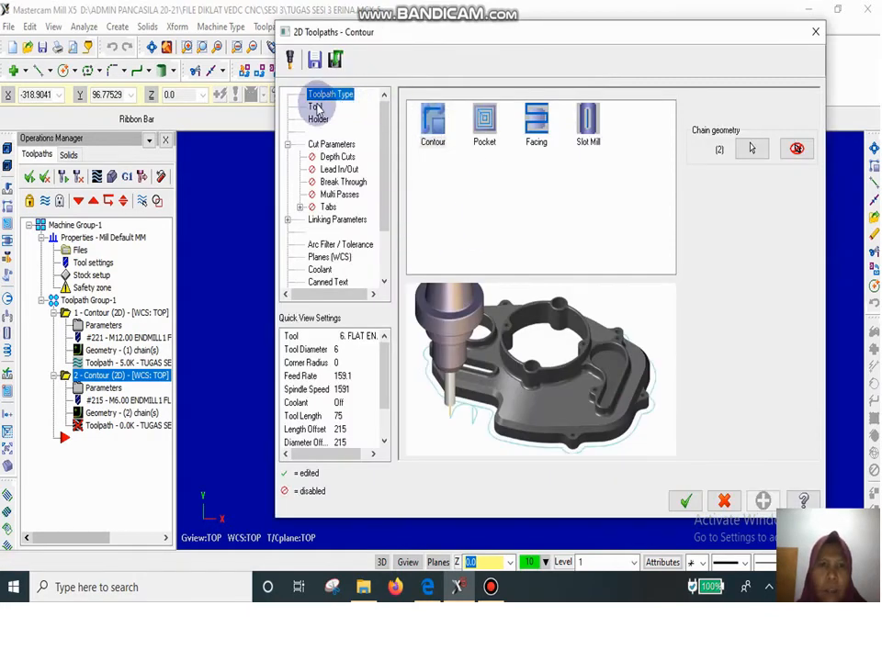
Step: Choose the 10 mm flat endmill, tool 219, set the incremental depth to -5 mm, and generate the second contour toolpath
click(316, 108)
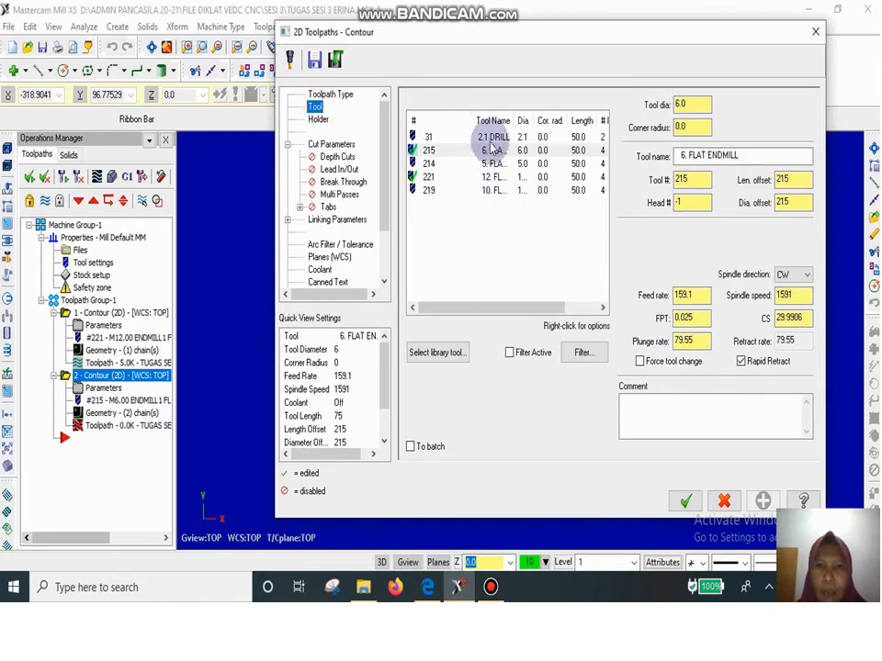
click(496, 190)
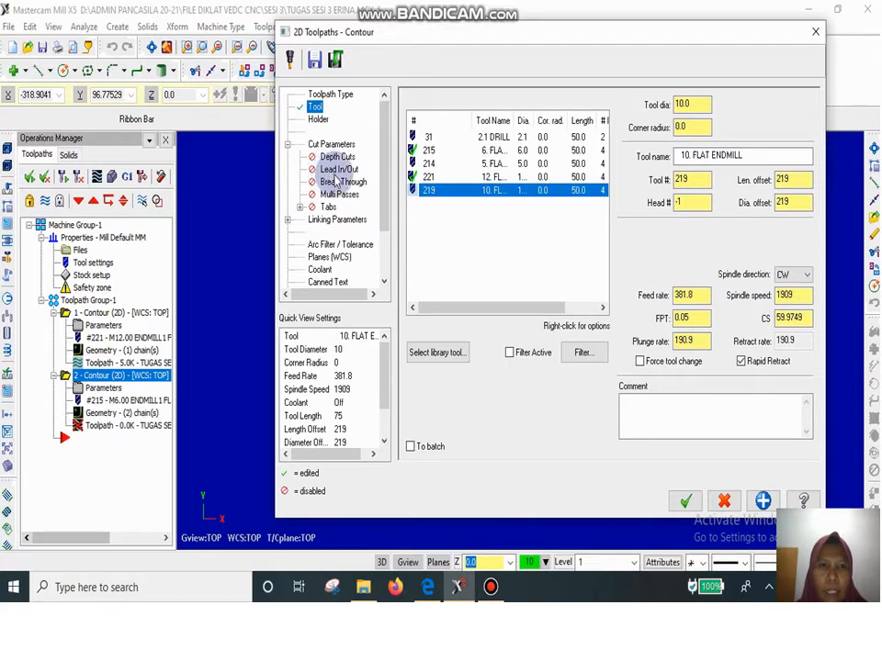
click(338, 221)
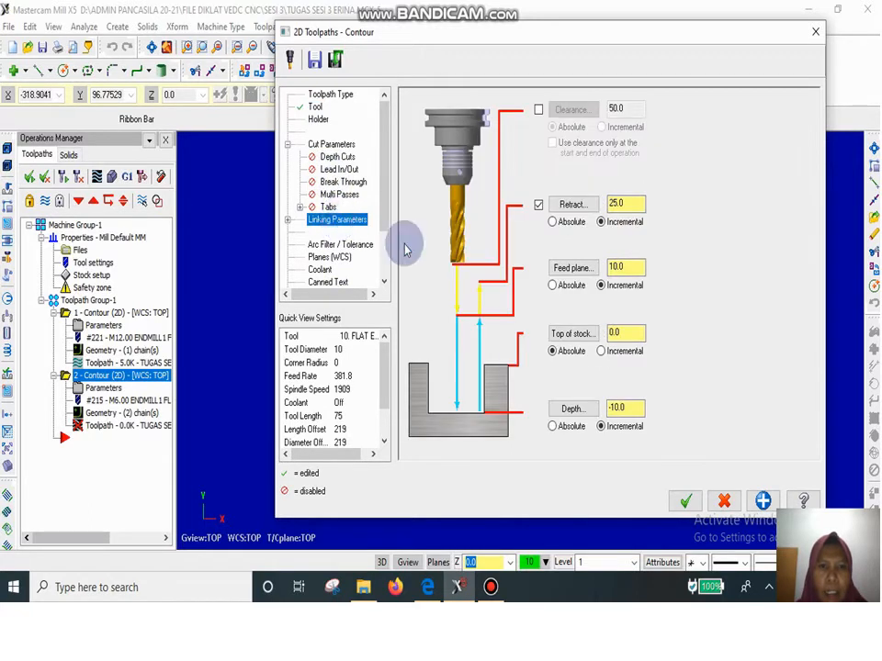
double_click(626, 408)
text(-)
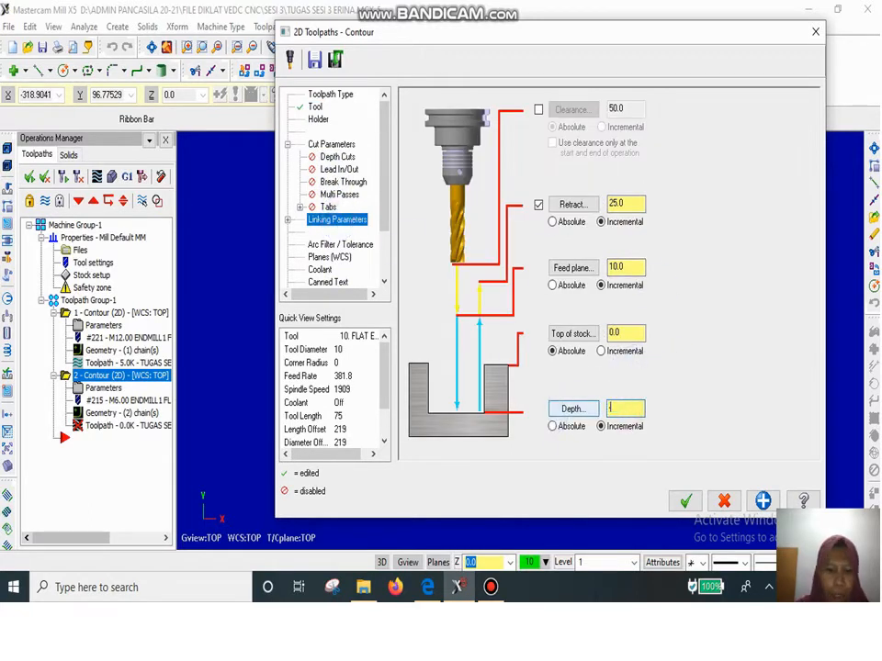
text(5)
click(684, 501)
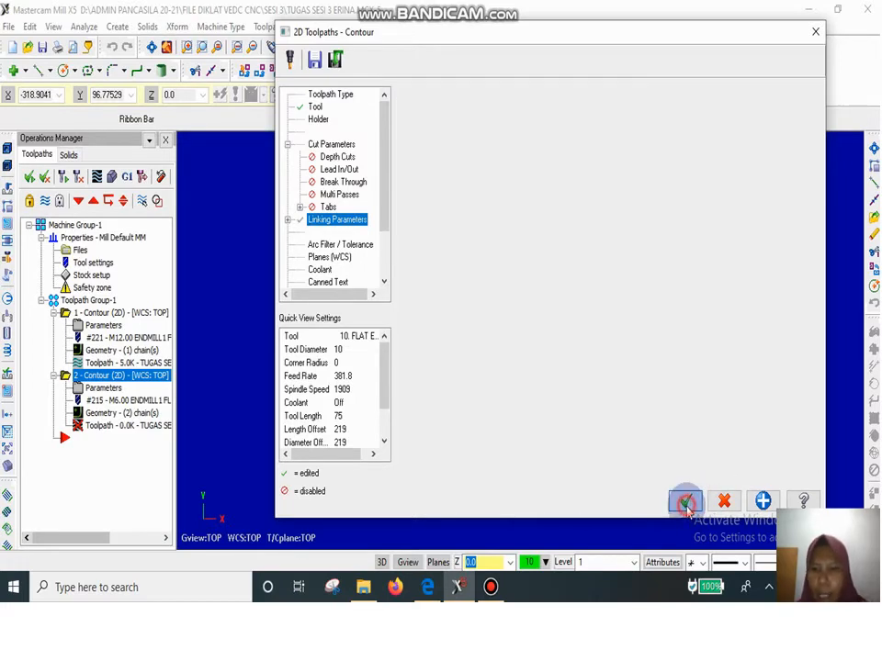
Step: Add the first contour operation to the selection while verifying the second contour toolpath, and close the verification
scroll(608, 448, up, 5)
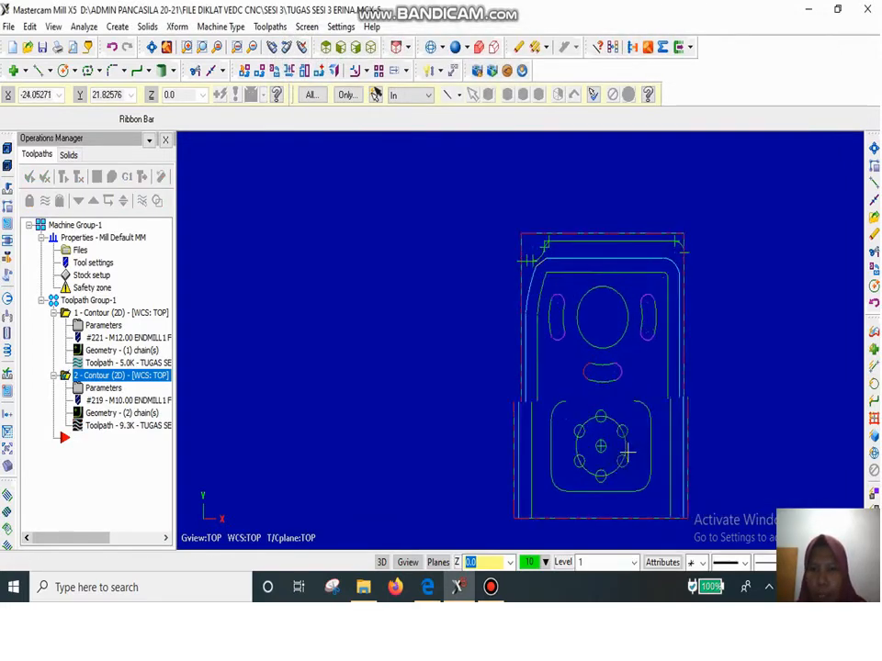
scroll(631, 451, up, 1)
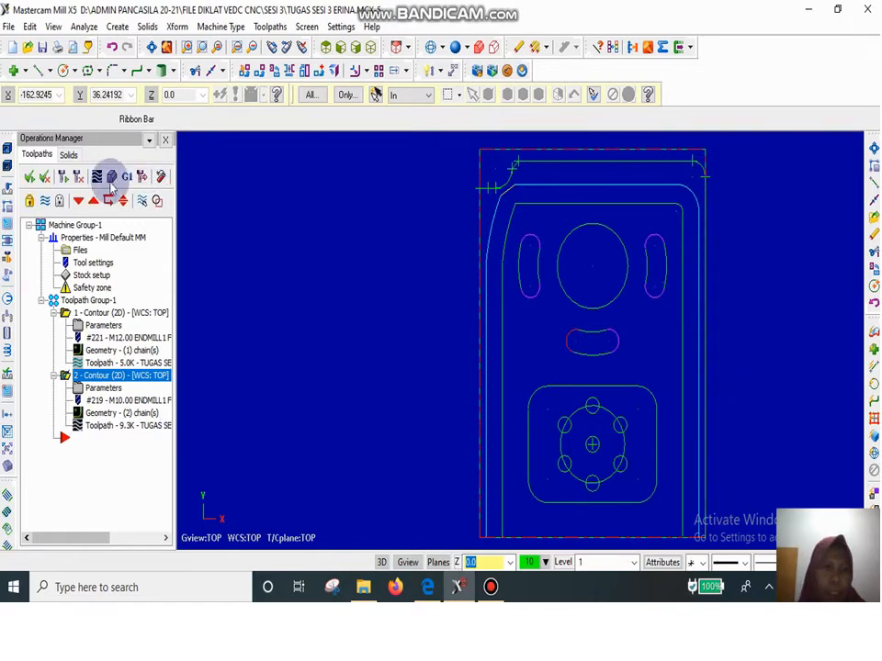
click(111, 180)
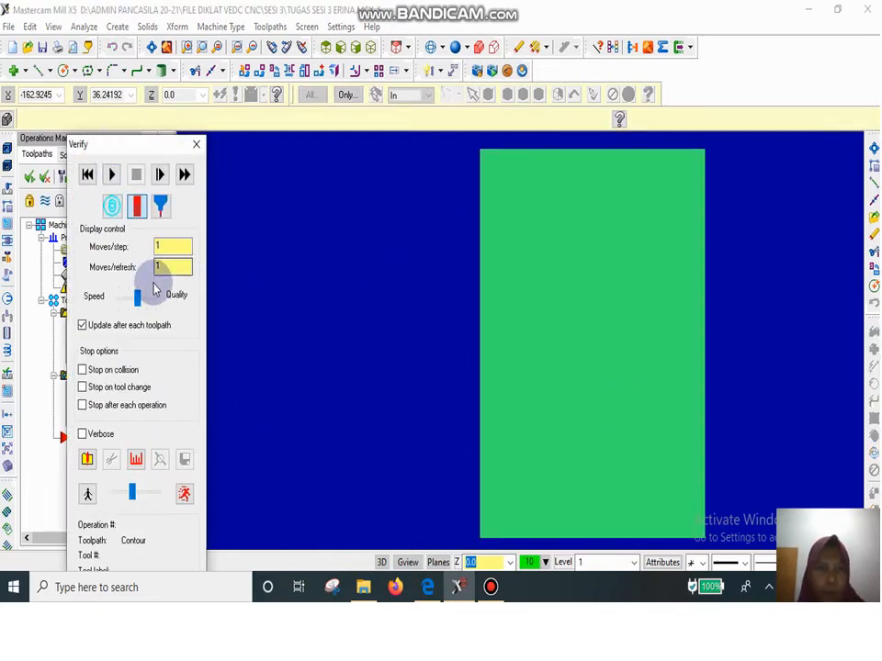
drag(120, 148, 321, 185)
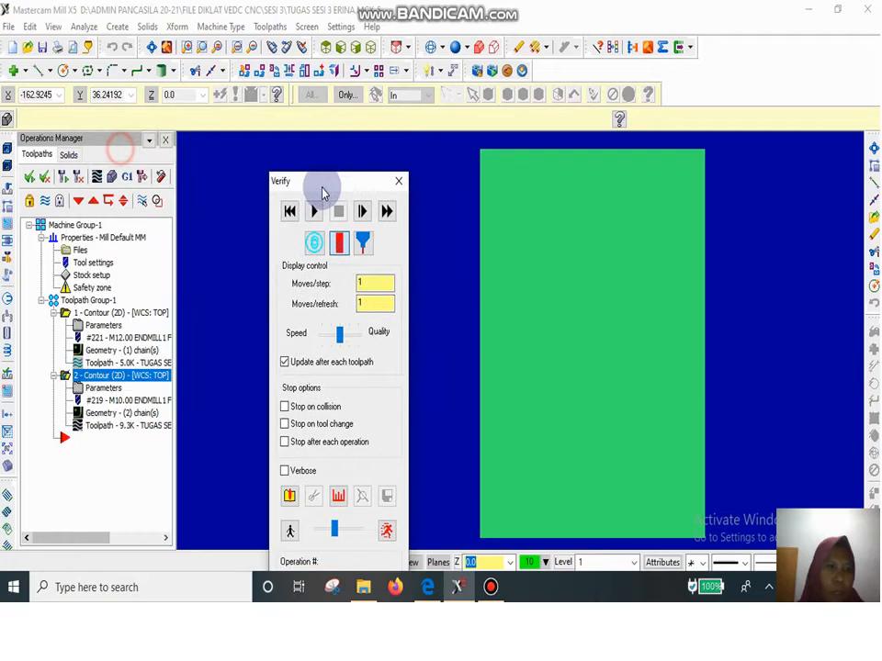
click(64, 313)
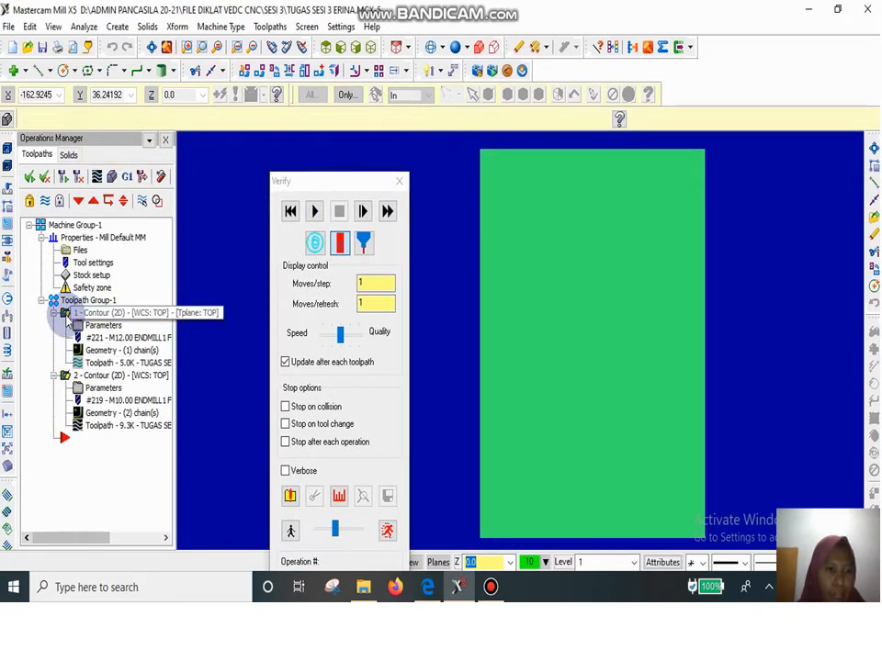
drag(305, 183, 70, 72)
click(67, 93)
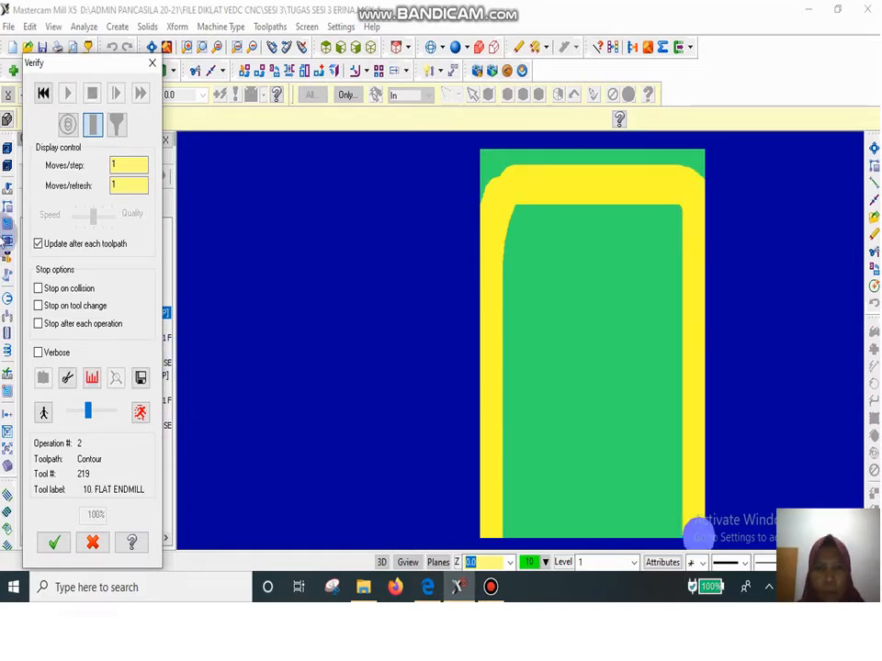
click(152, 64)
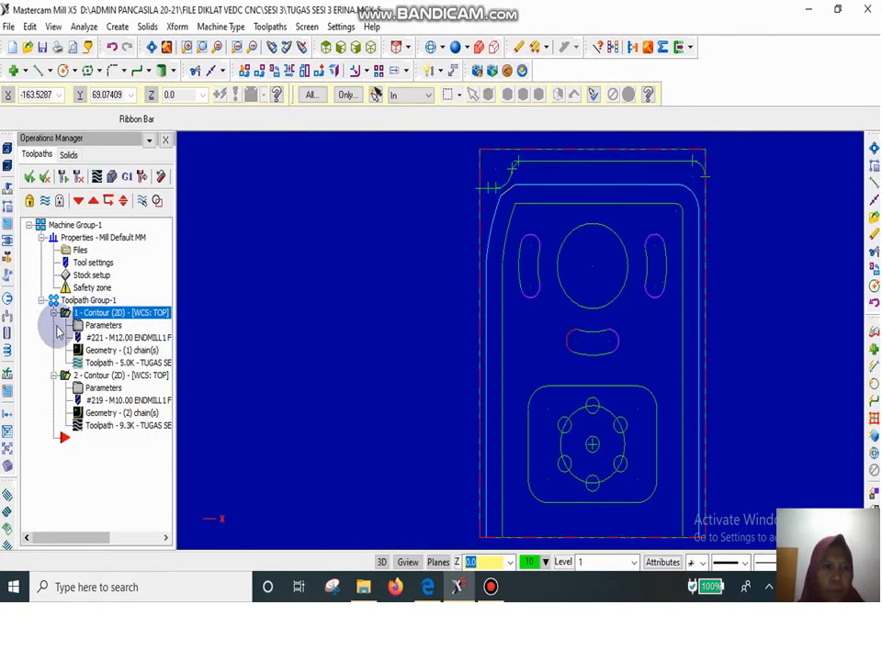
Step: Verify both contour operations together on the stock, and close the verification
click(113, 177)
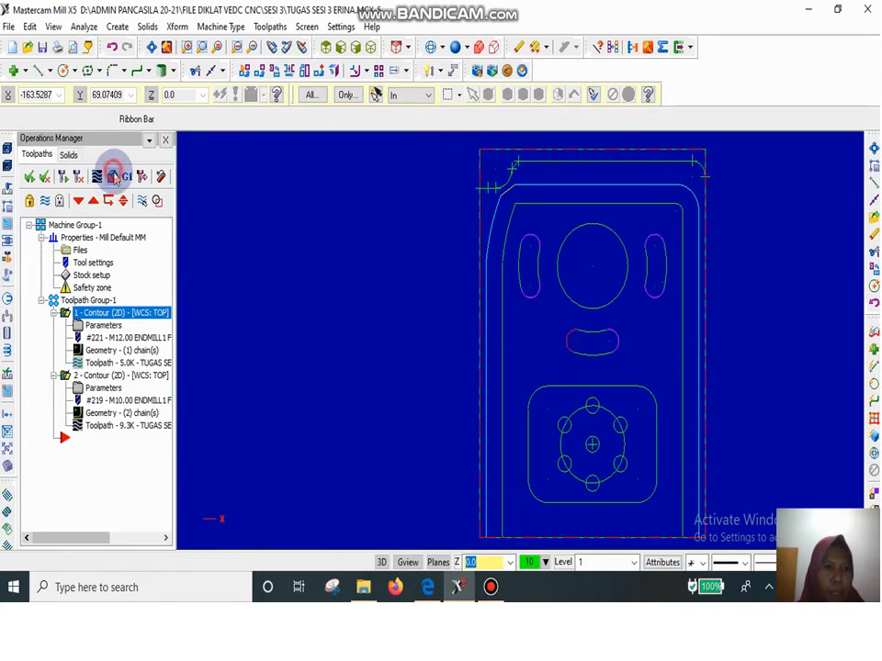
click(66, 93)
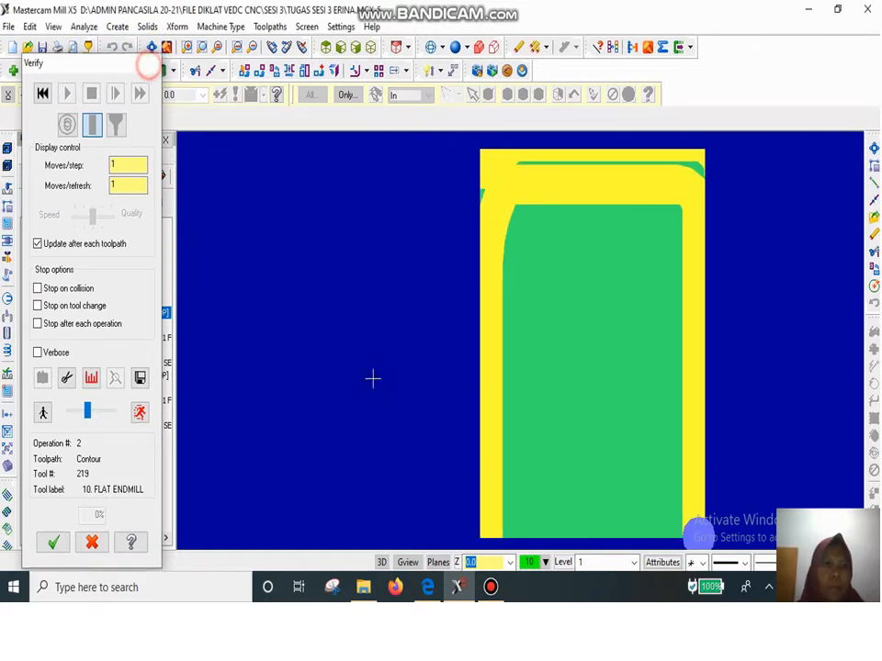
click(151, 63)
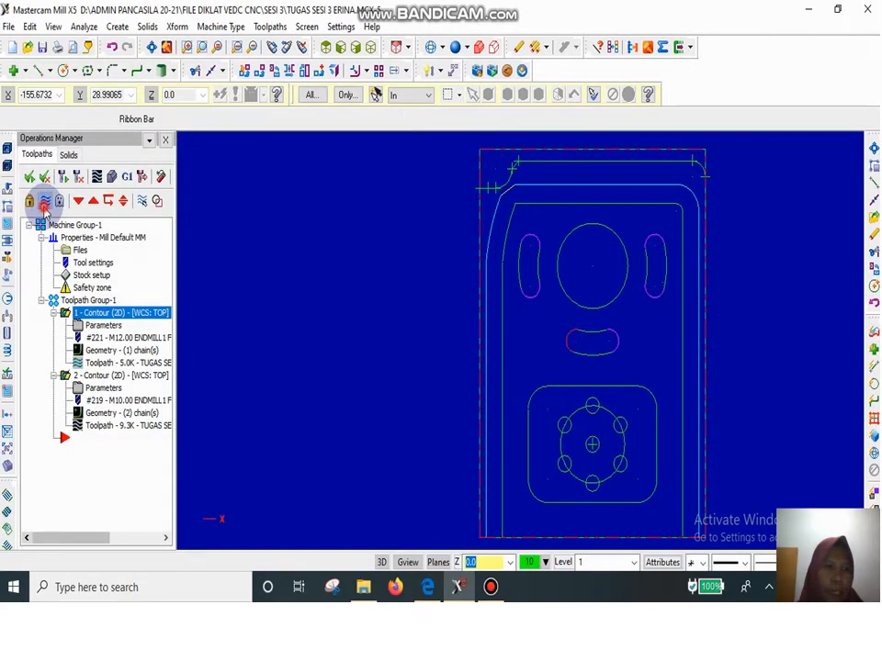
Step: Hide the toolpath display of both contour operations
click(44, 202)
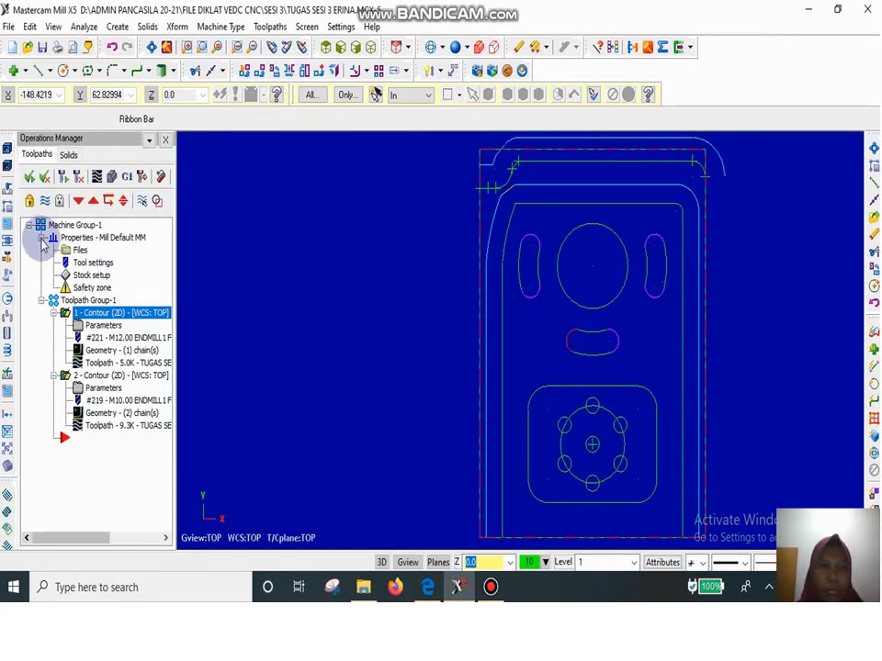
click(44, 201)
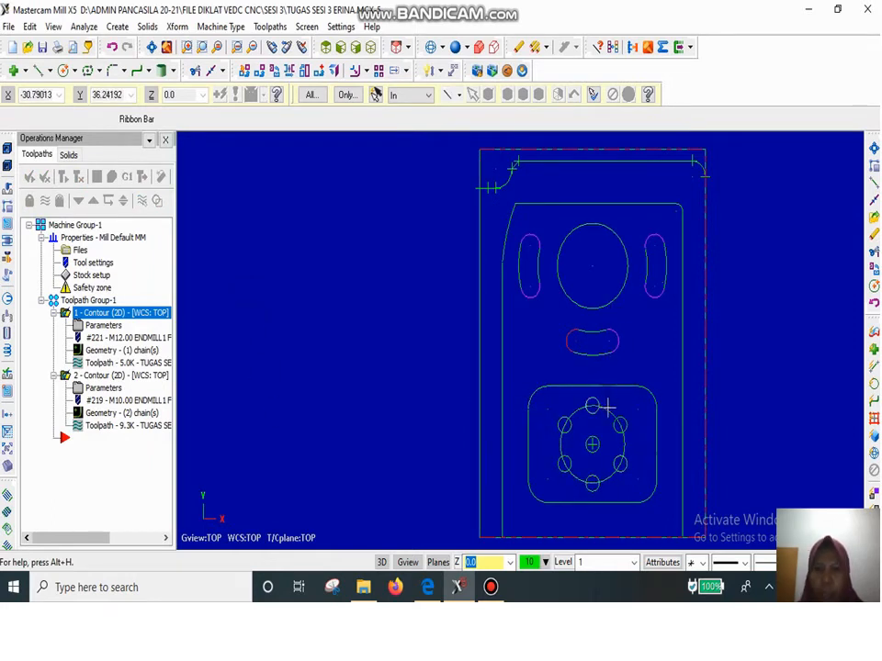
Step: Start a Pocket toolpath on the rounded rectangle around the bolt-hole circle, chaining its full outline
click(269, 27)
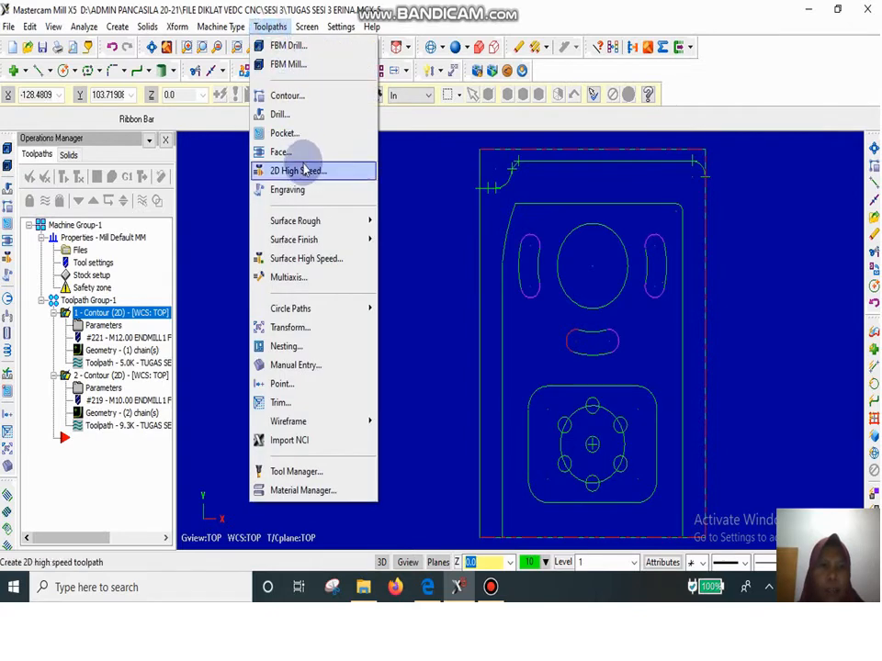
click(292, 133)
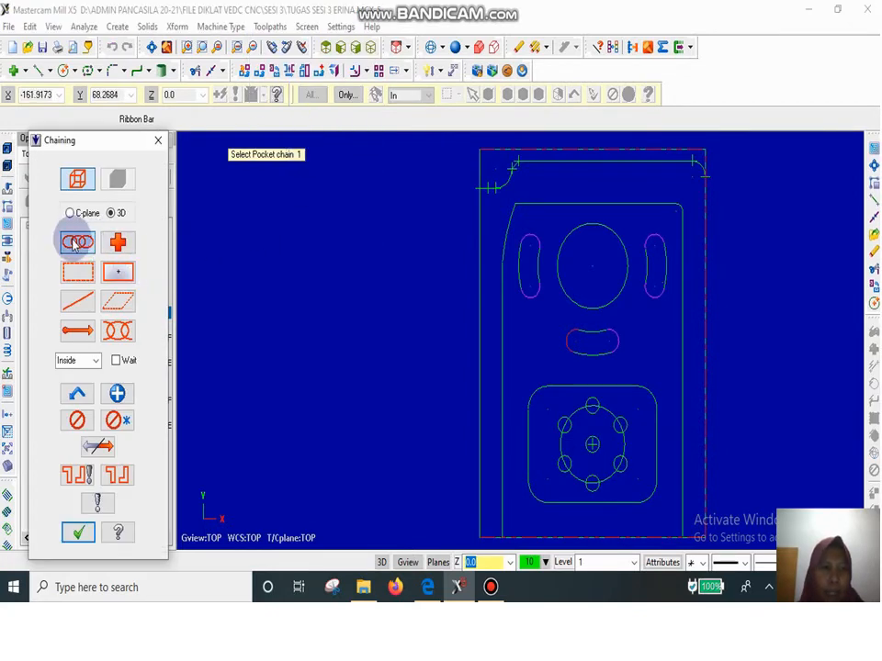
click(73, 243)
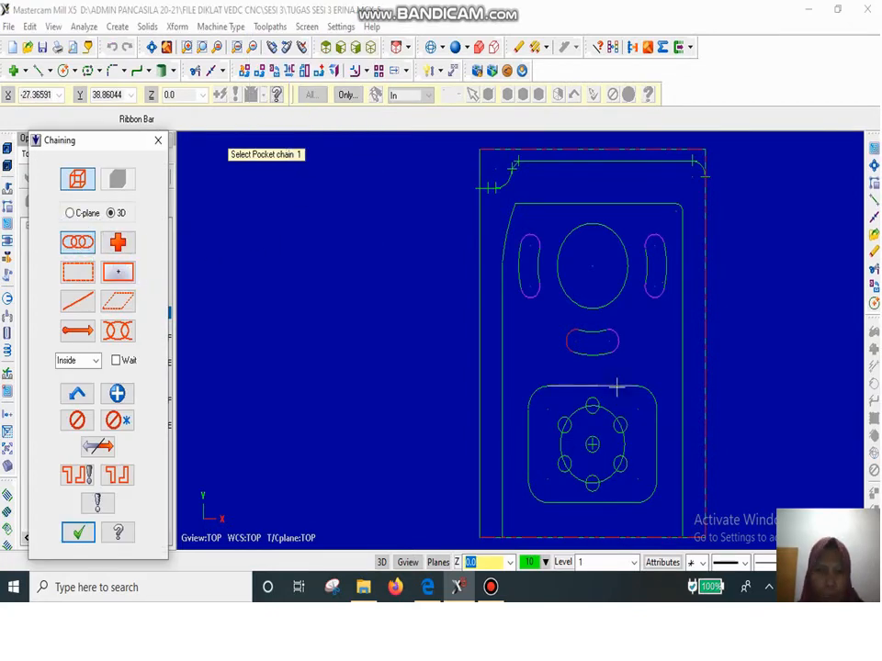
click(616, 387)
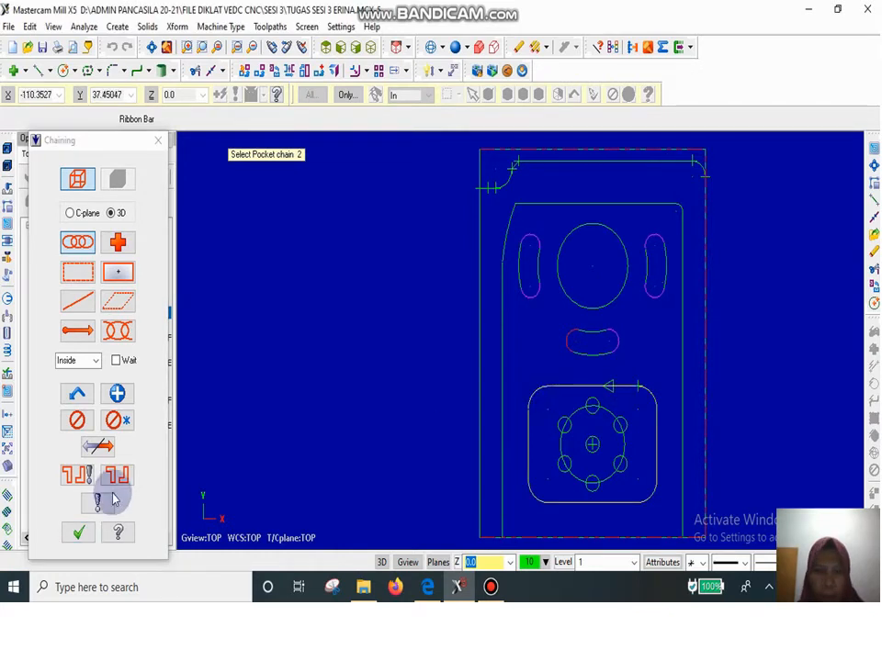
click(81, 535)
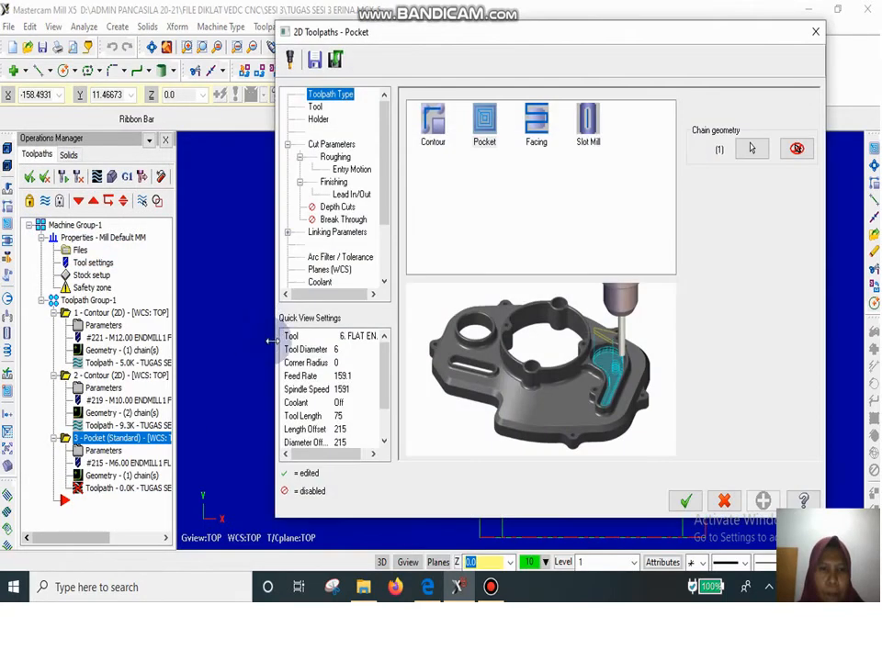
click(484, 124)
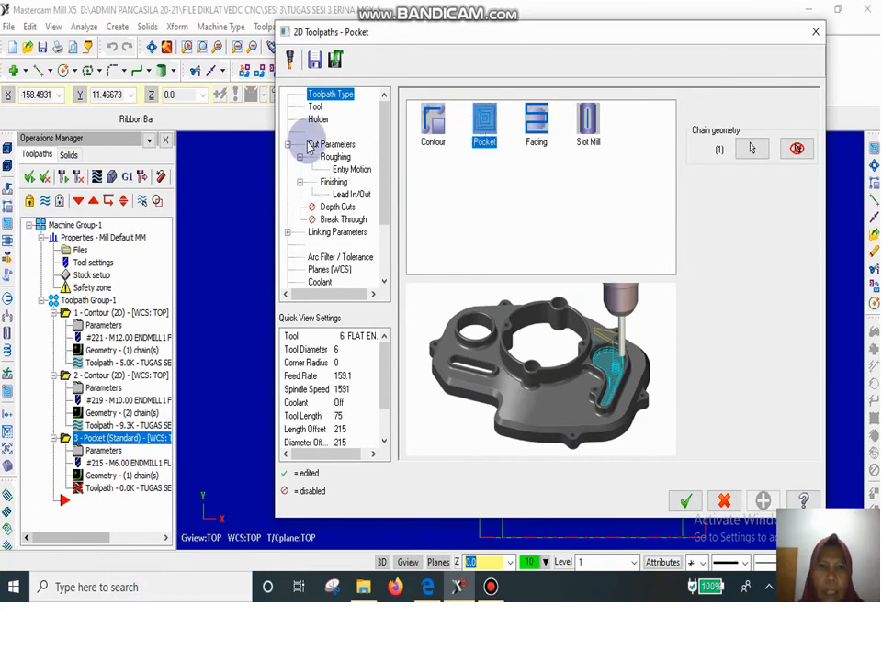
Step: Choose the 6 mm flat endmill, tool 215, and set the pocket's roughing method to True Spiral
click(315, 106)
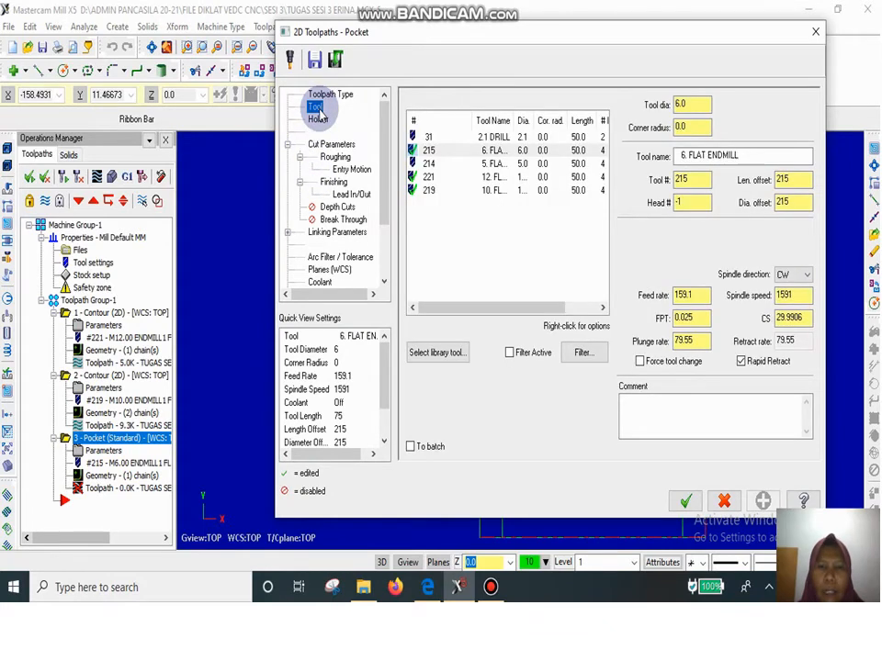
click(484, 152)
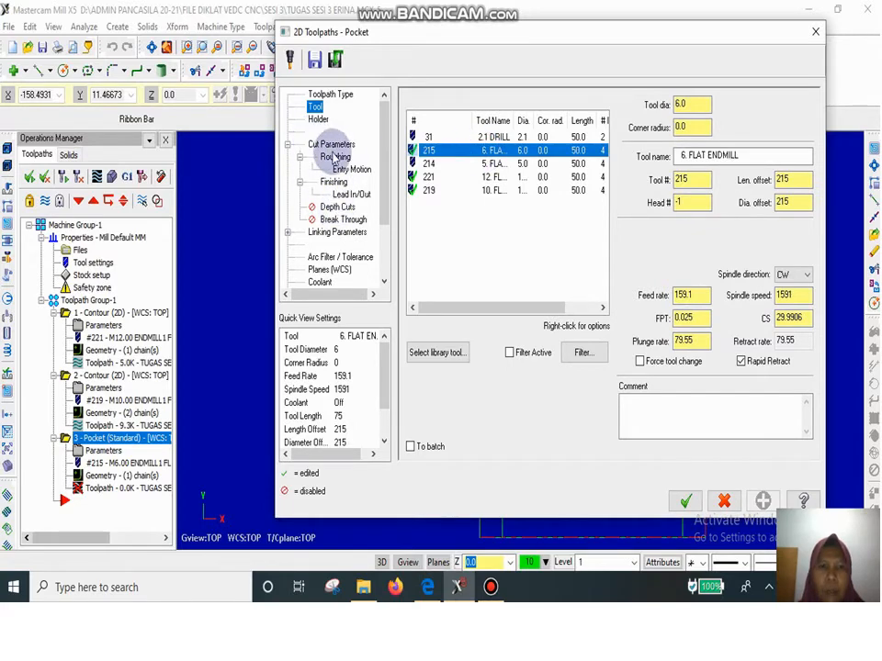
click(330, 146)
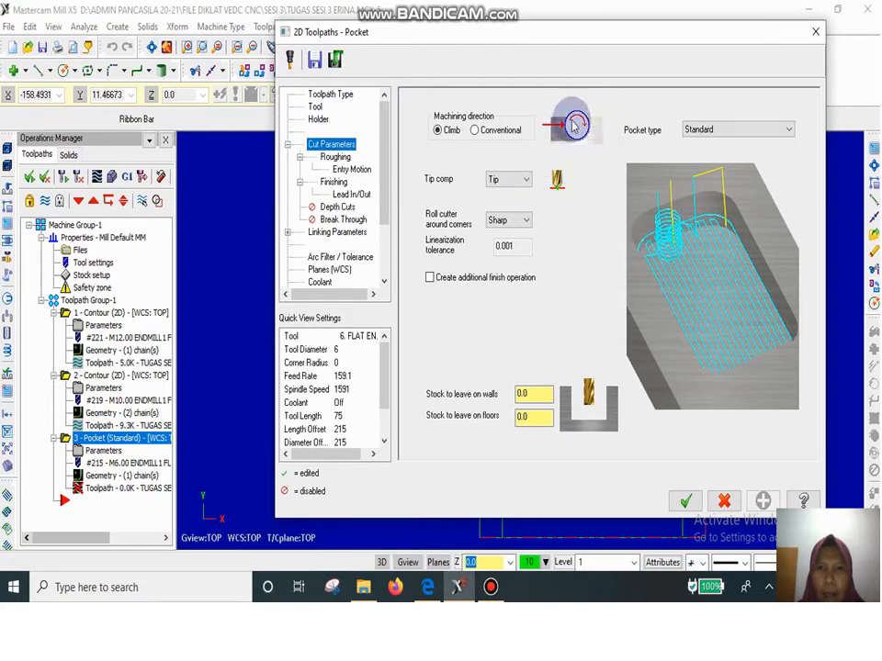
click(336, 157)
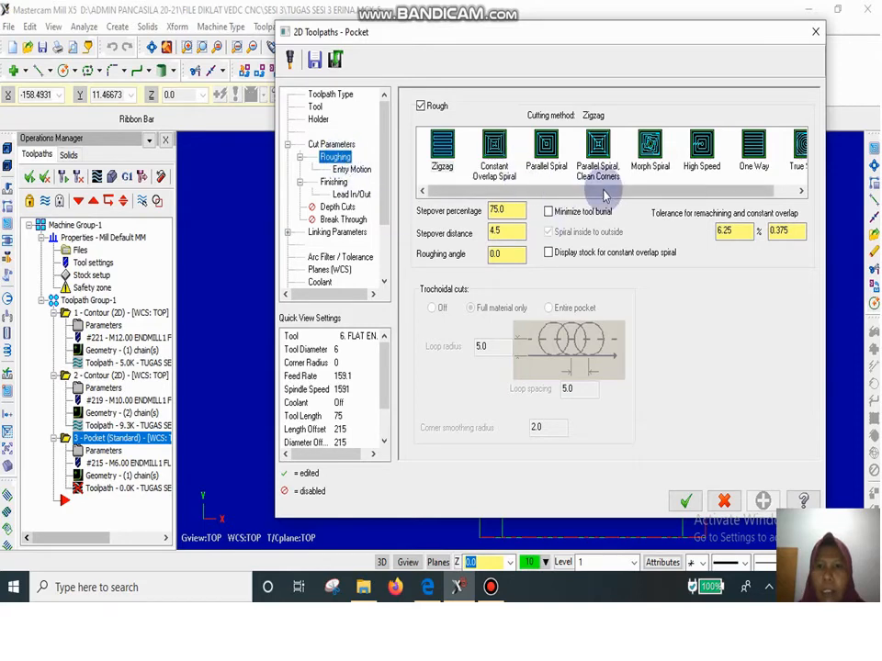
click(800, 191)
click(783, 143)
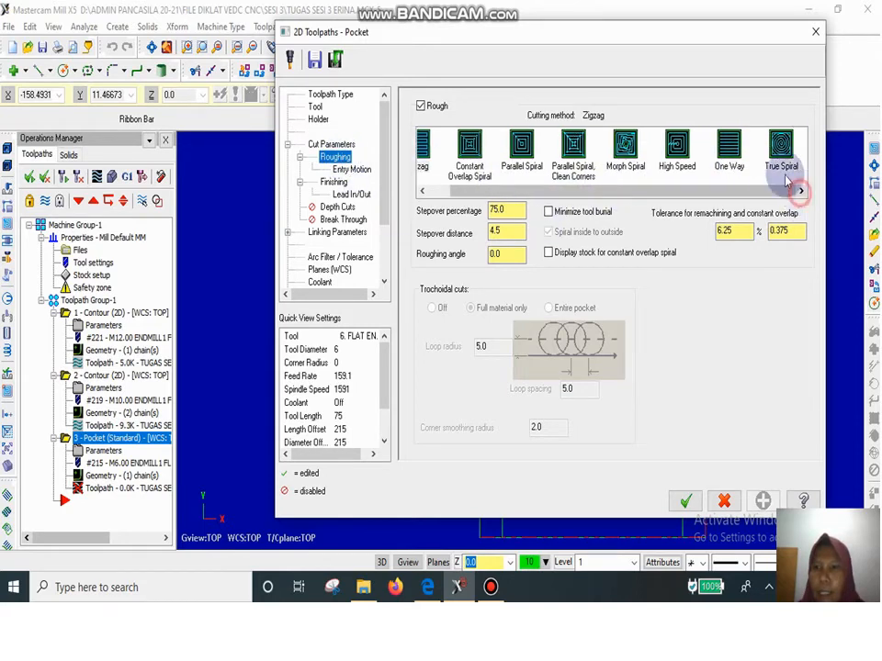
Step: Review the entry, finishing and depth-cut settings, set the incremental depth to -3 mm, and generate the rounded rectangular pocket toolpath
click(341, 173)
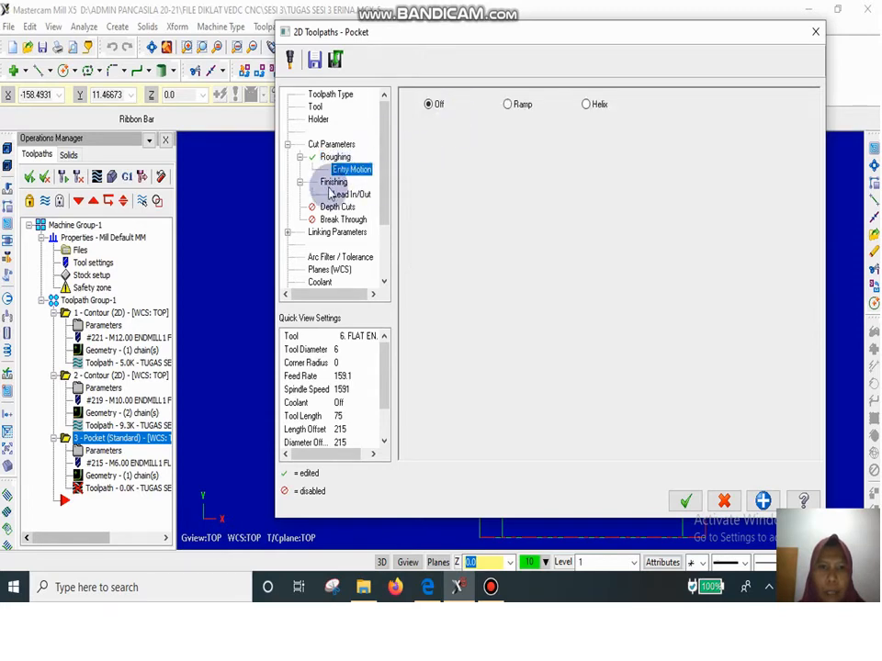
click(336, 181)
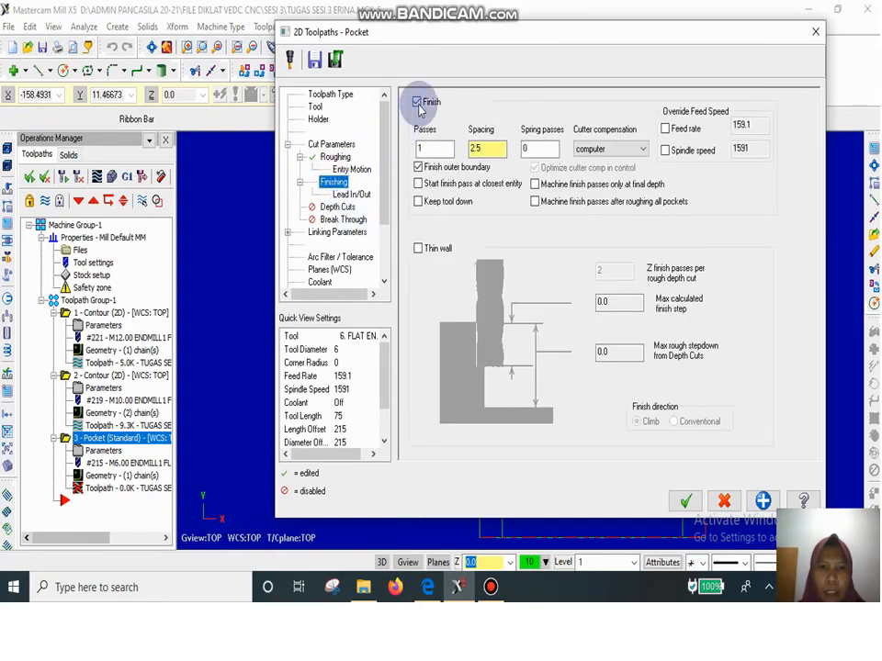
click(338, 208)
click(351, 222)
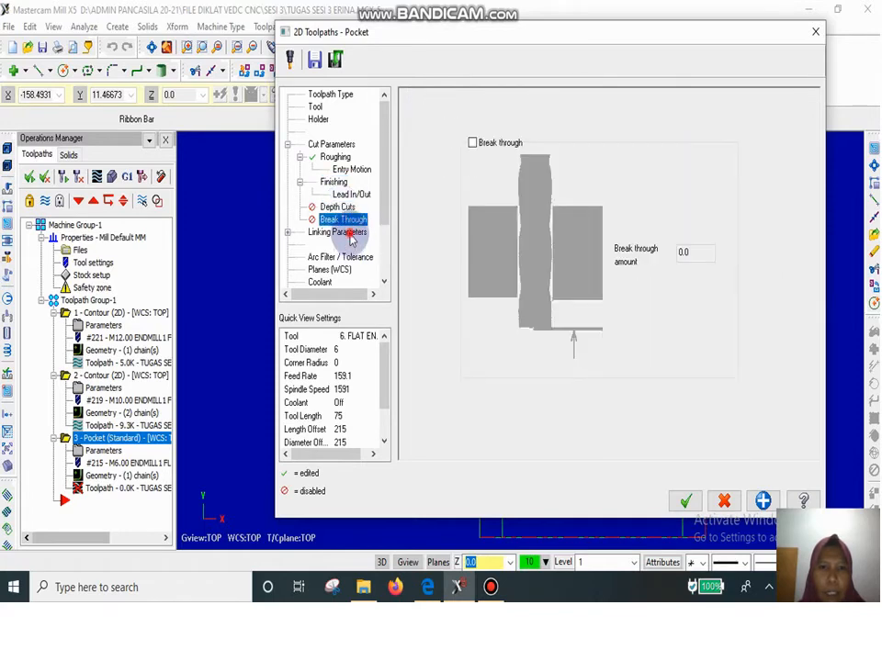
click(348, 234)
double_click(629, 408)
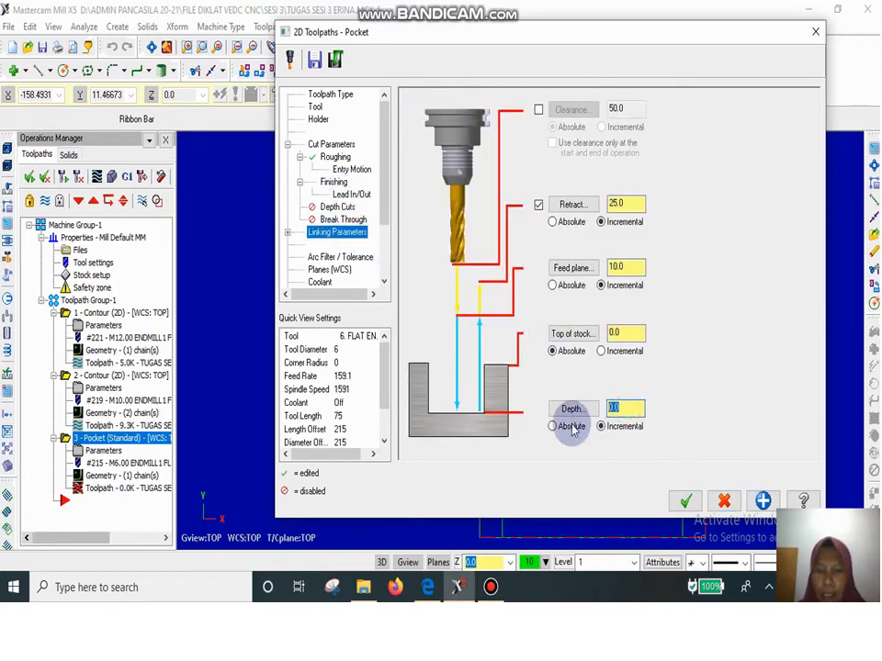
text(-3)
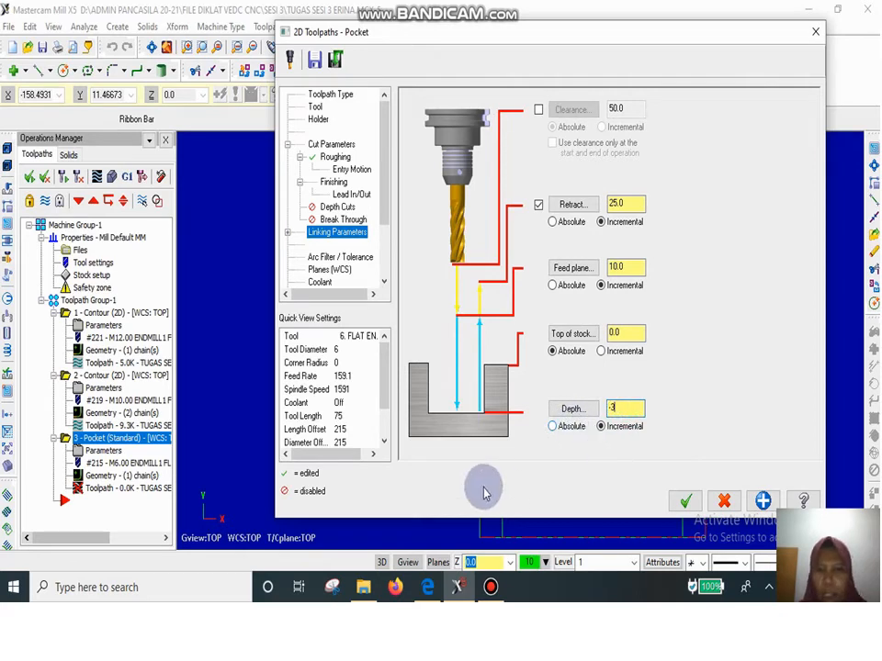
click(685, 501)
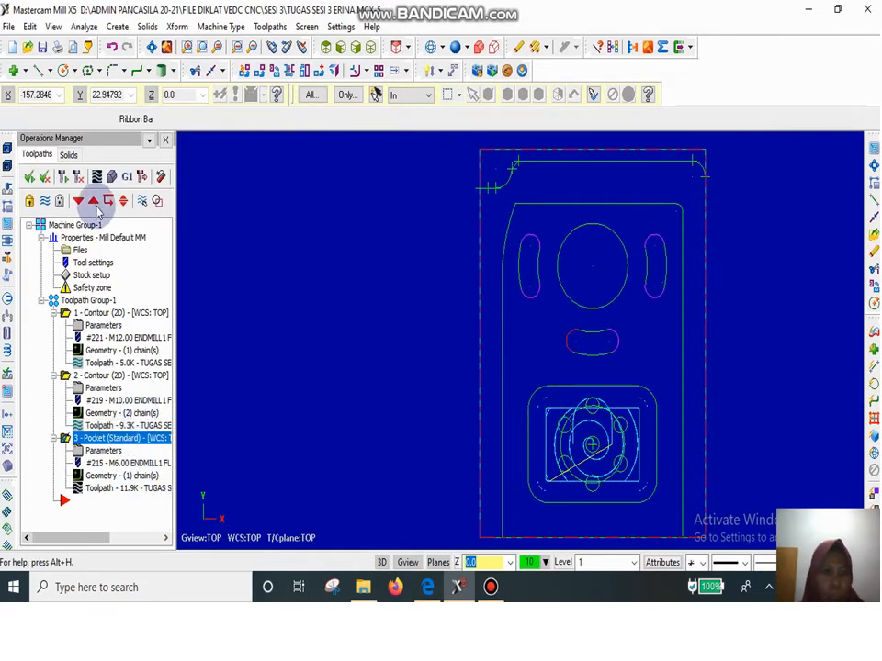
Step: Verify the rounded rectangular pocket on the stock, close the verification, and hide the pocket's toolpath display
click(109, 177)
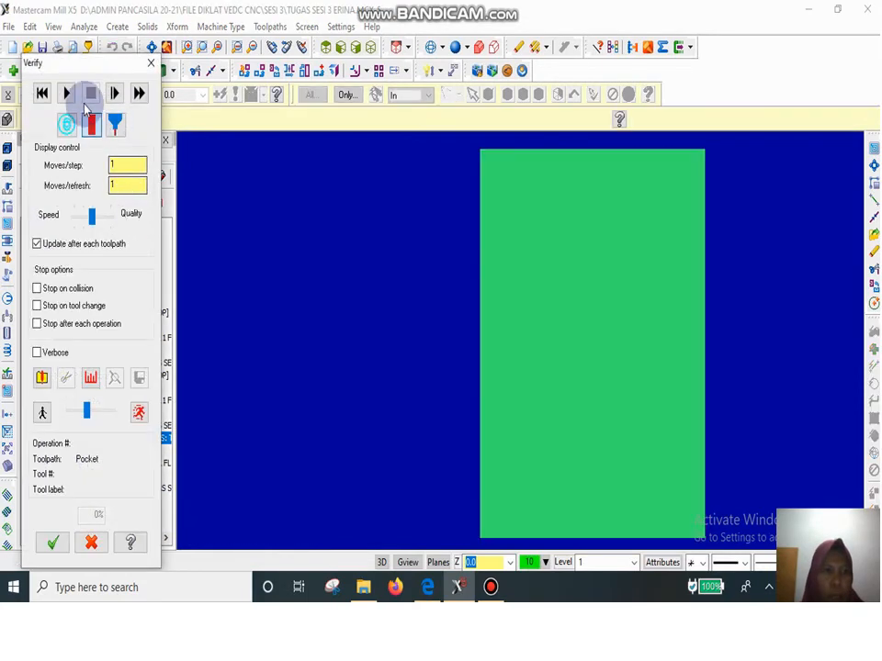
click(69, 94)
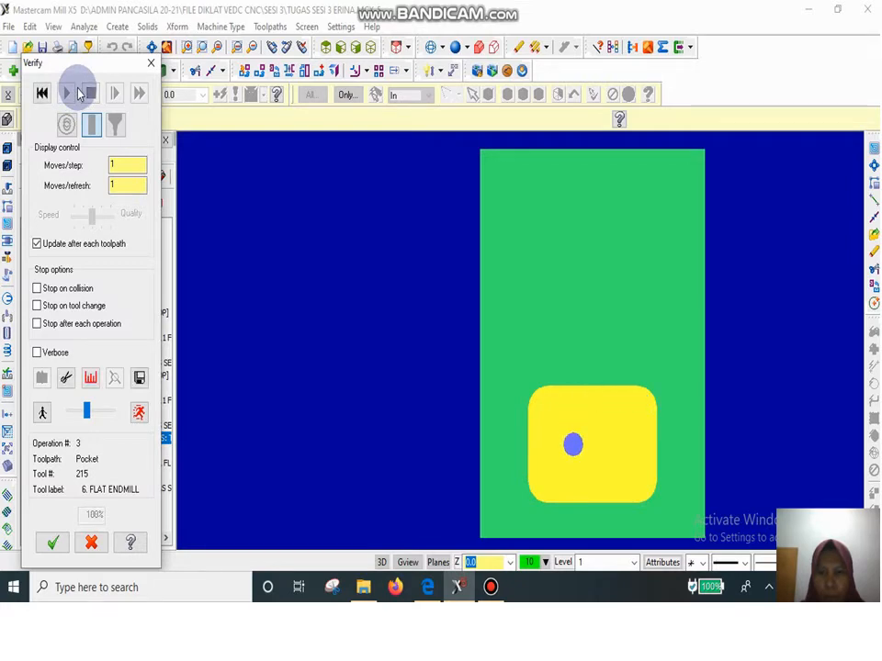
click(150, 70)
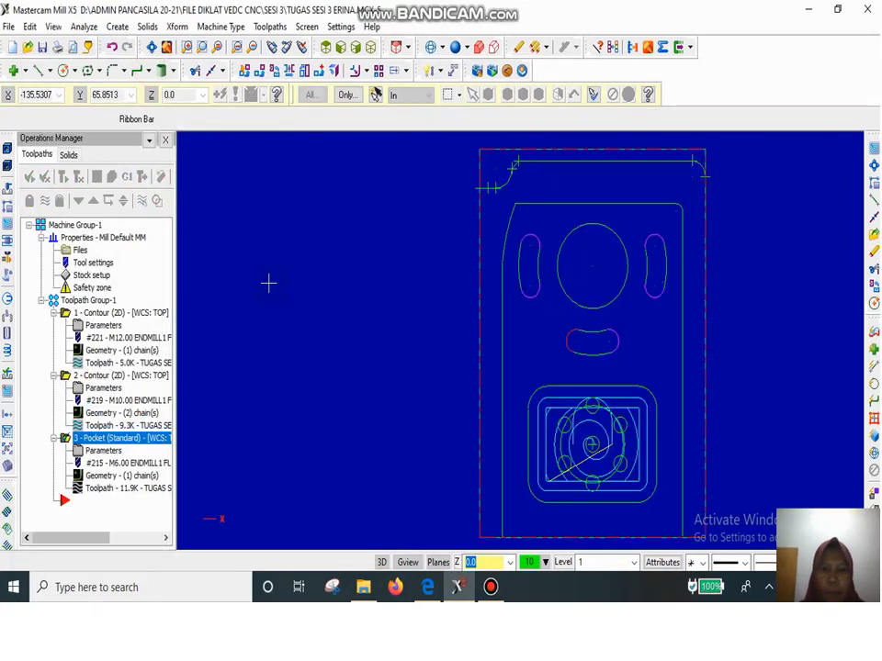
click(45, 201)
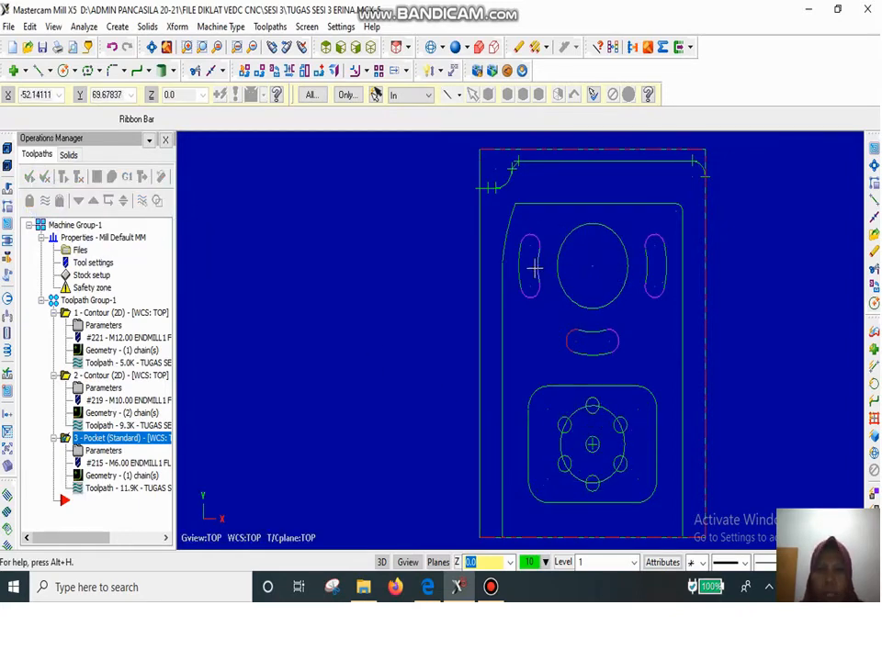
Step: Start another Pocket toolpath with the large circle between the two vertical slots as its chain
click(269, 26)
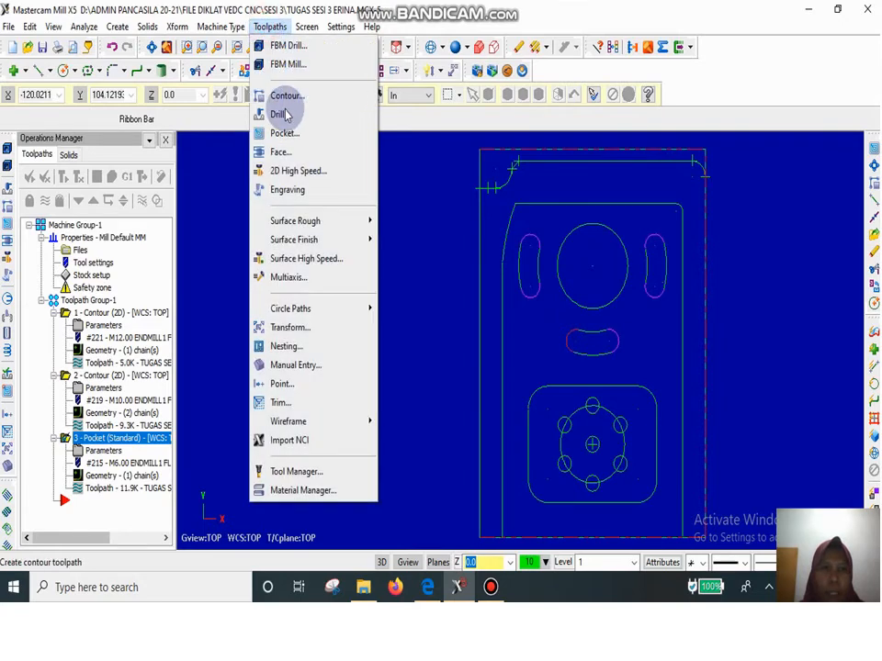
click(286, 133)
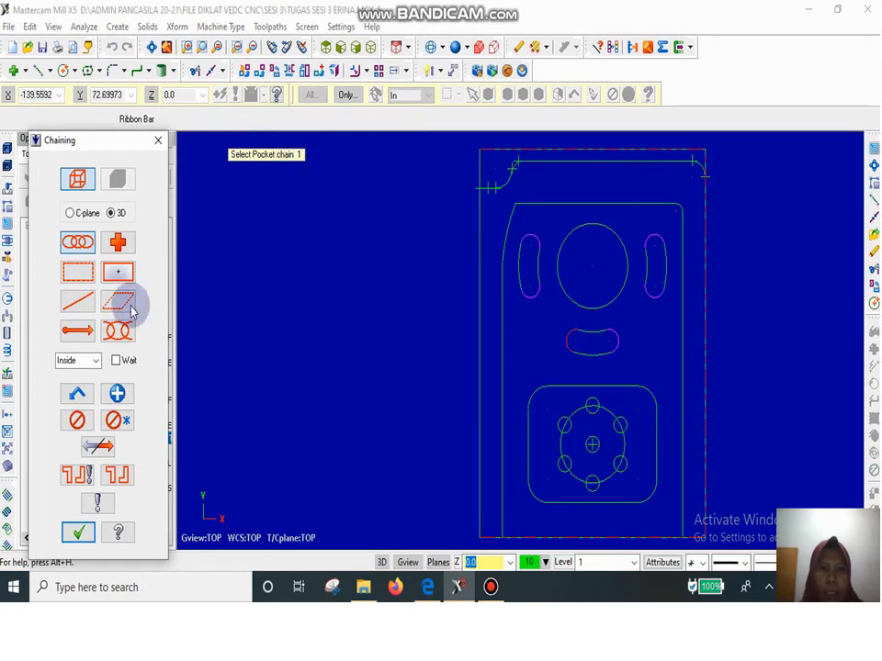
click(597, 227)
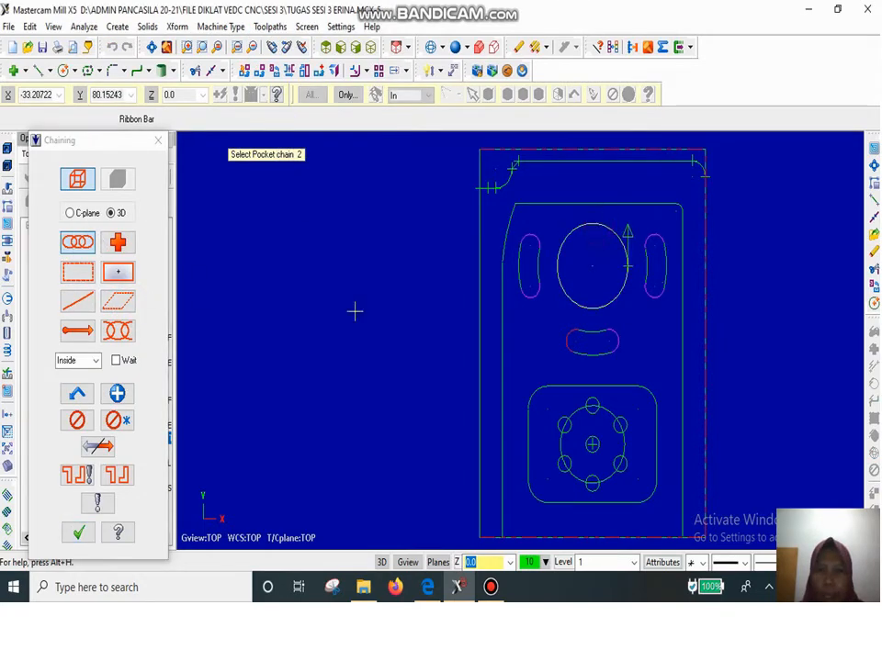
click(78, 532)
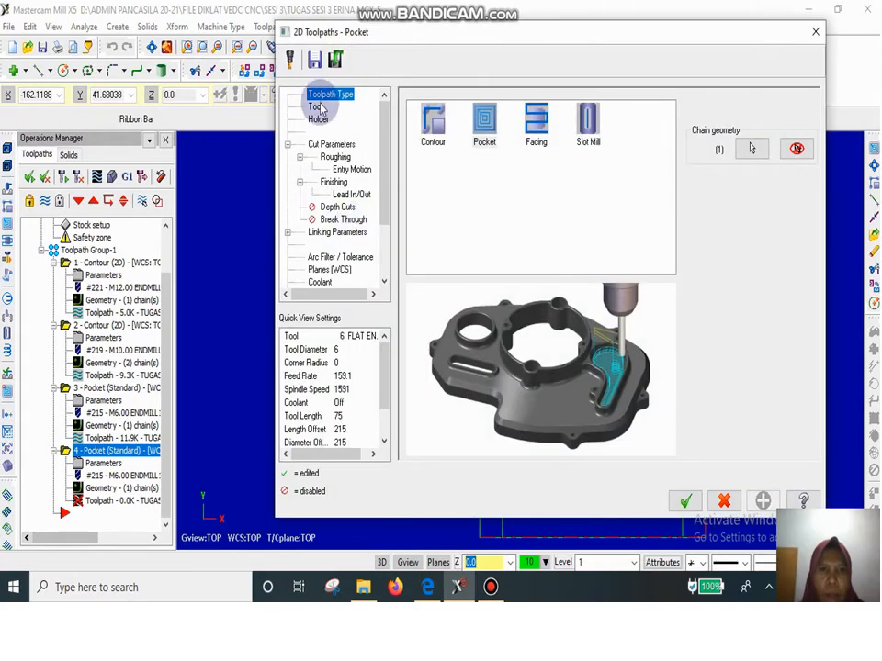
Step: Choose the 6 mm flat endmill, tool 215, keep the incremental depth of -3 mm, and generate the circular pocket toolpath
click(317, 107)
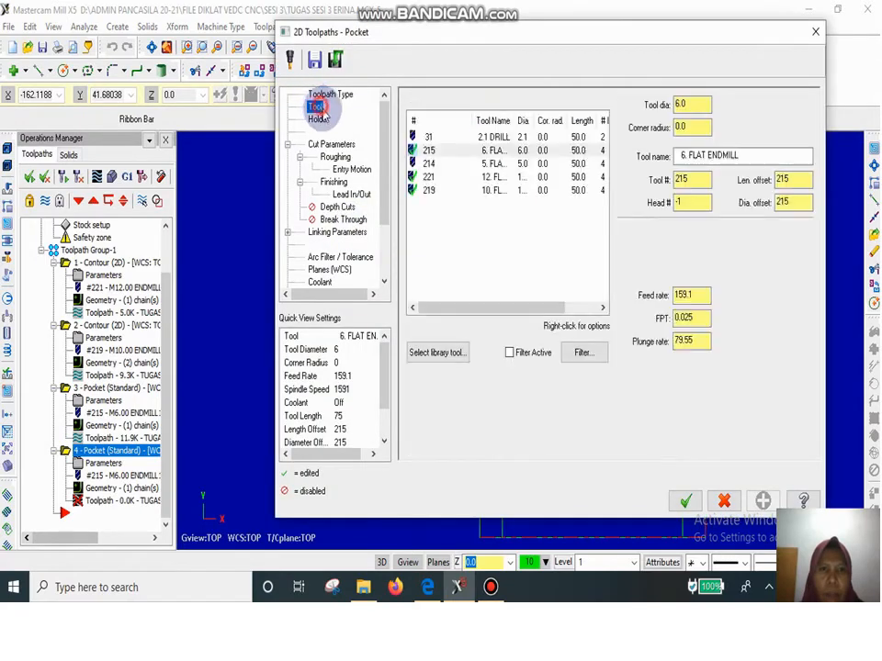
click(493, 150)
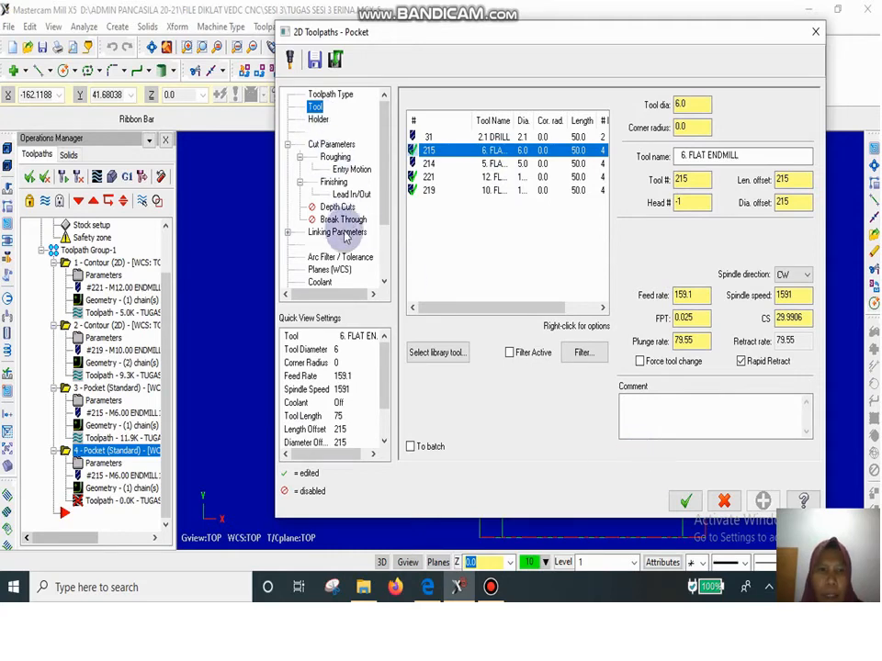
click(327, 145)
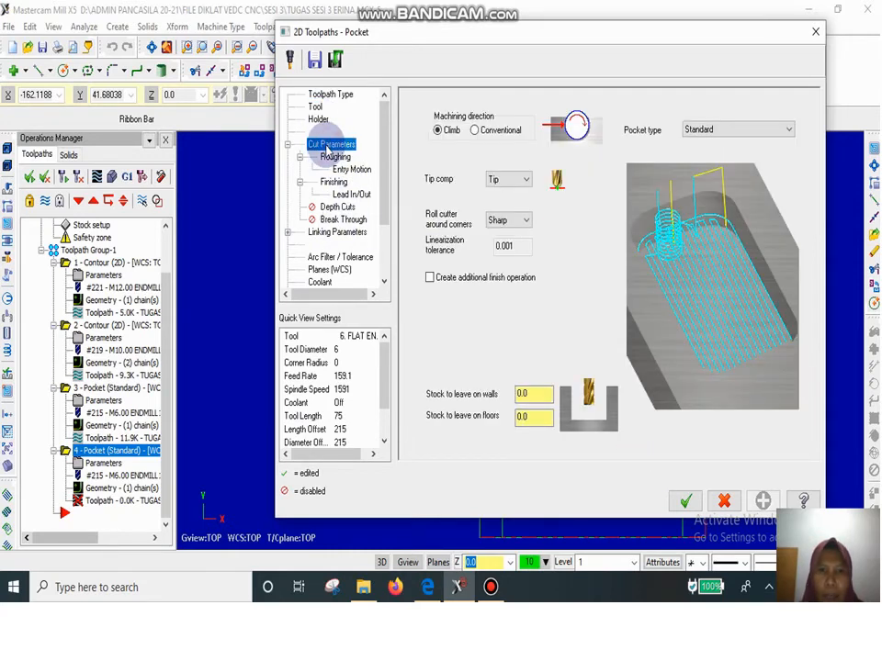
click(337, 232)
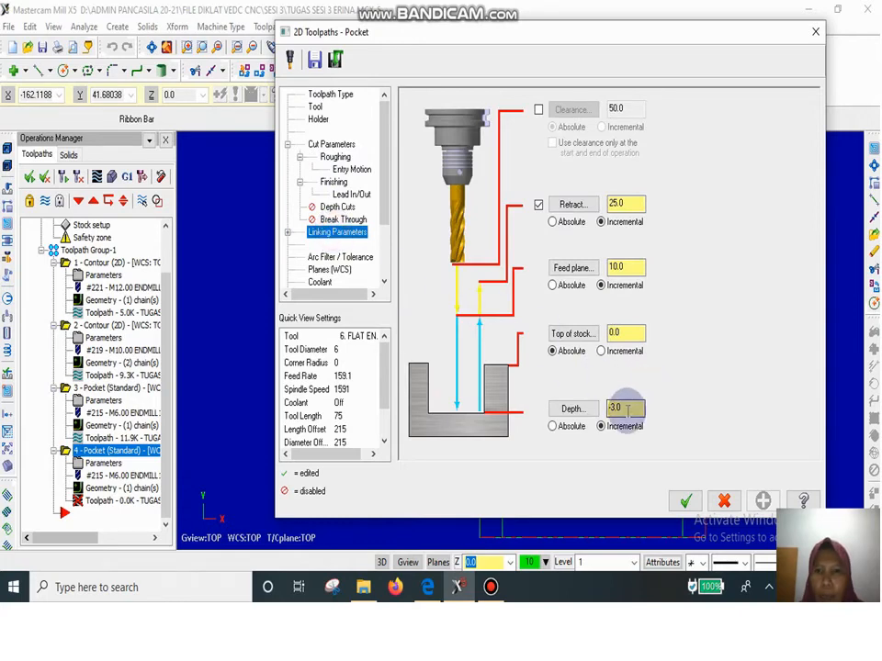
click(685, 500)
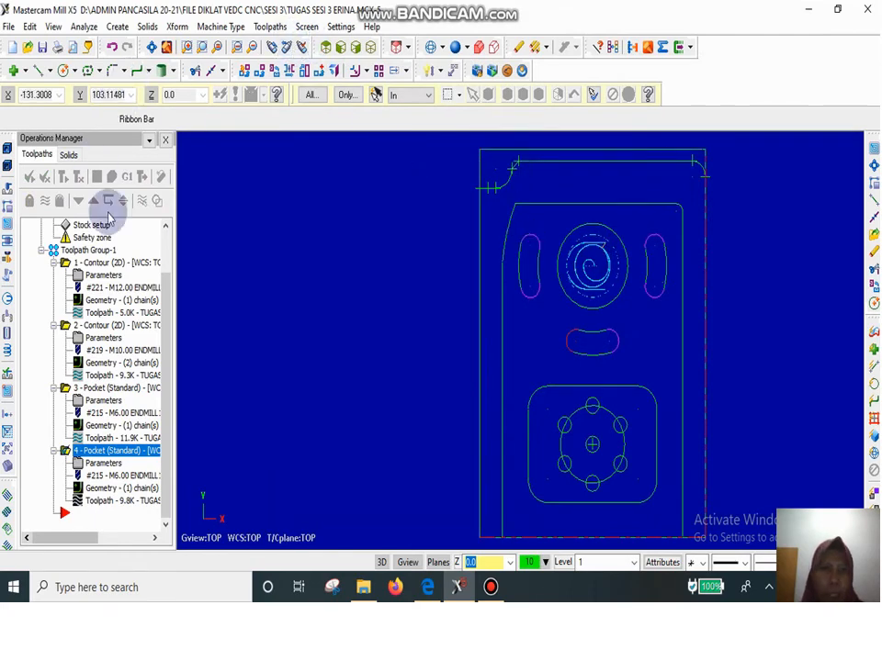
Step: Verify the circular pocket with a slightly faster simulation speed, close the verification, and hide its toolpath display
click(157, 202)
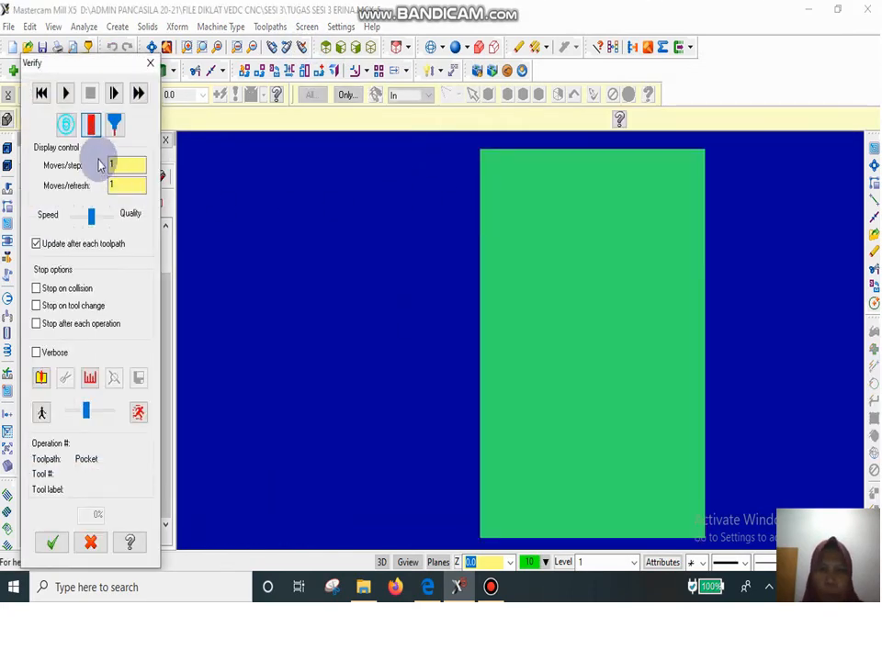
click(67, 94)
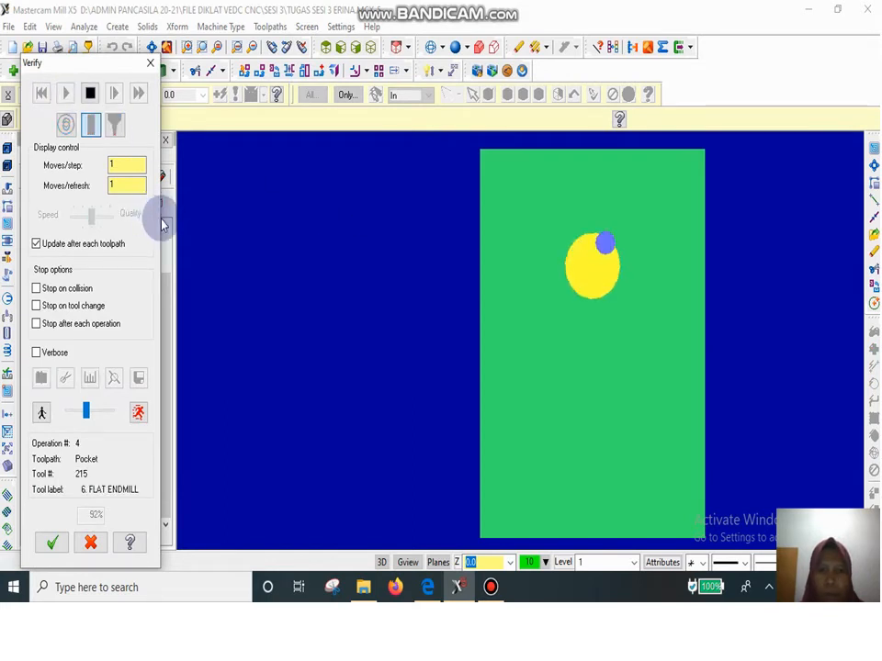
drag(86, 412, 94, 411)
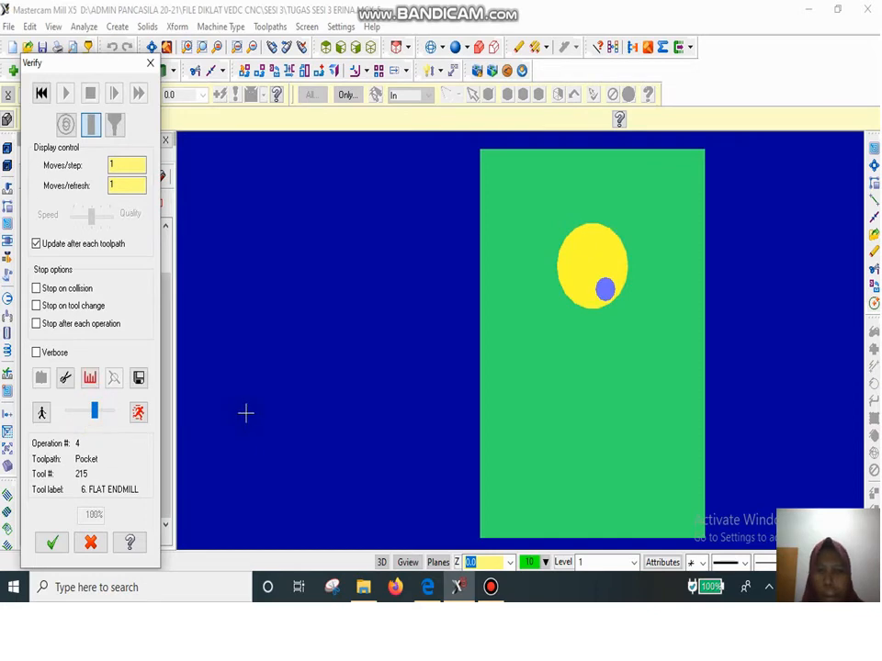
click(151, 63)
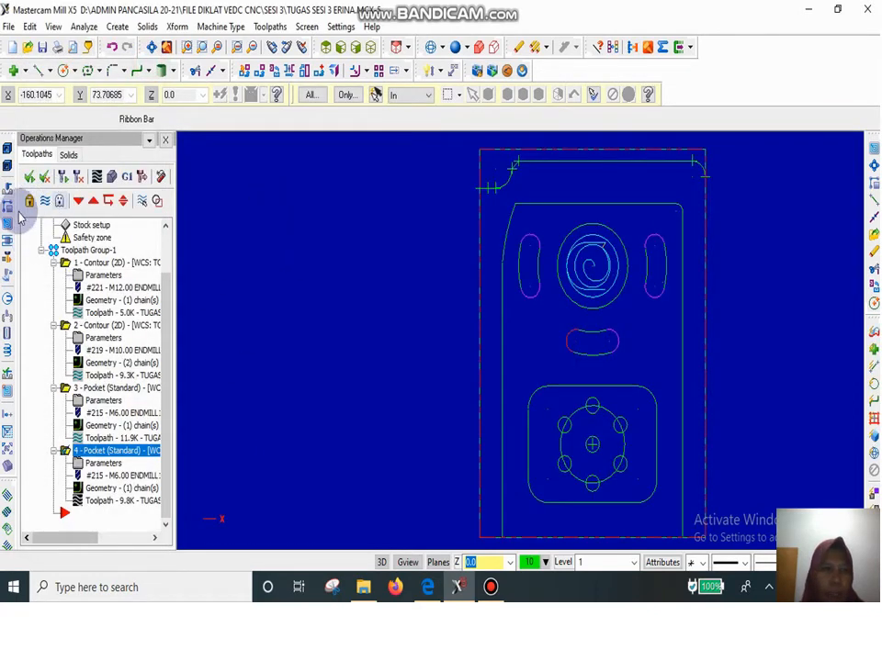
click(42, 202)
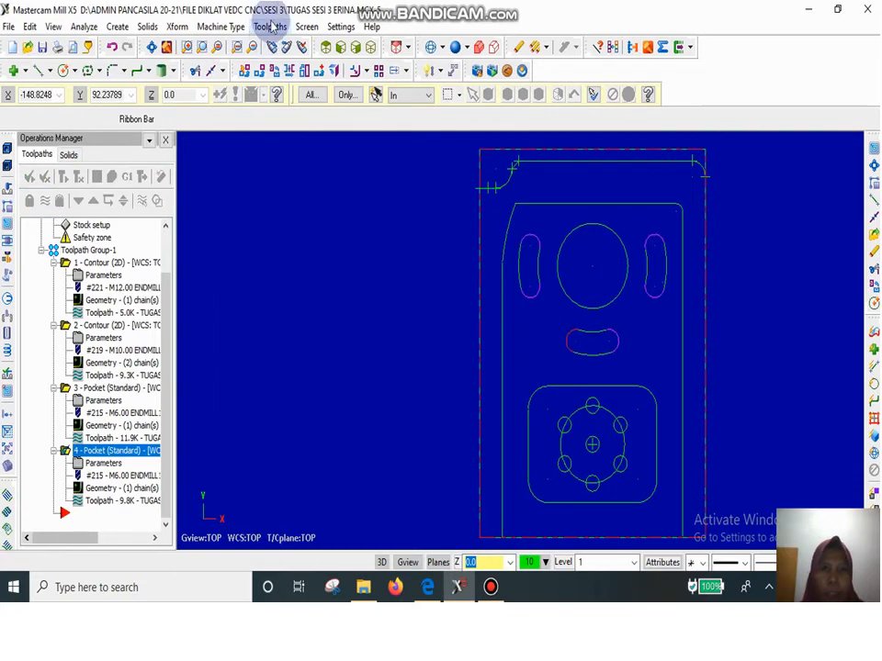
Step: Start a Contour toolpath and chain the two vertical slots beside the large circle and the horizontal slot below it
click(274, 25)
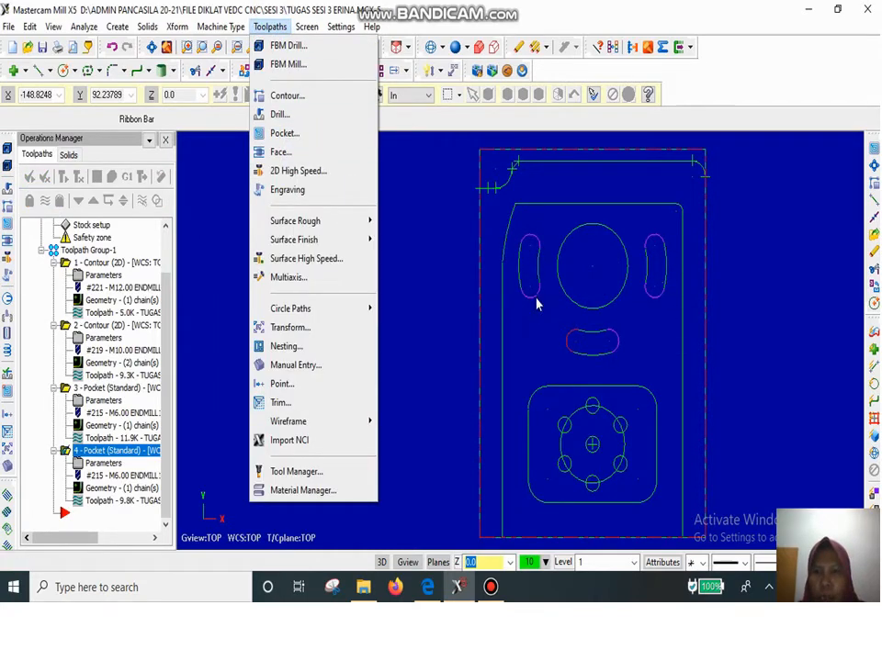
click(286, 96)
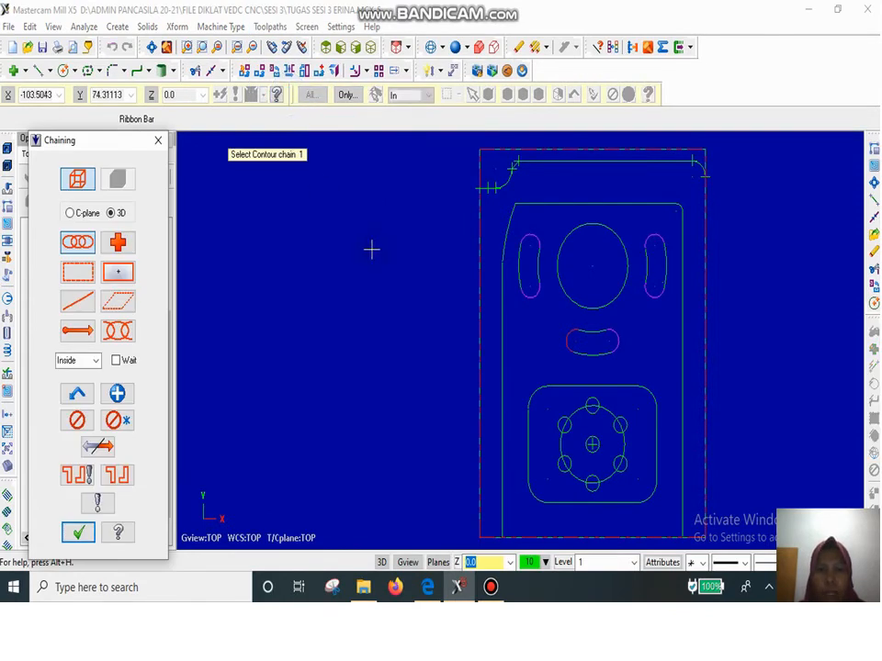
click(77, 243)
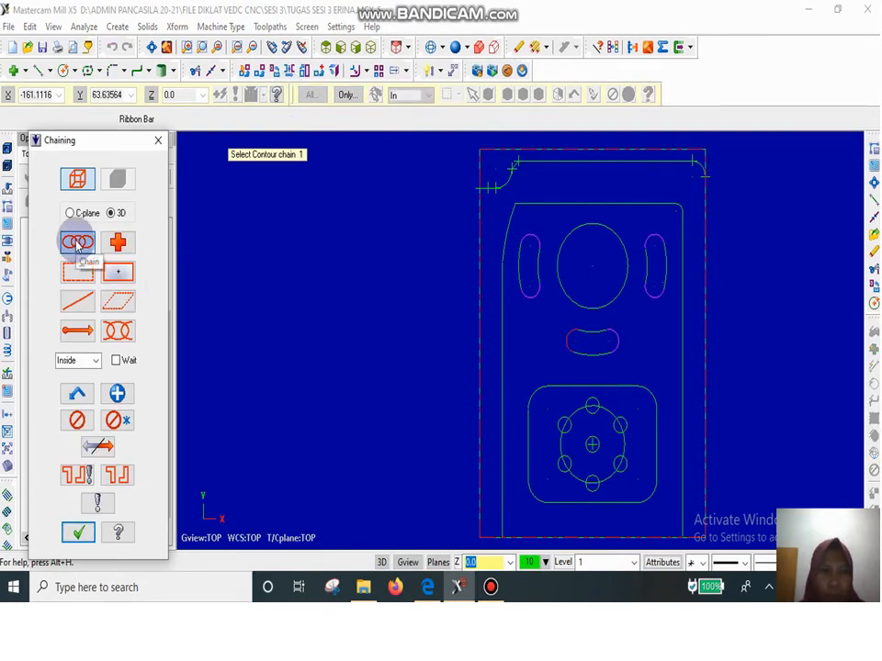
scroll(540, 281, up, 3)
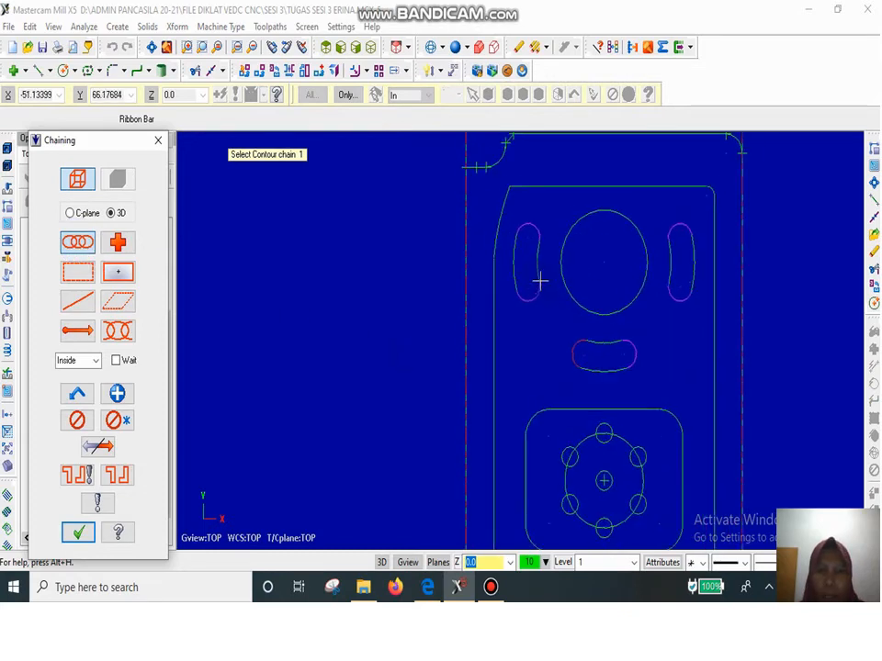
scroll(540, 281, up, 1)
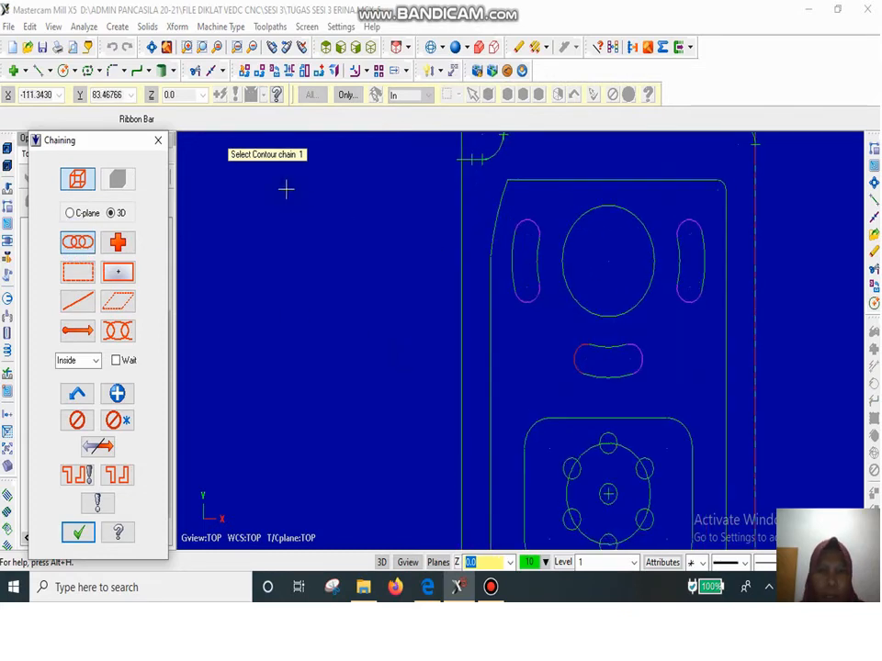
click(528, 288)
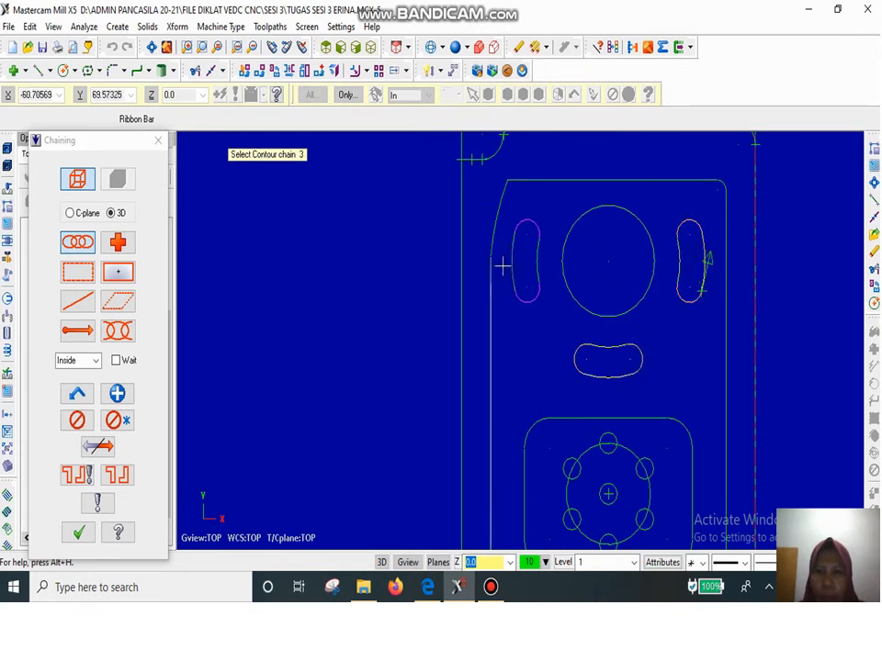
click(117, 393)
click(603, 345)
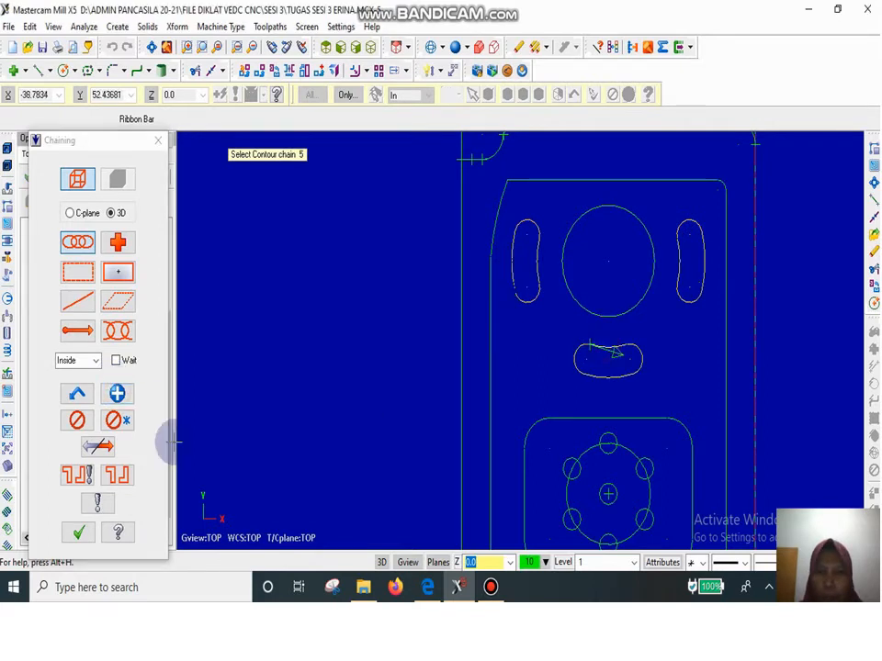
click(701, 269)
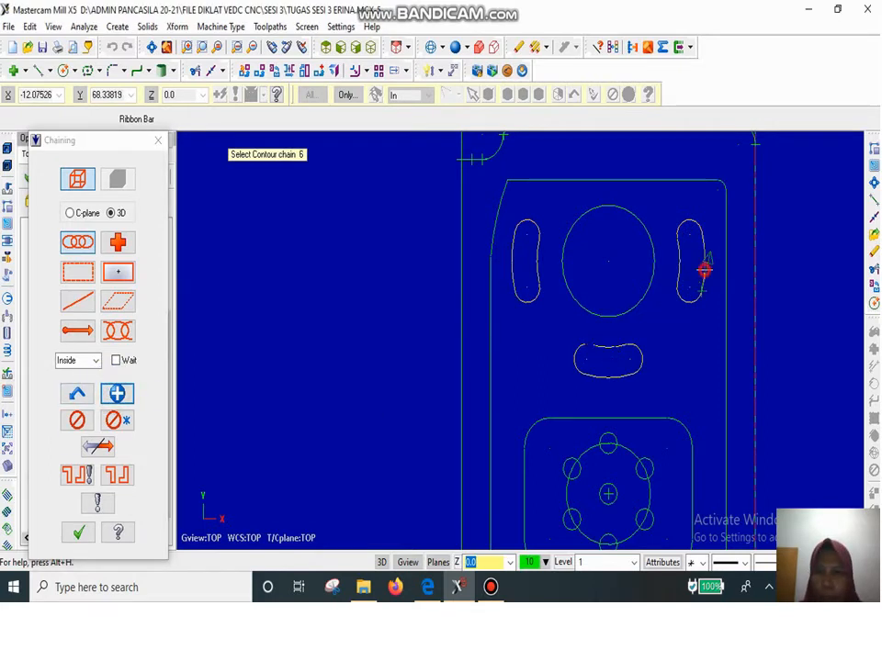
click(80, 533)
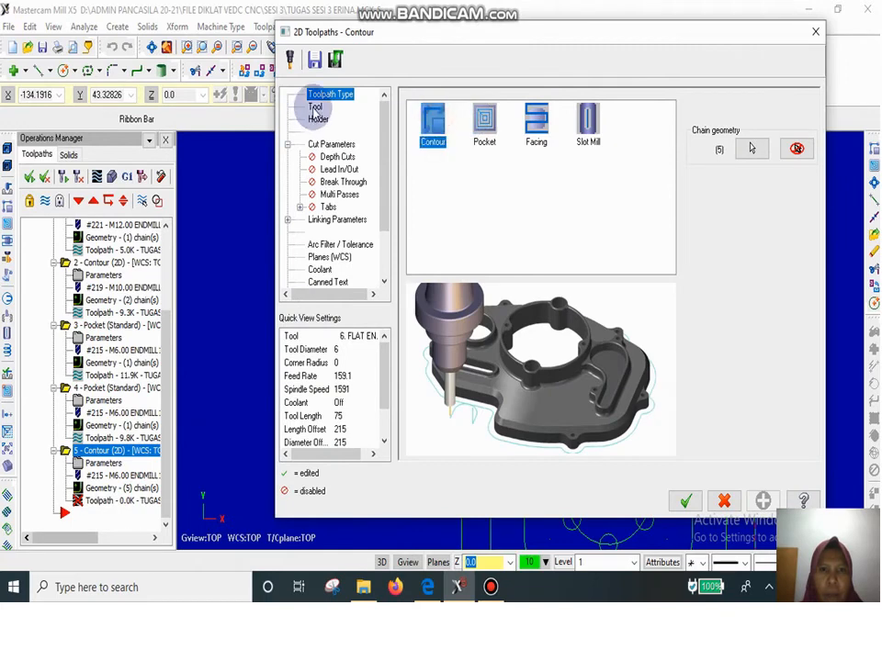
Step: Choose the 6 mm flat endmill, tool 215, for the slot contour toolpath
click(314, 107)
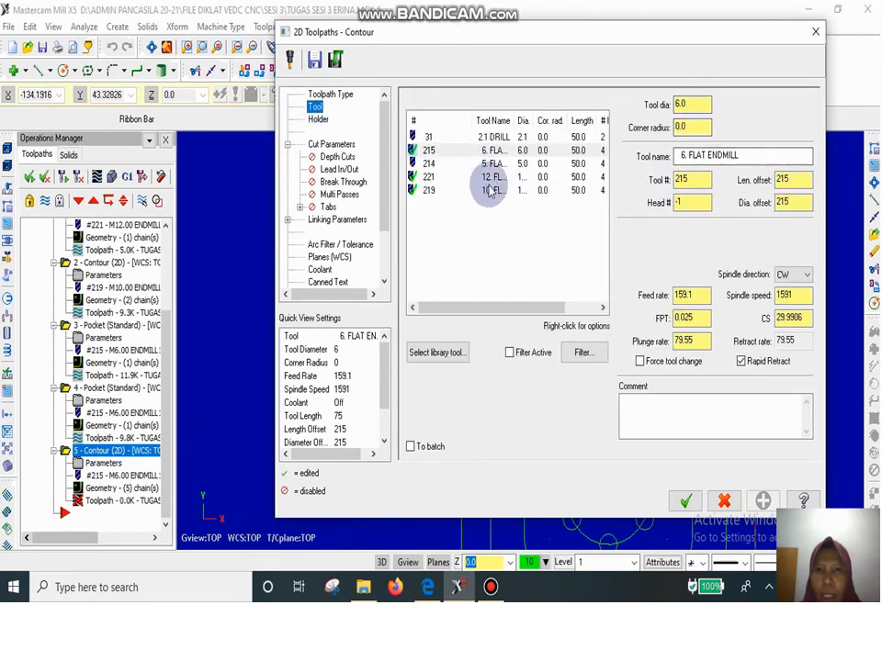
click(494, 153)
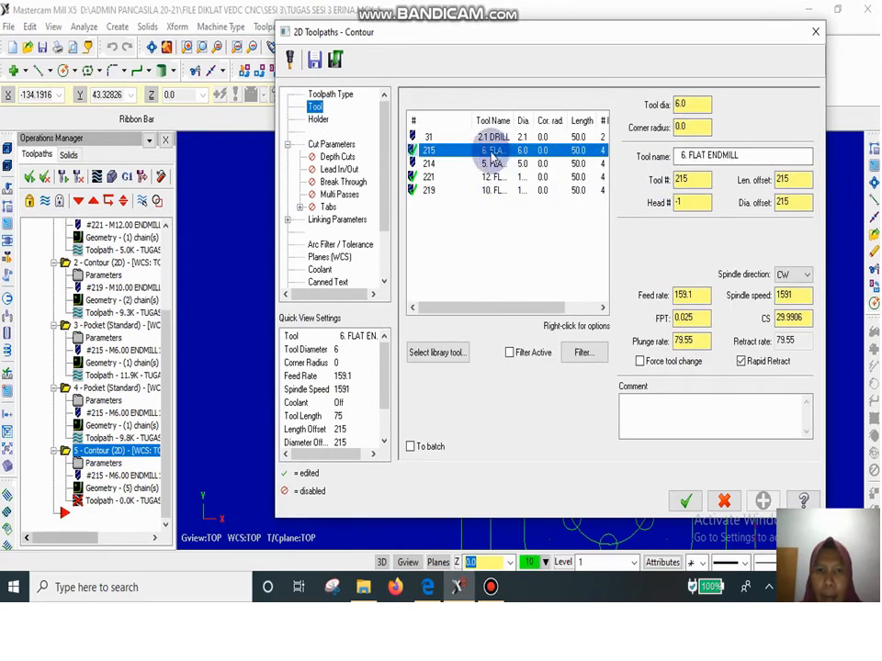
click(318, 119)
Step: Set the cutter compensation type of the slot contour to Off in the cut parameters
click(333, 145)
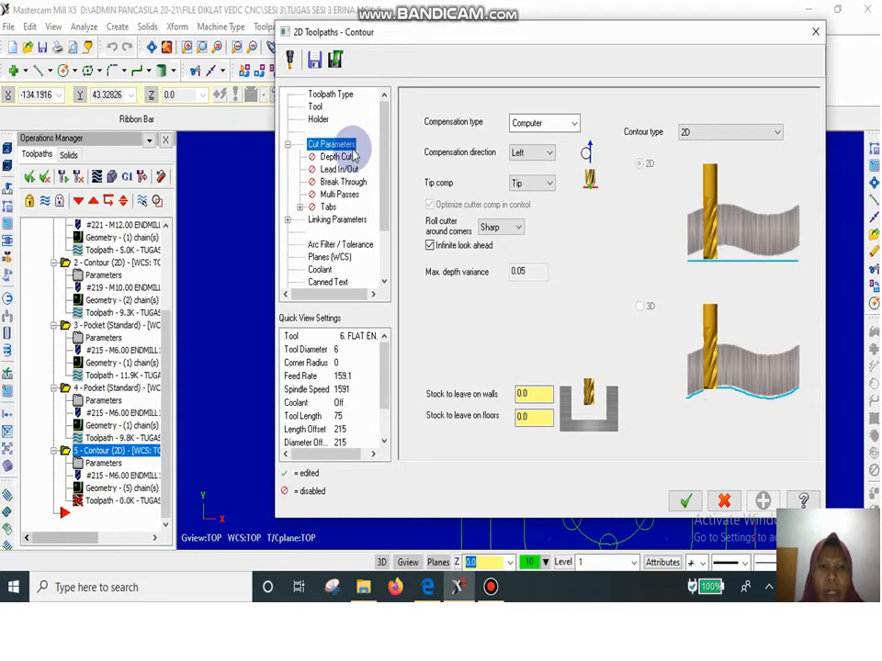
click(573, 124)
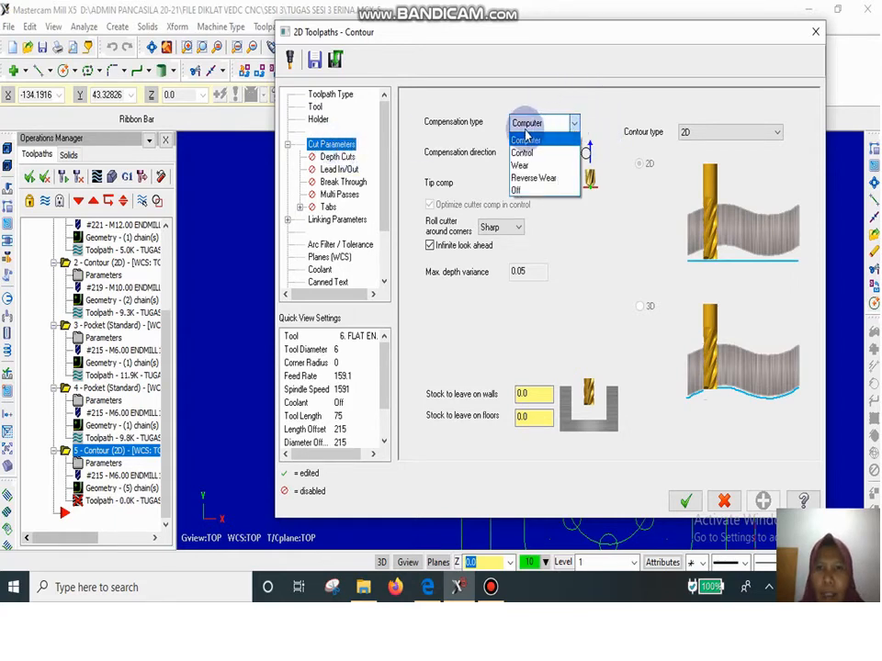
click(528, 190)
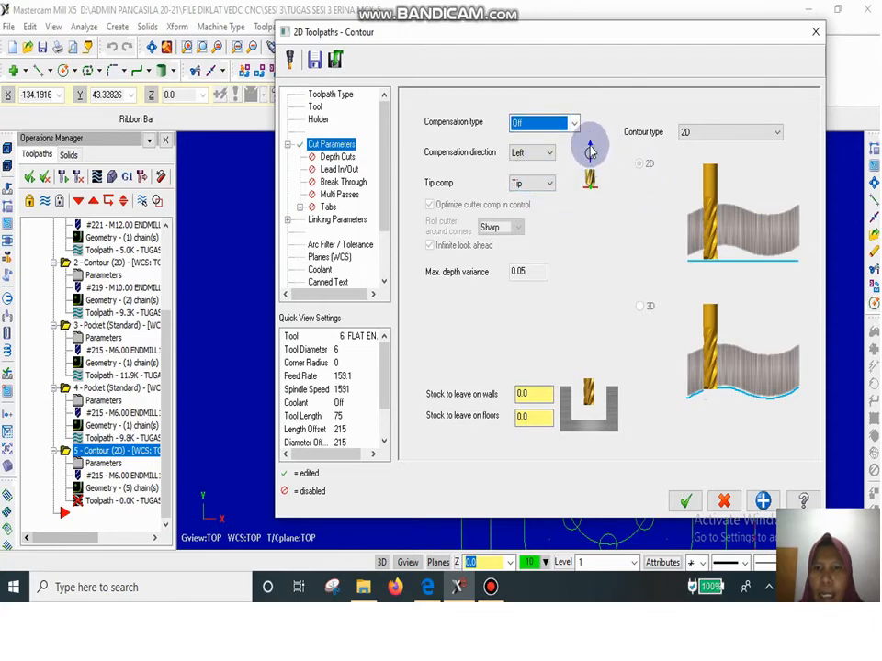
click(572, 123)
click(527, 139)
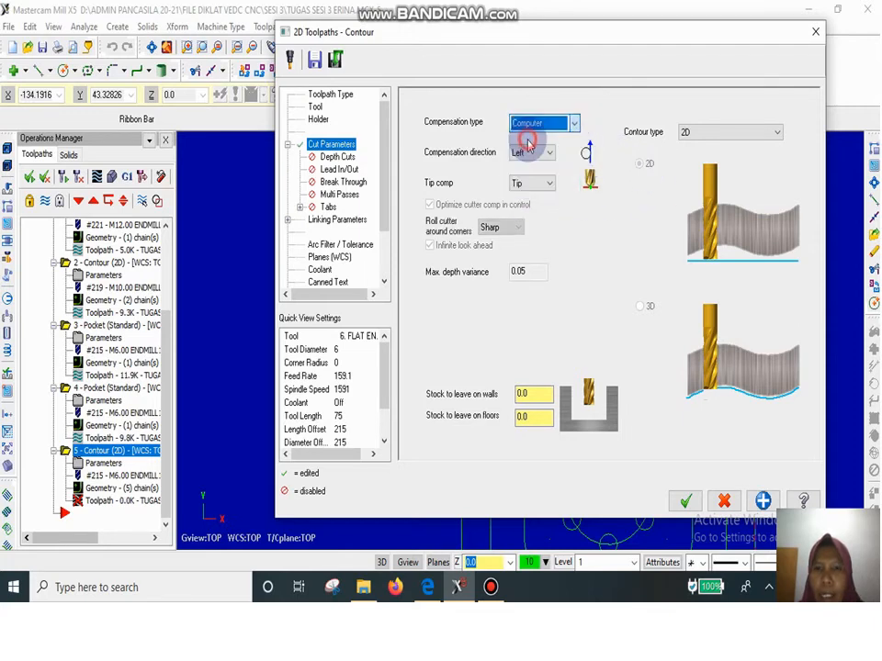
click(575, 127)
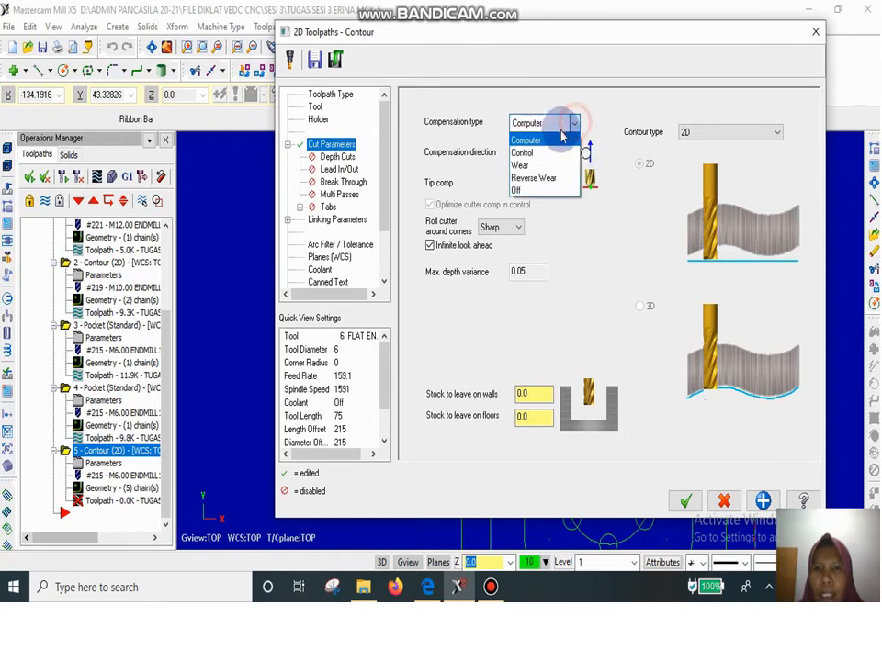
click(537, 190)
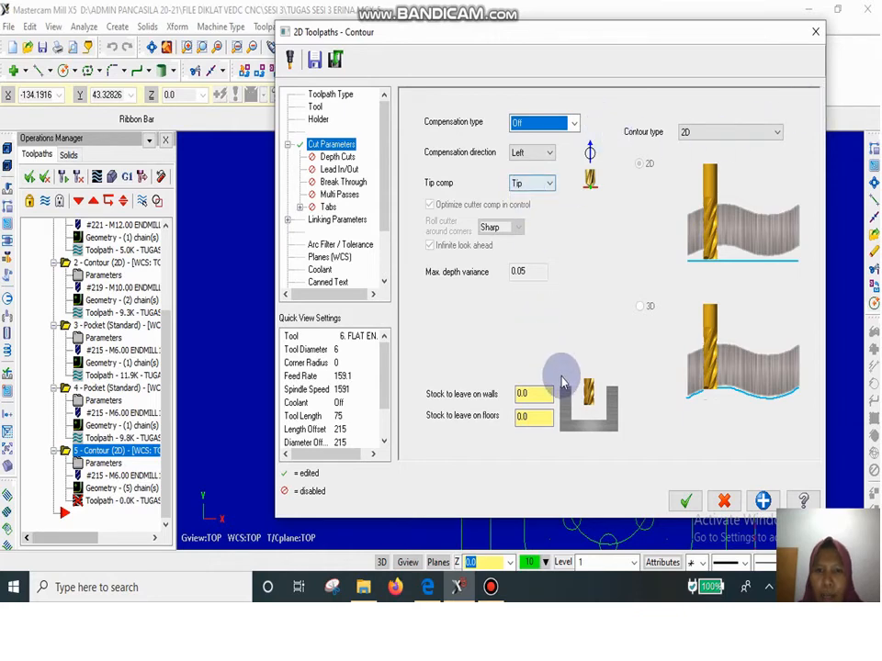
Step: Set the incremental depth of the slot contour to -3 mm and generate the toolpath
click(336, 219)
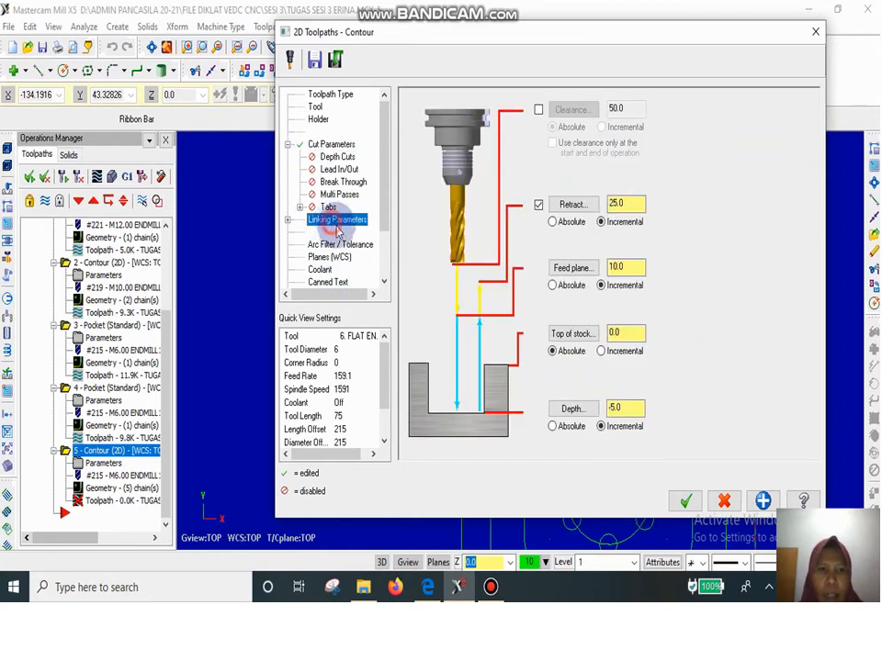
double_click(630, 407)
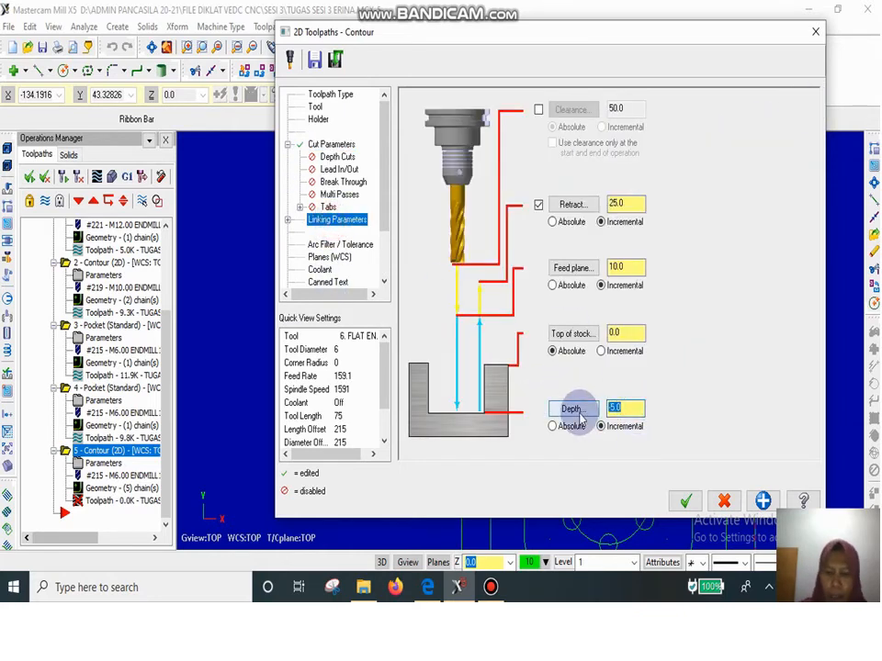
text(-3)
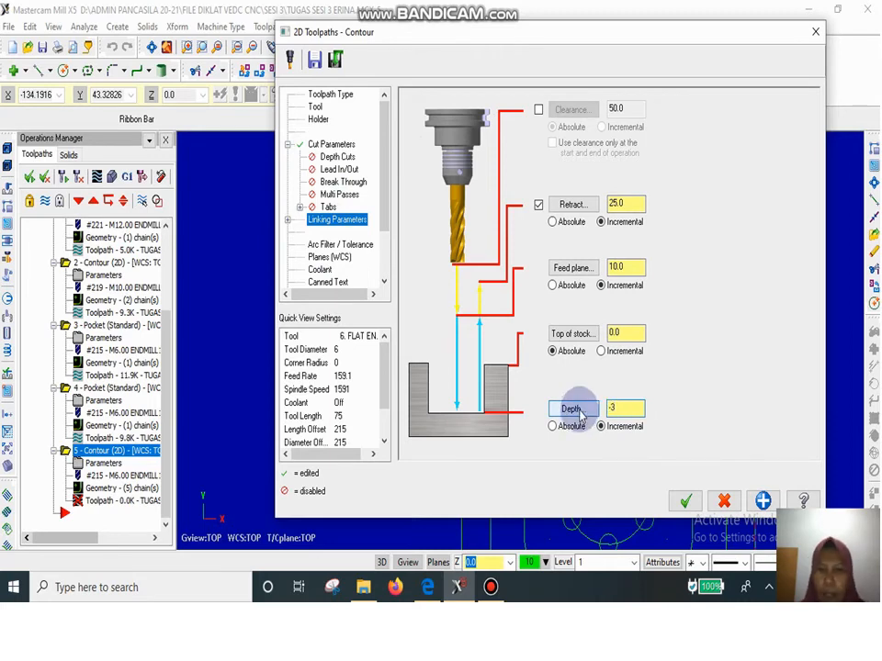
click(684, 501)
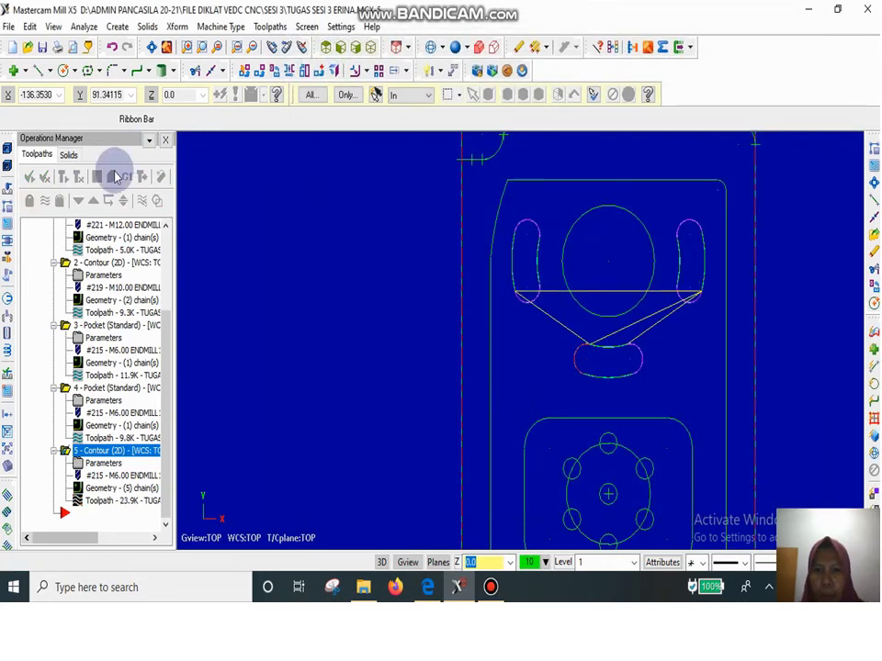
Step: Verify the three slots on the stock, close the verification, and hide the slot contour's toolpath display
click(110, 177)
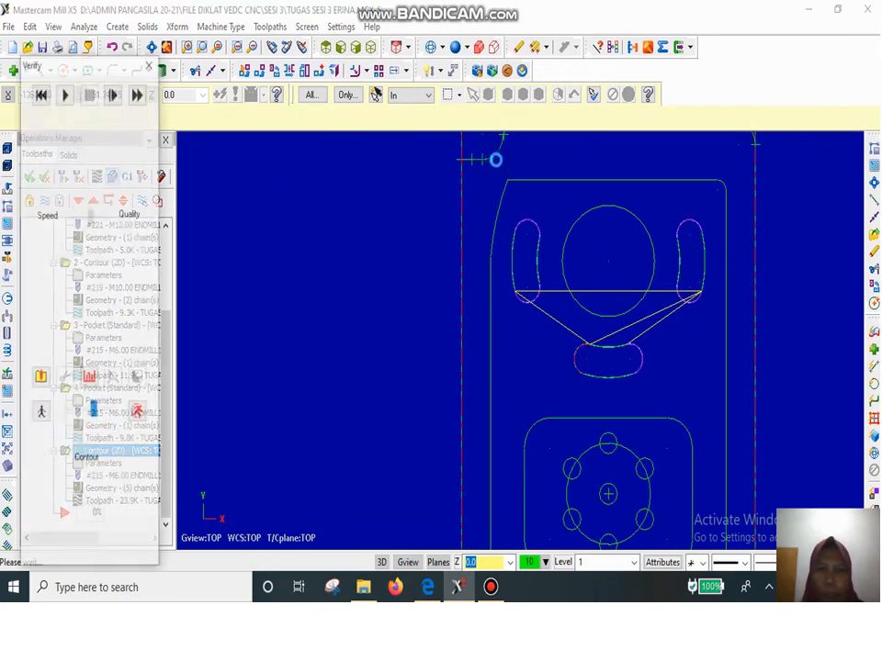
click(66, 93)
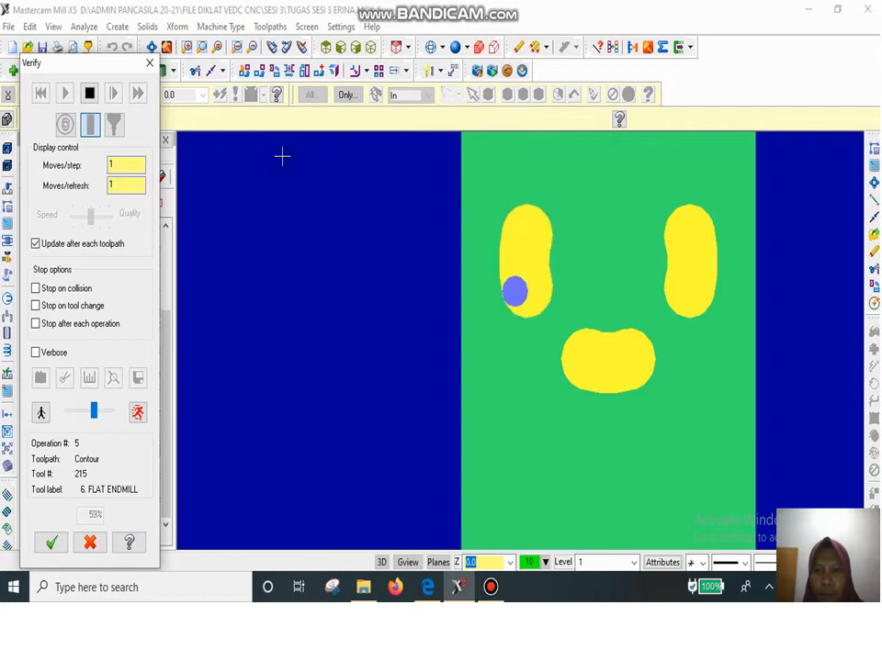
click(89, 93)
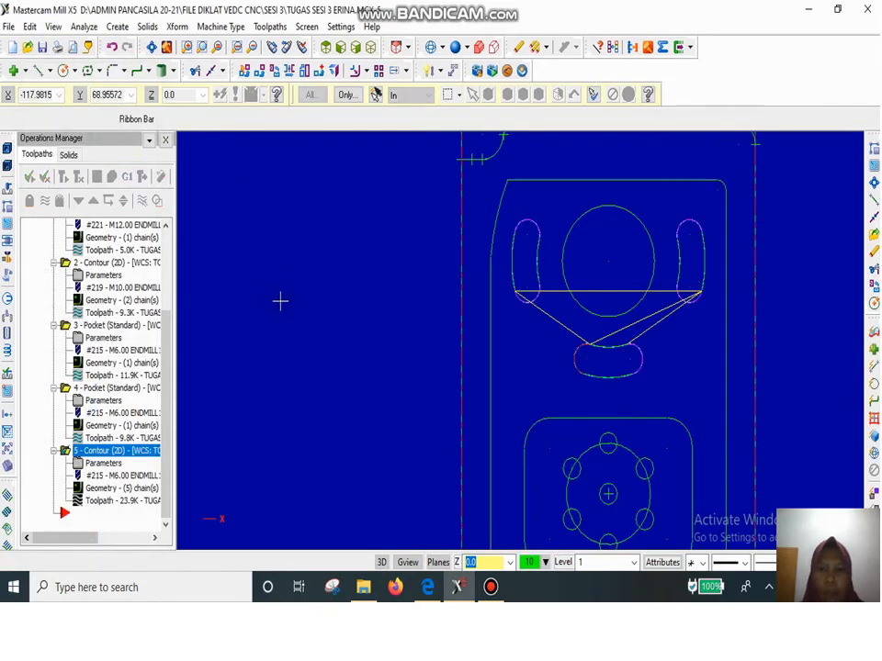
click(46, 200)
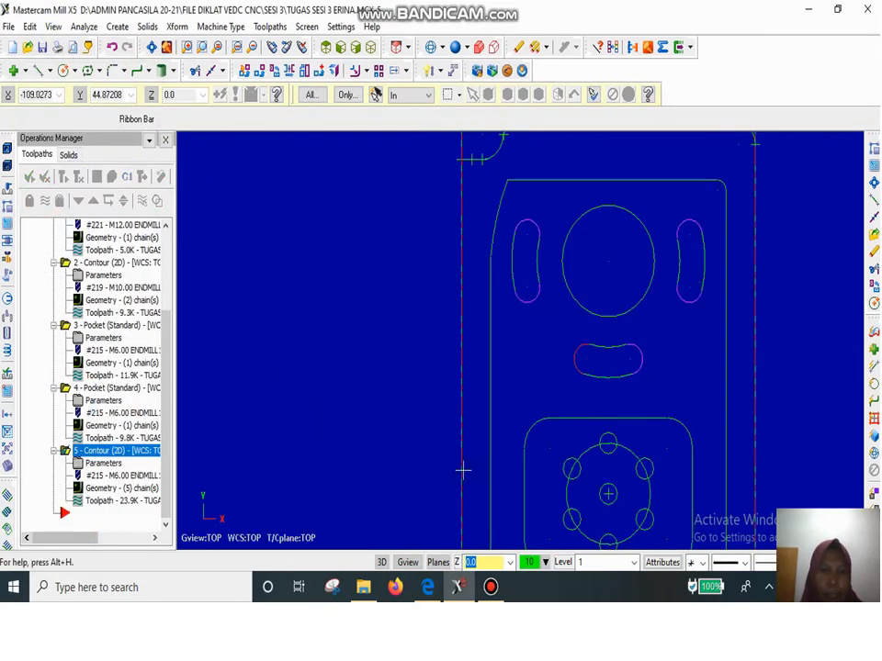
Step: Start a Drill toolpath by entities, using the six small circles and the centre circle inside the rounded rectangular pocket
scroll(562, 468, down, 2)
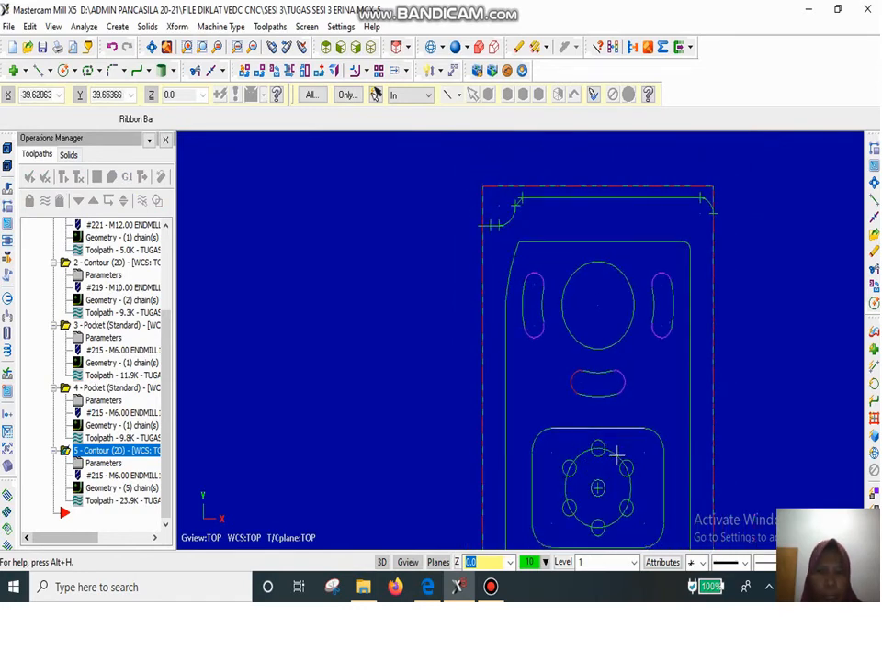
click(270, 25)
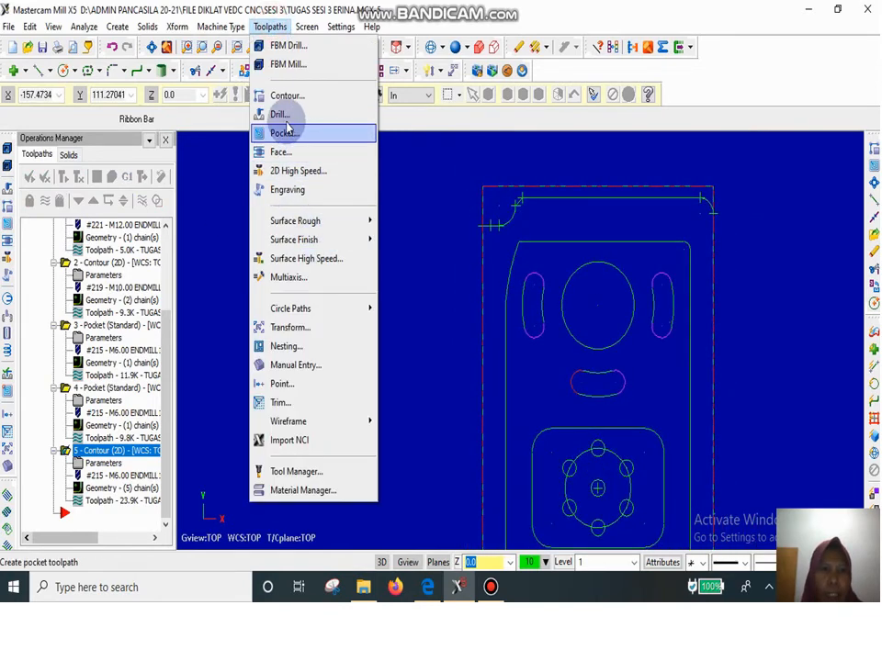
click(277, 114)
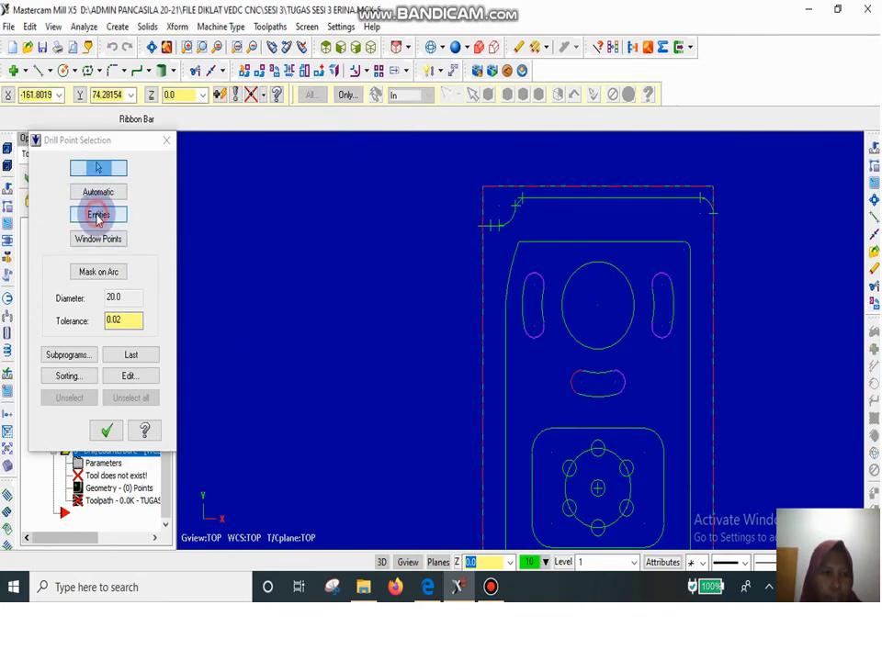
click(99, 216)
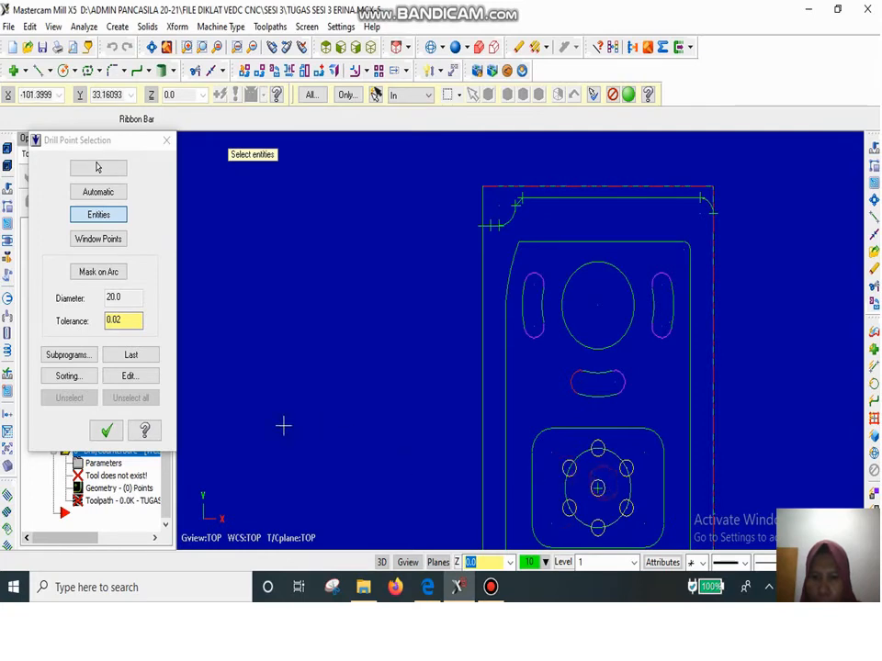
click(109, 430)
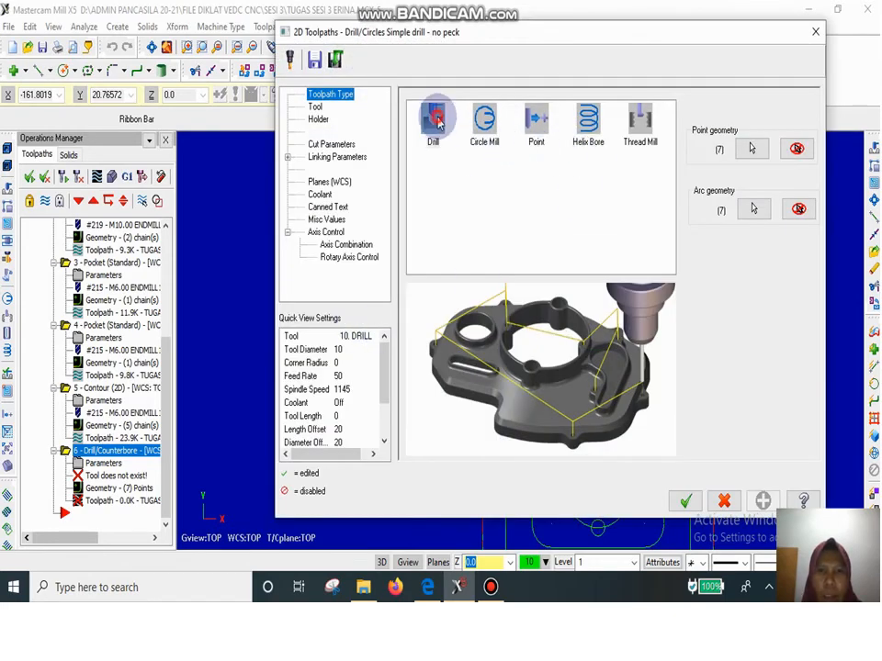
Step: Assign the 2.1 mm drill, tool 31, to the drilling operation and keep its Drill/Counterbore cycle
click(315, 107)
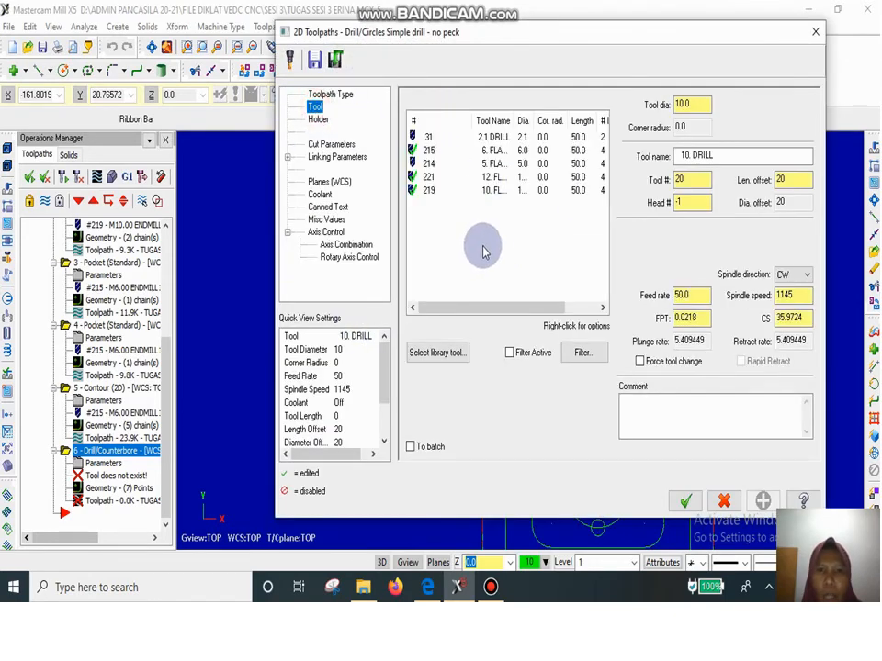
click(486, 138)
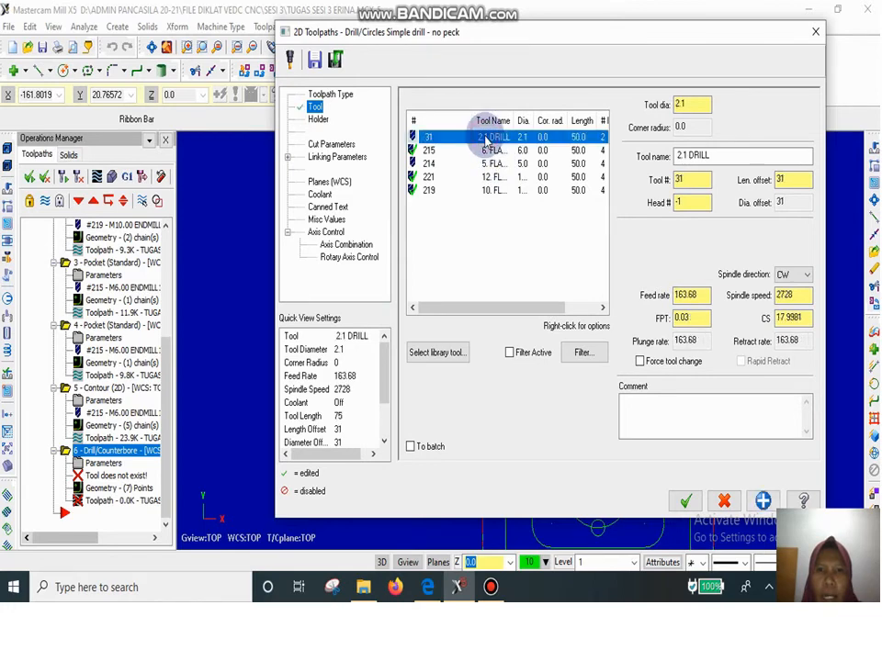
click(329, 144)
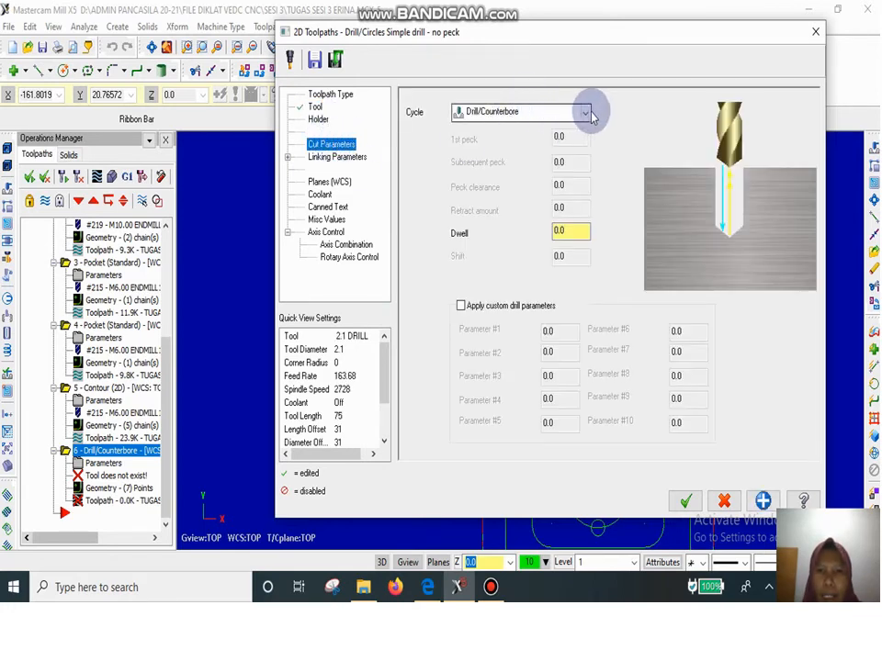
Step: Set the incremental depth of the drilling operation to -10 mm and generate the toolpath
click(355, 157)
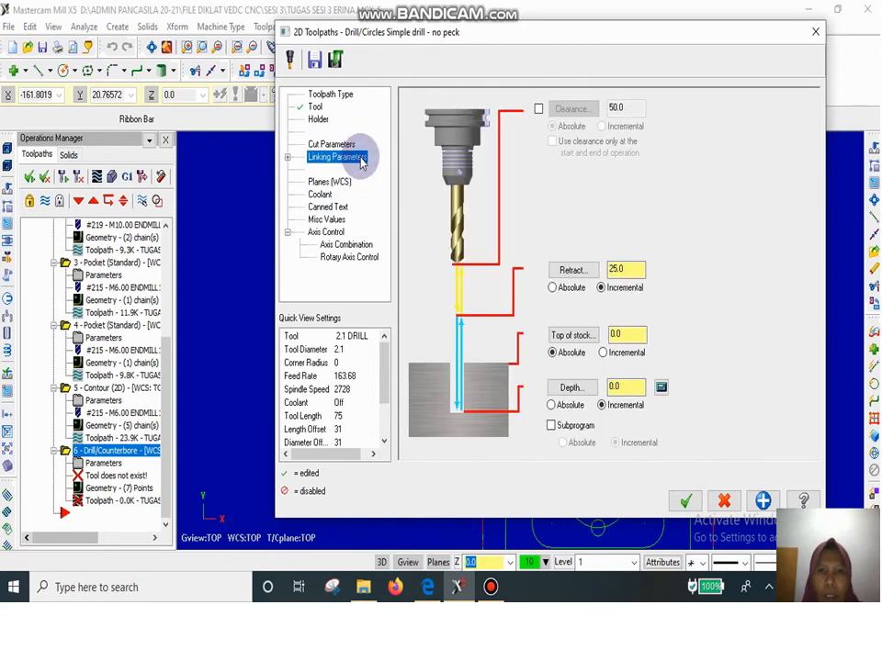
double_click(630, 385)
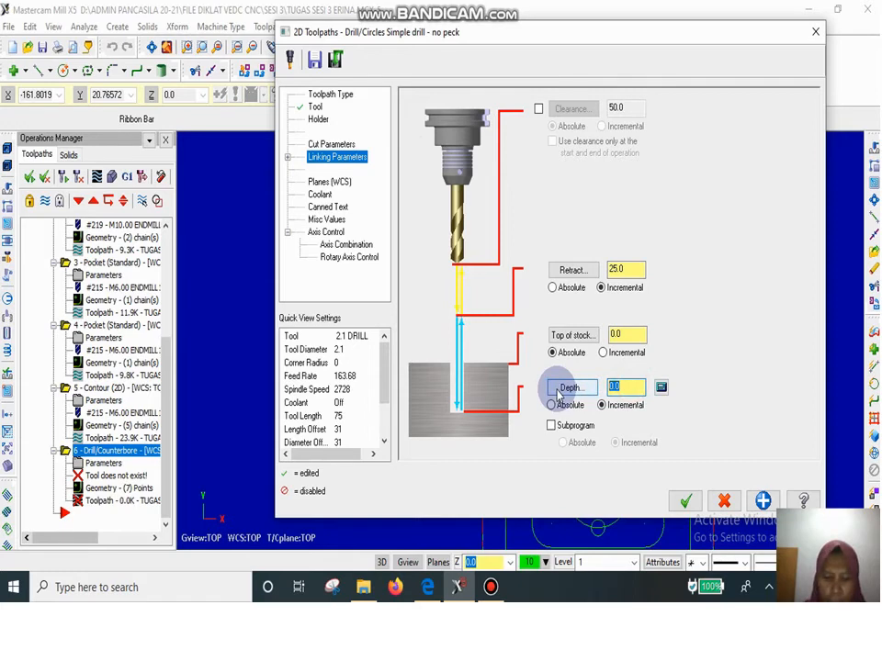
text(-10)
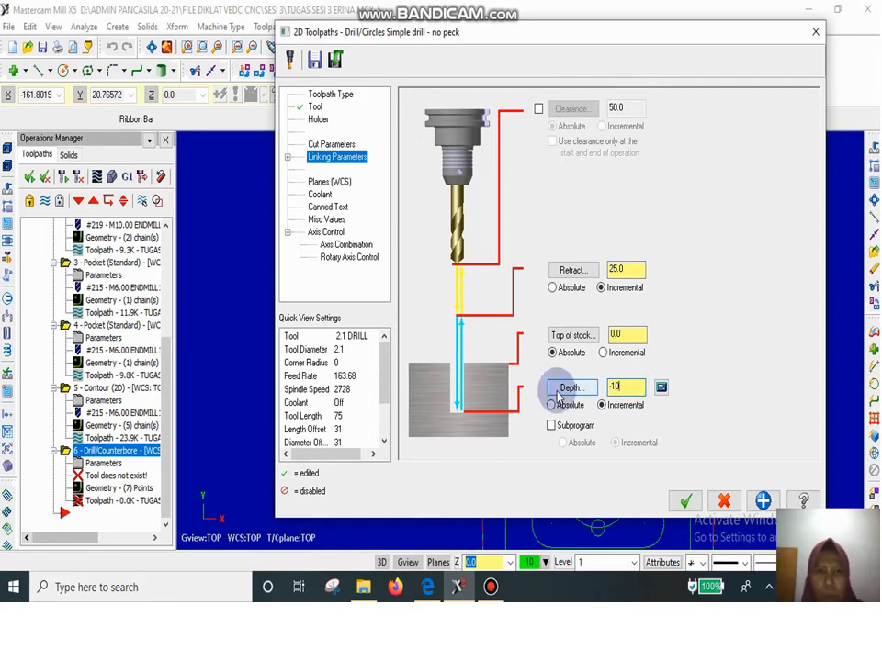
text(0)
click(686, 501)
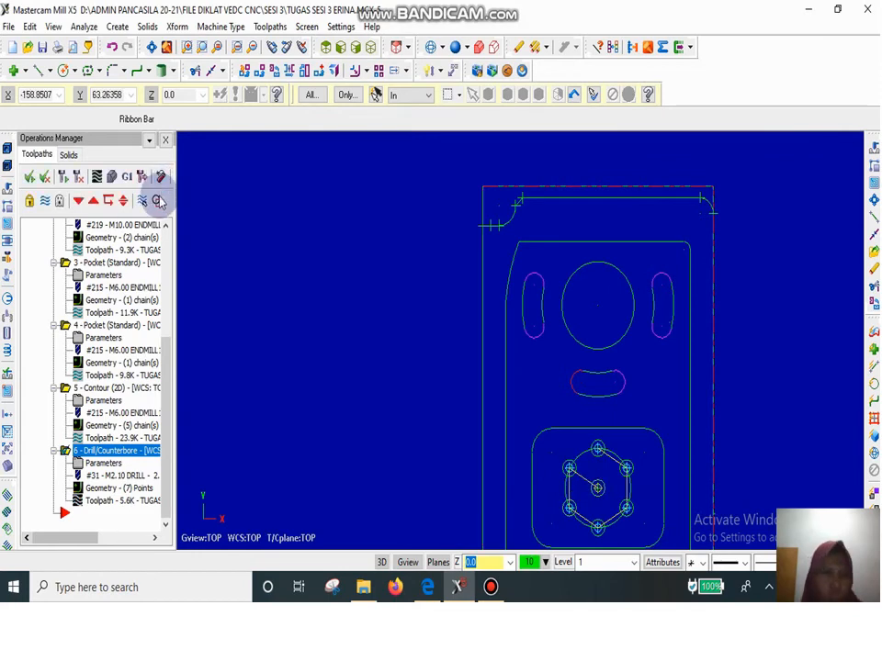
Step: Start another Drill toolpath by entities, using the six circles arranged around the centre of the rounded rectangular pocket
click(262, 29)
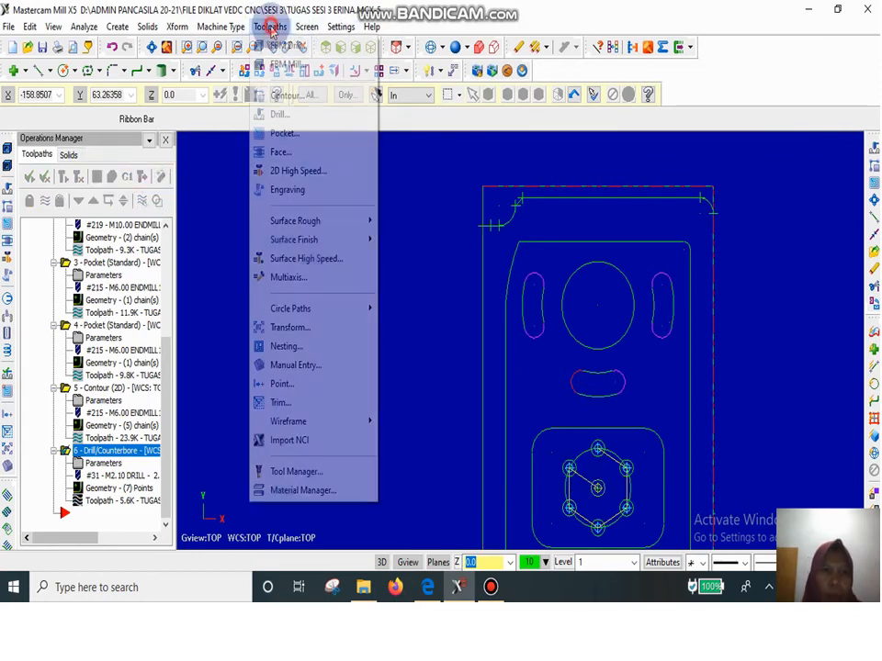
click(281, 116)
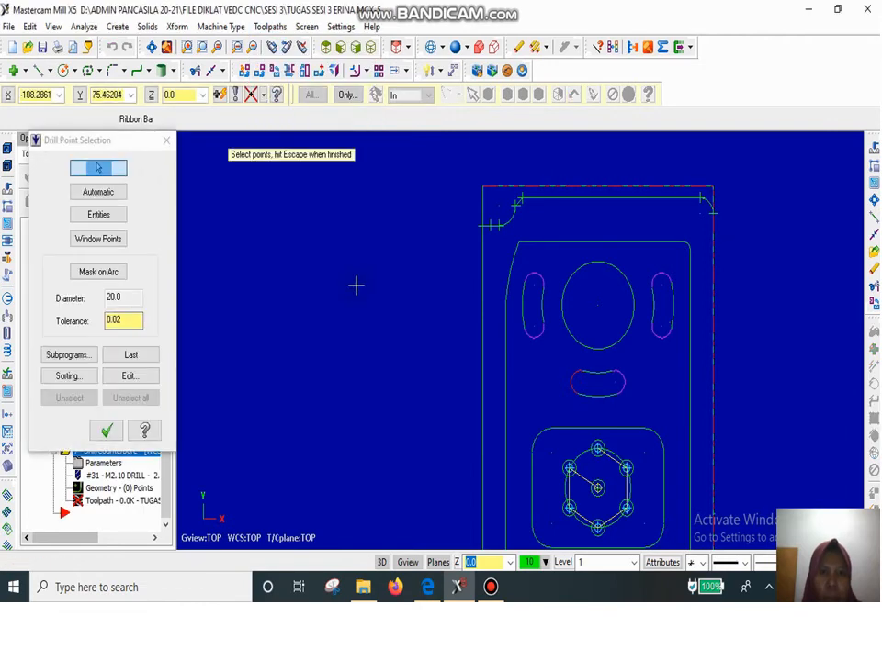
click(94, 215)
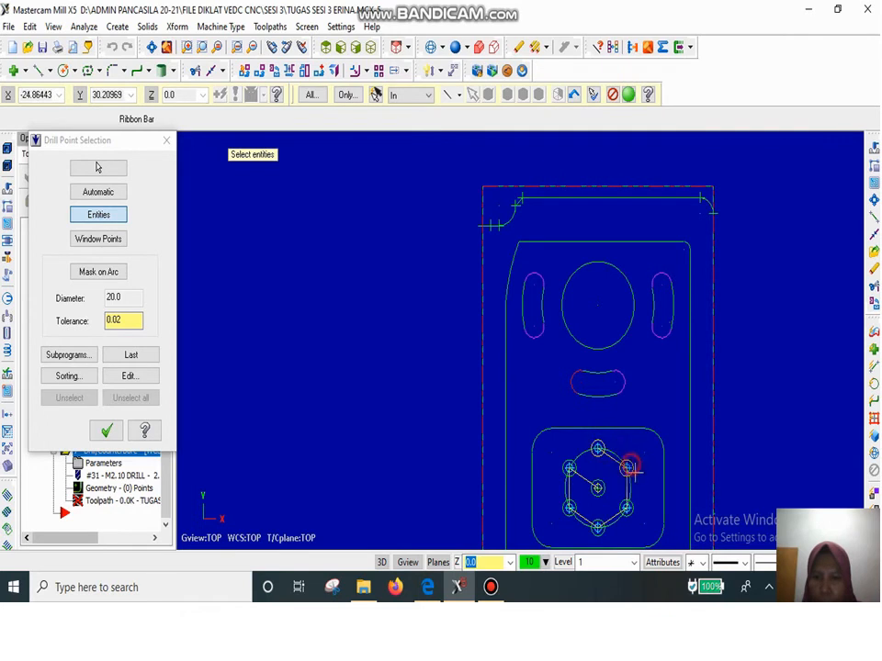
click(627, 507)
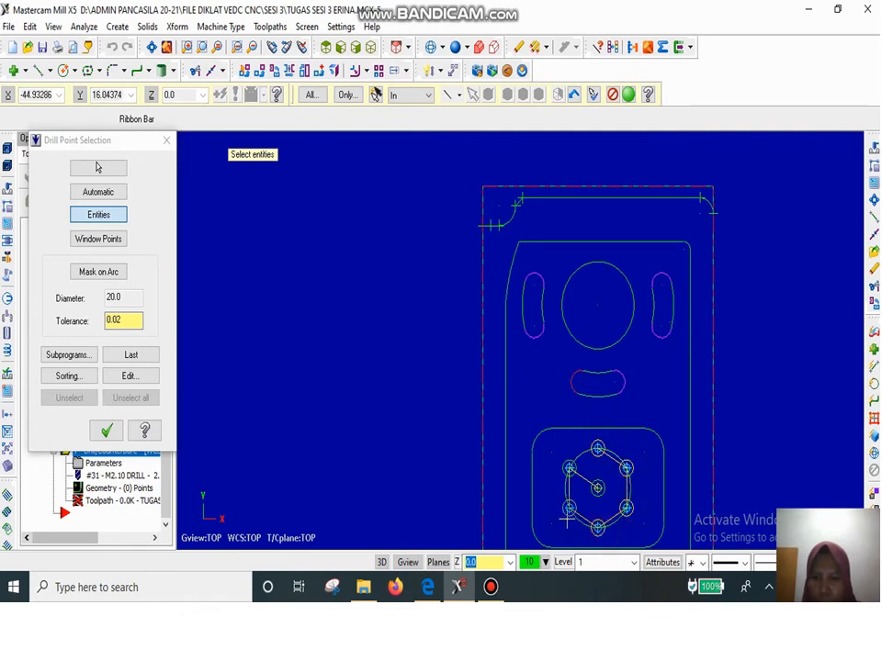
click(107, 430)
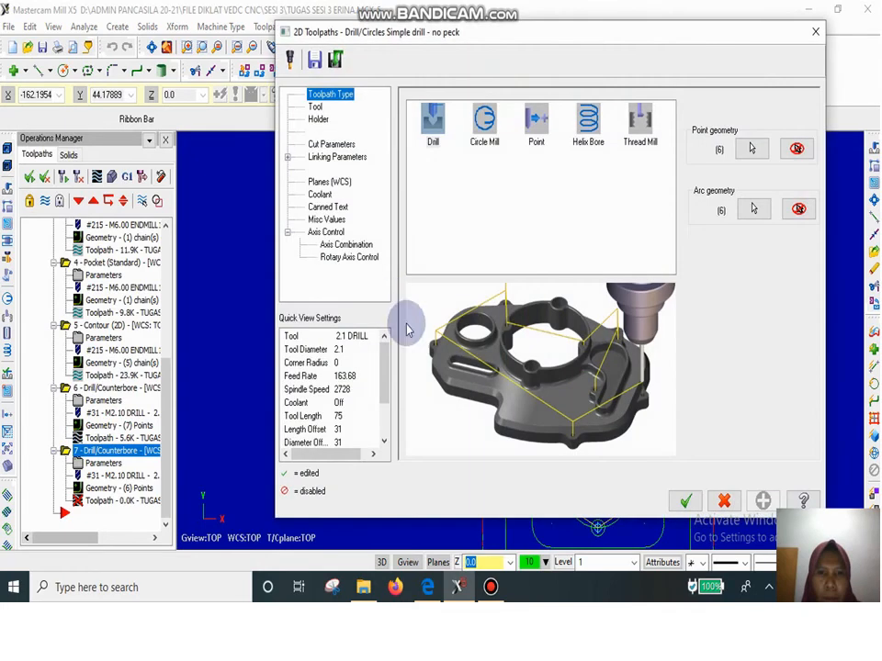
Step: Change the new operation's toolpath type to Thread Mill and assign the 5 mm flat endmill, tool 214
click(640, 122)
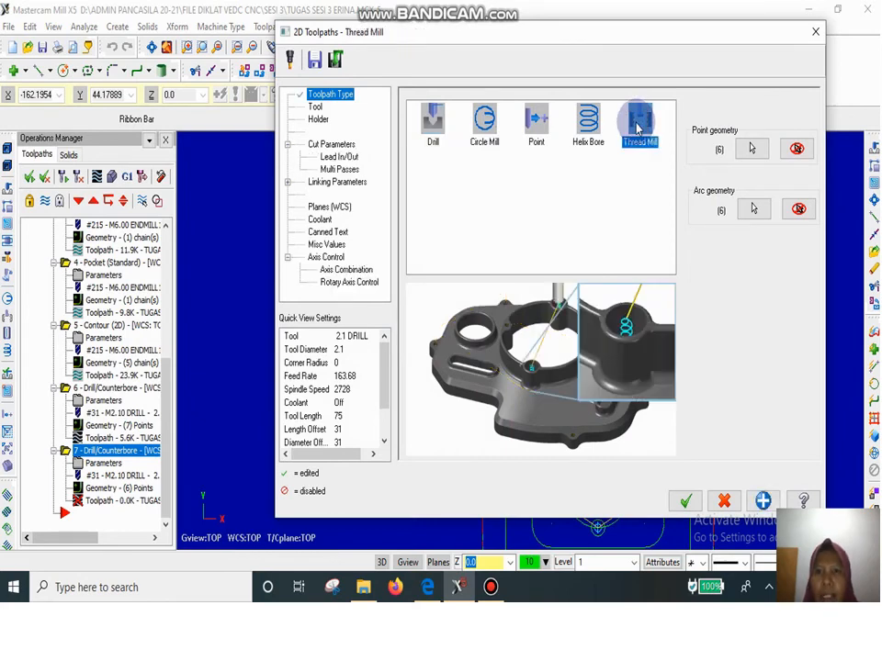
click(315, 107)
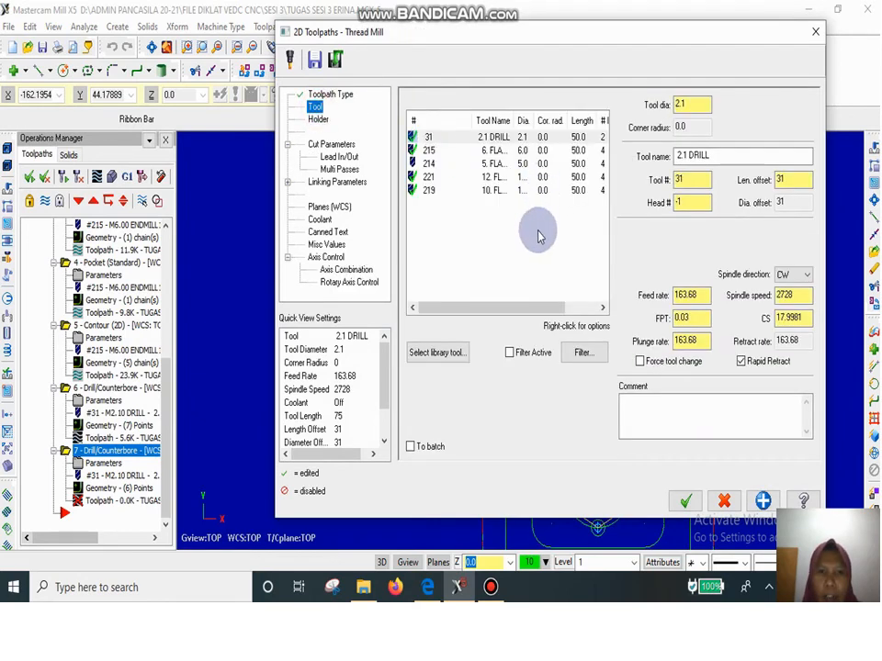
click(494, 165)
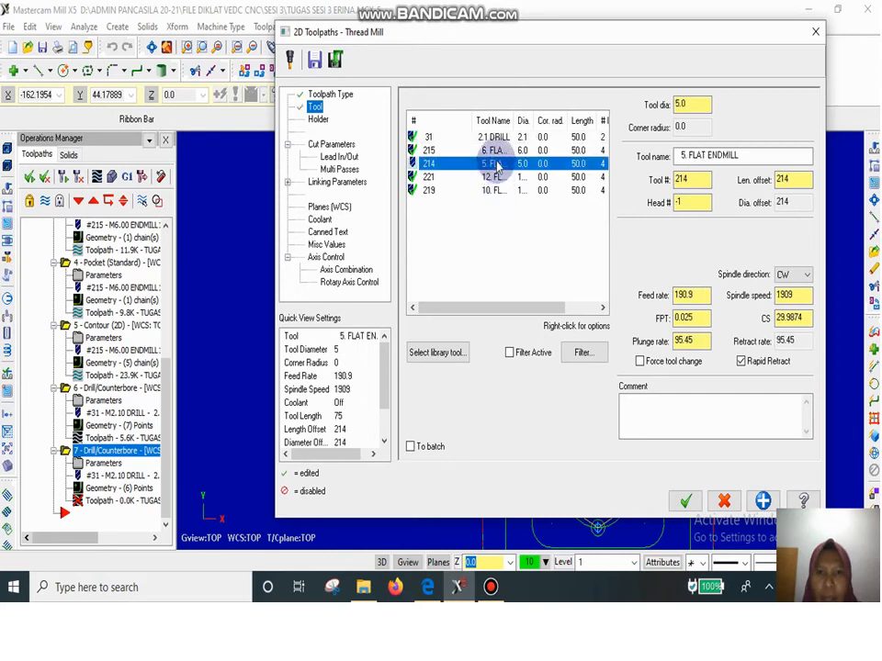
Step: Review the thread mill's cut, multi-pass and plane parameters, keep their defaults and generate the toolpath for the six circles
click(332, 145)
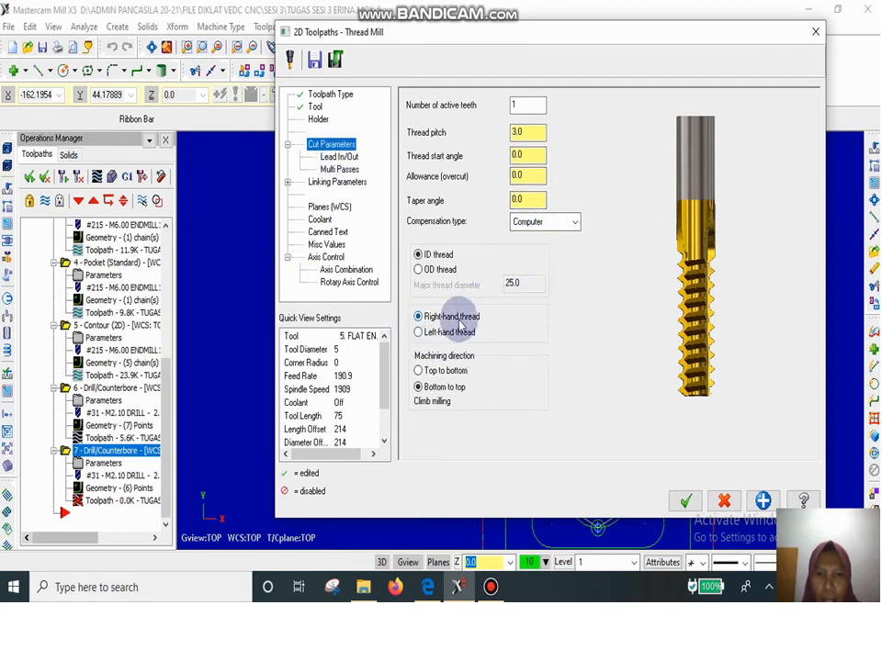
click(345, 157)
click(339, 170)
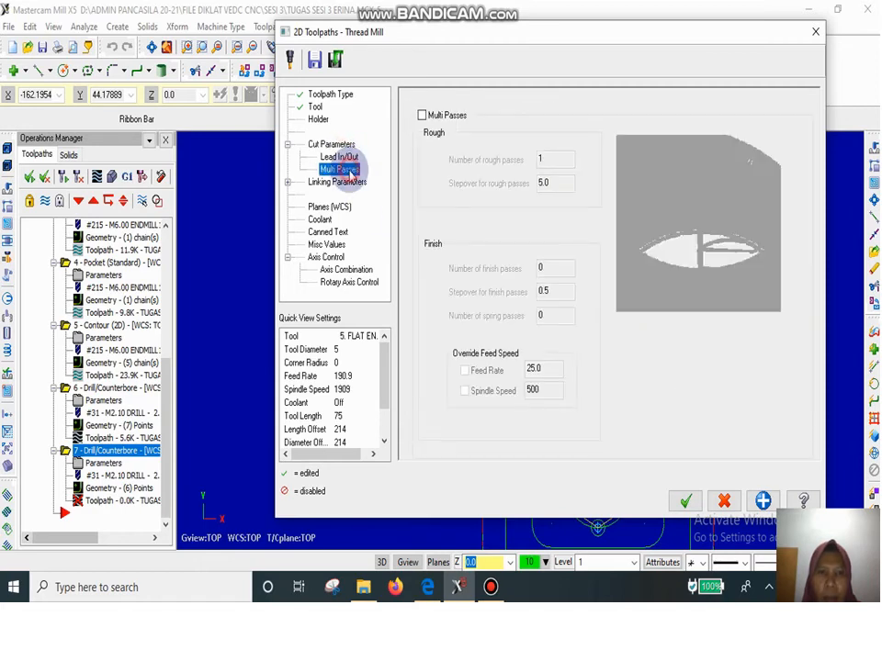
click(330, 209)
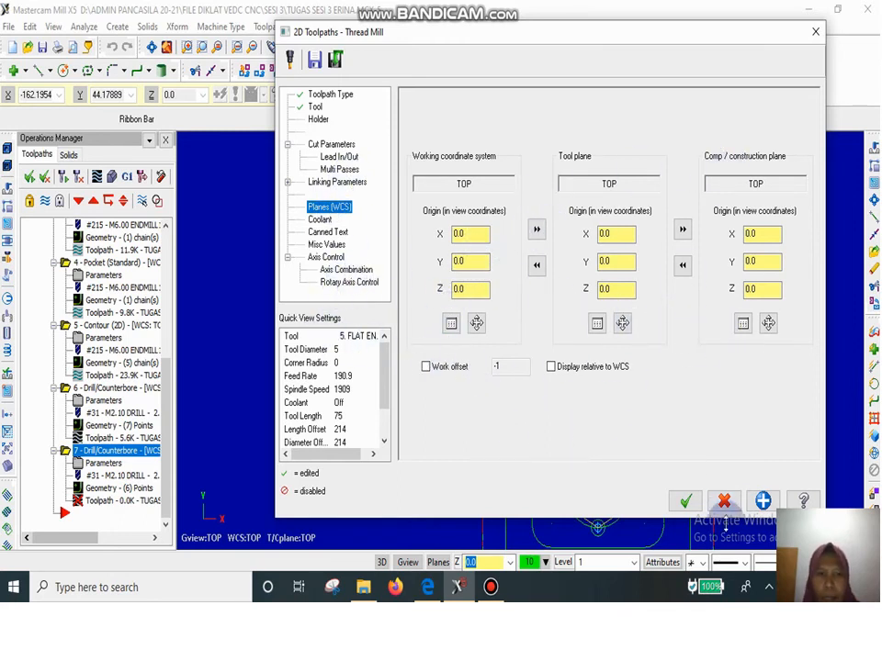
click(686, 501)
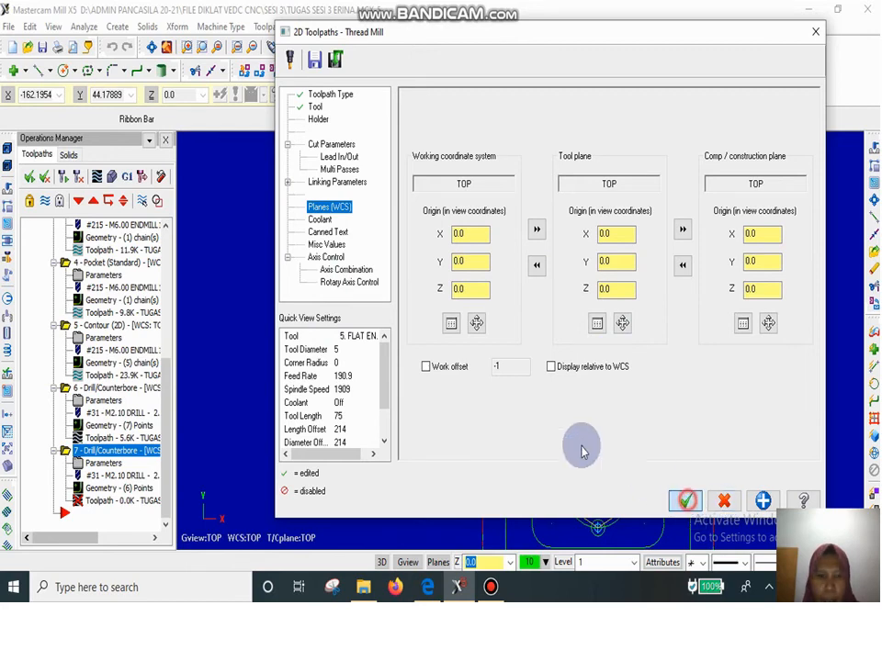
Step: Select all seven operations in the toolpath group, from the first contour through the thread mill
scroll(567, 492, down, 2)
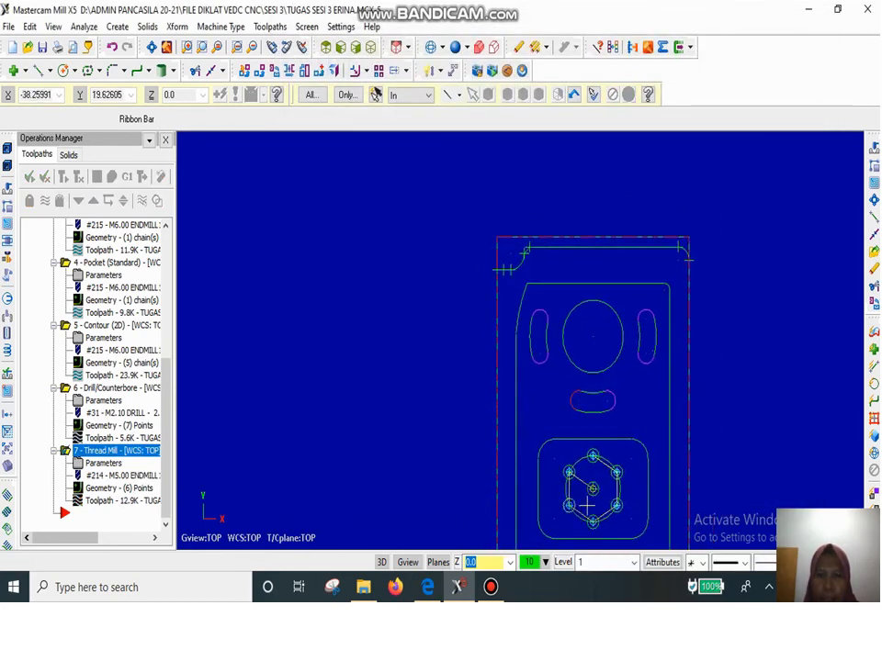
click(152, 47)
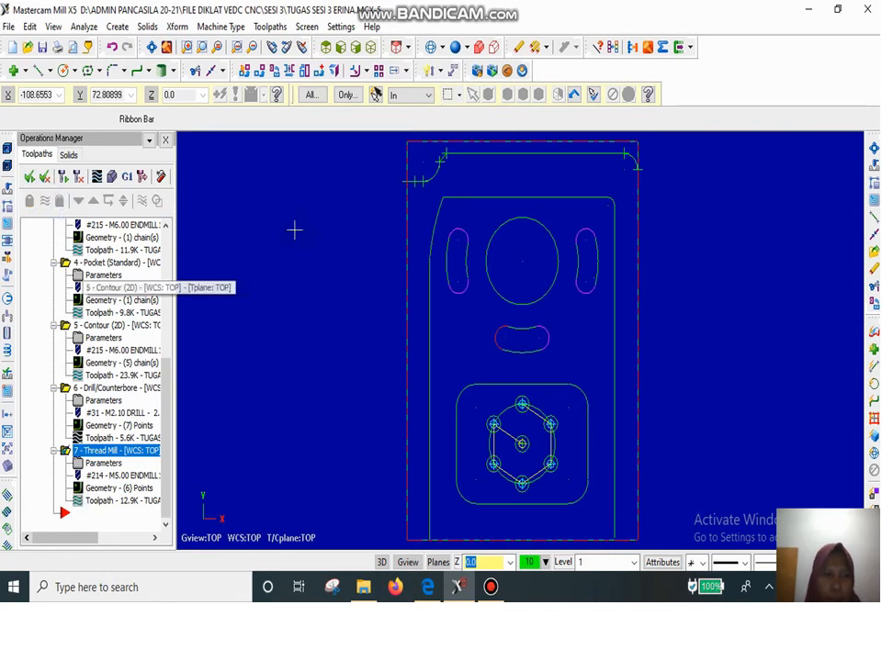
scroll(73, 243, up, 3)
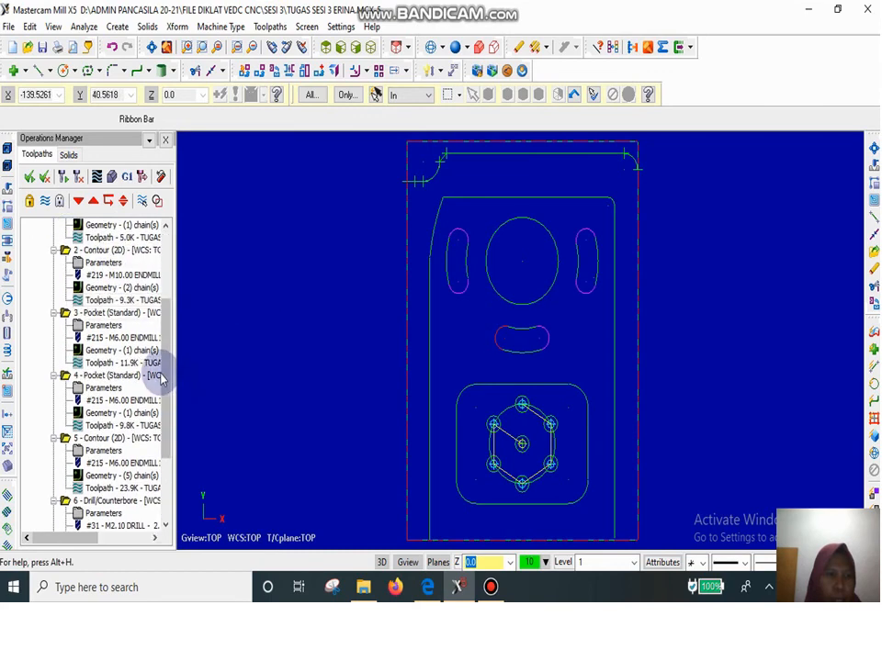
scroll(161, 365, up, 3)
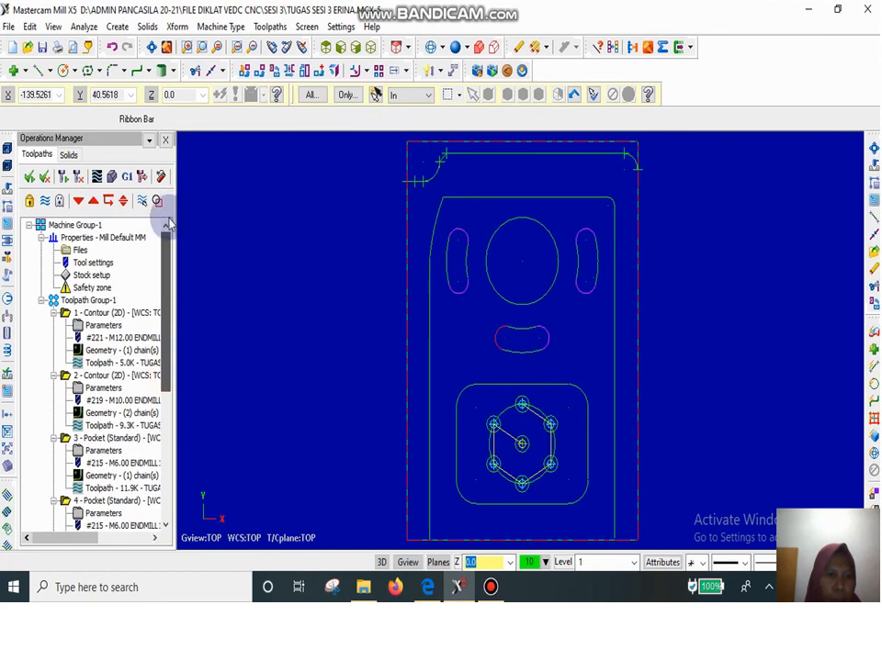
click(66, 314)
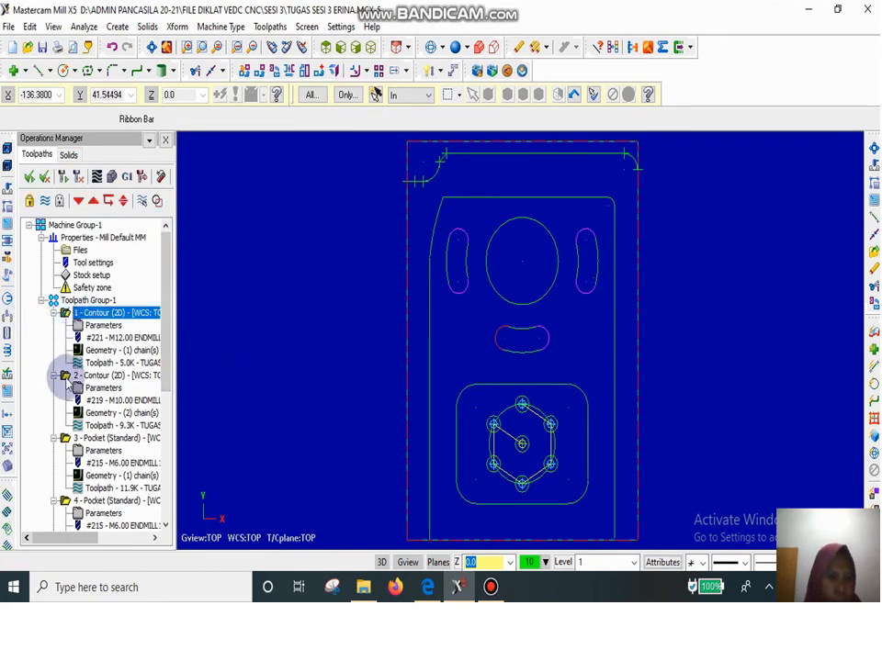
click(66, 376)
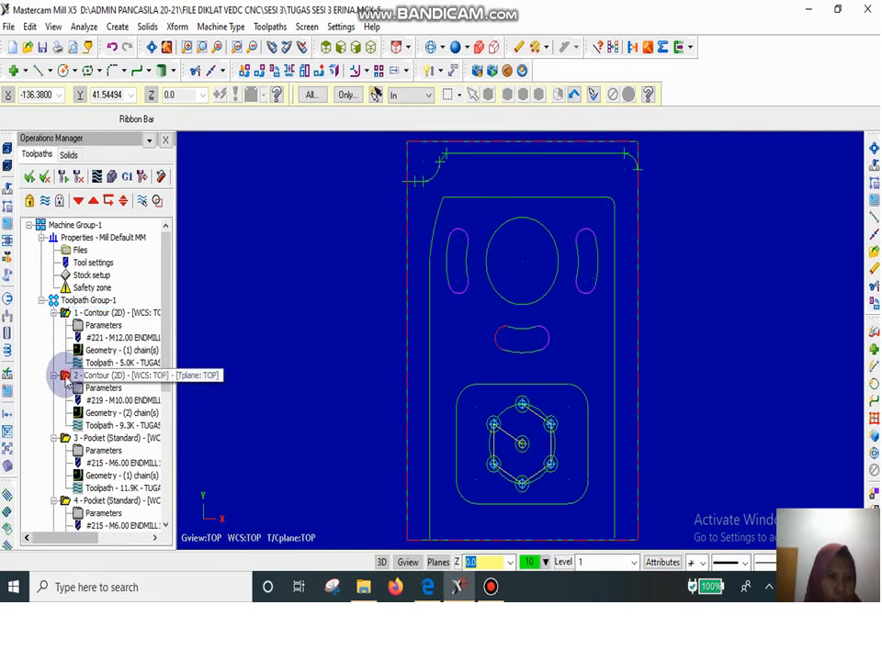
click(62, 438)
scroll(169, 353, down, 3)
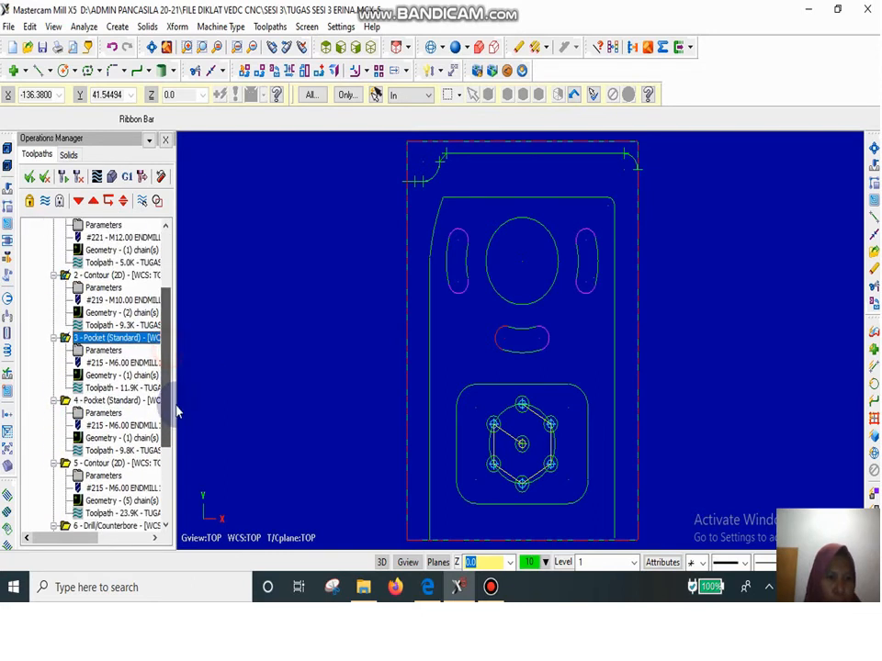
click(64, 401)
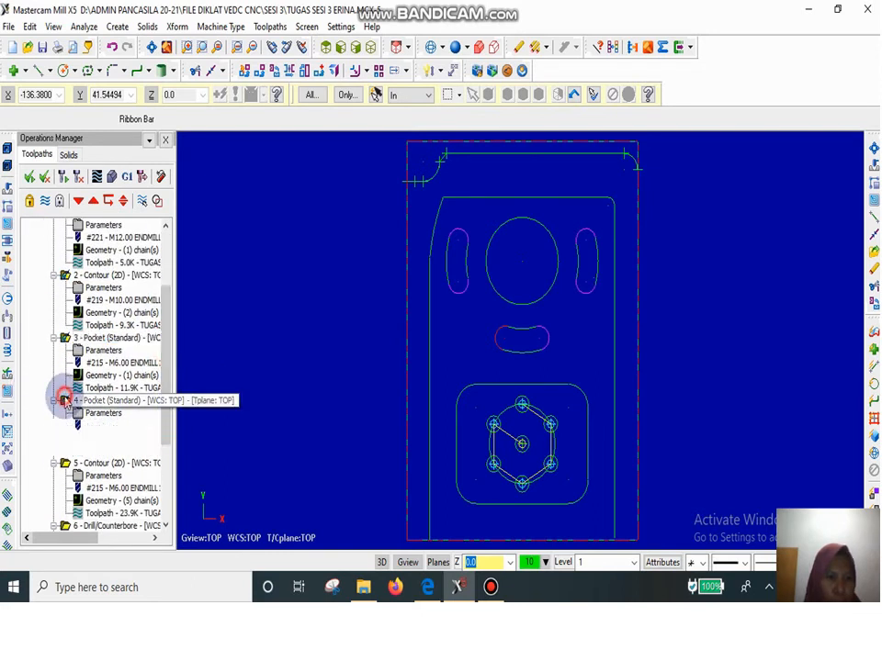
click(66, 463)
click(67, 525)
scroll(154, 388, down, 4)
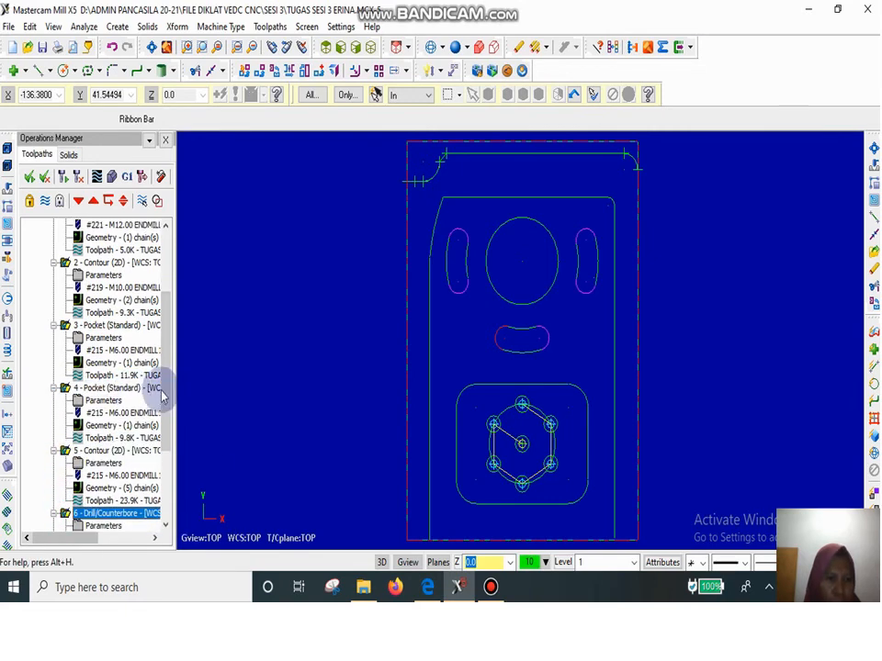
click(69, 452)
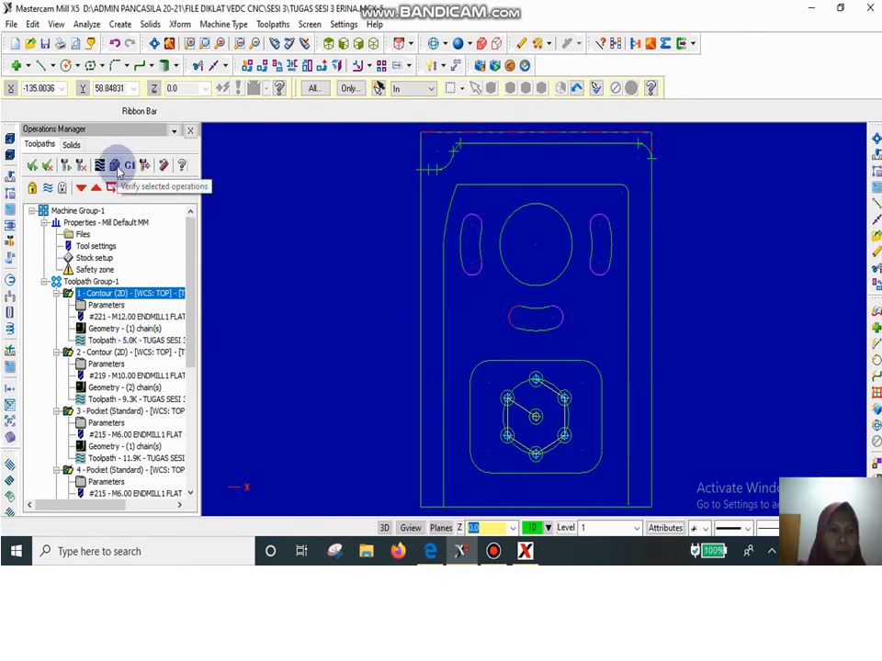
Step: Verify all the selected operations on the stock, reset the simulation and close the verification
click(117, 169)
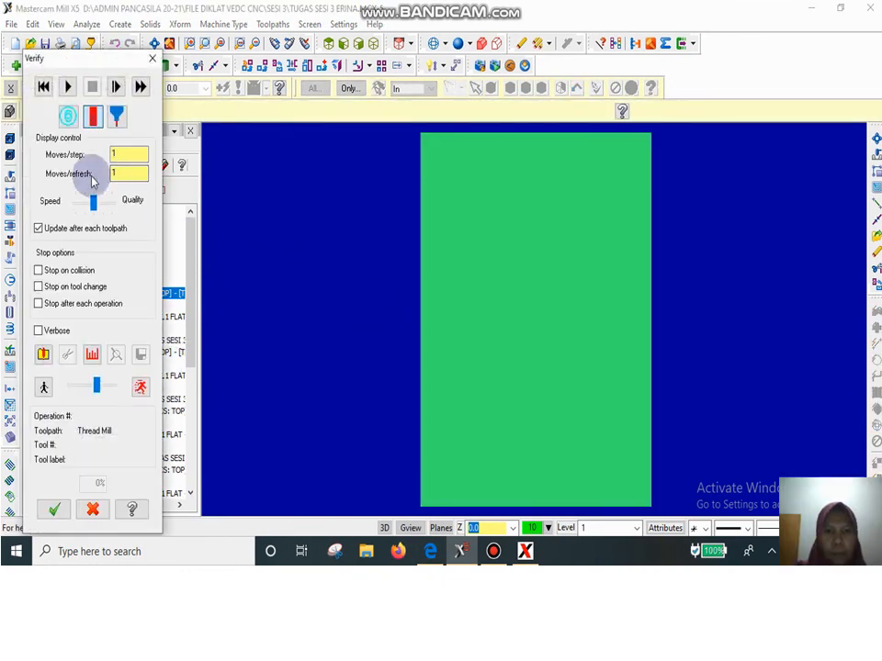
click(67, 87)
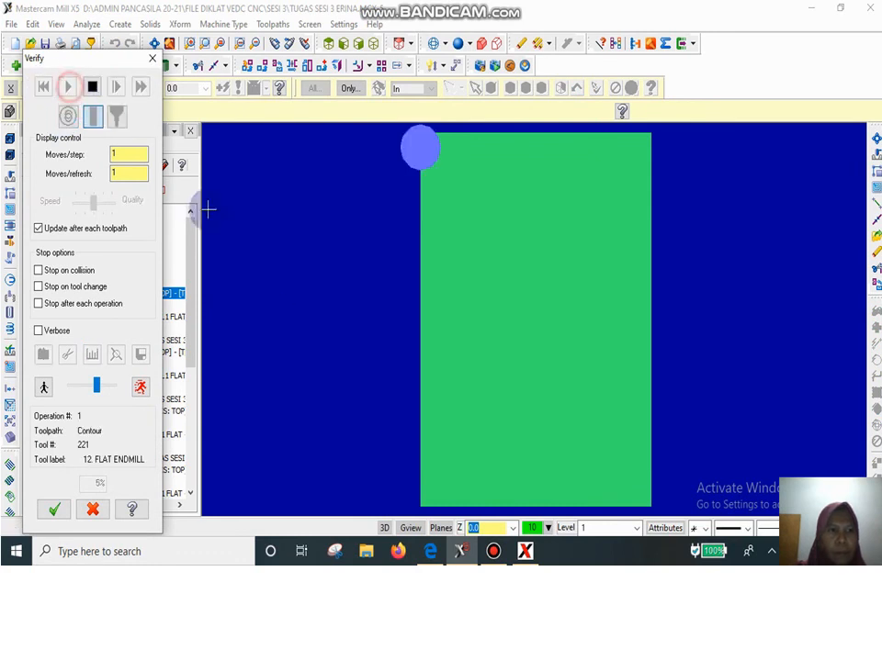
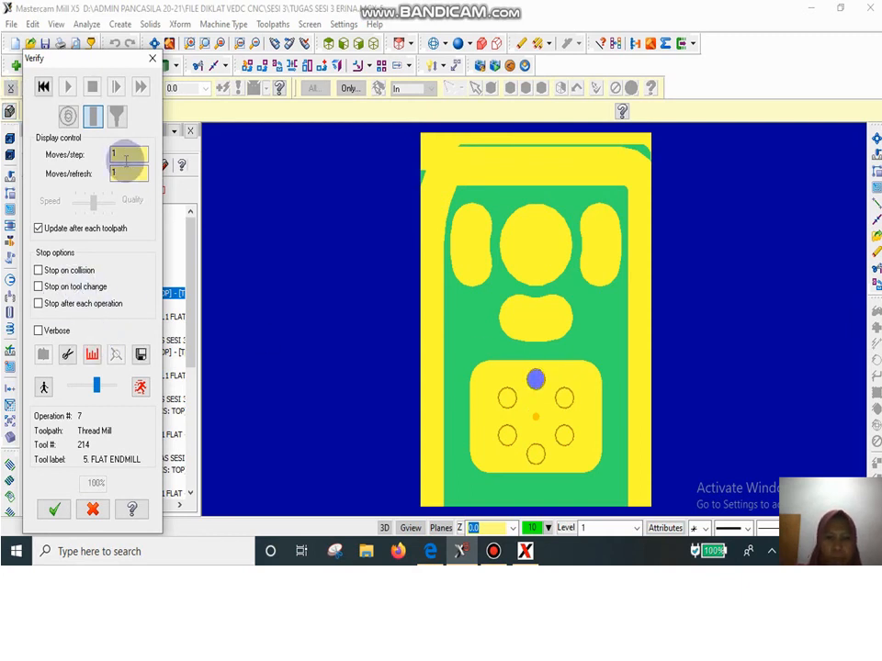
click(52, 90)
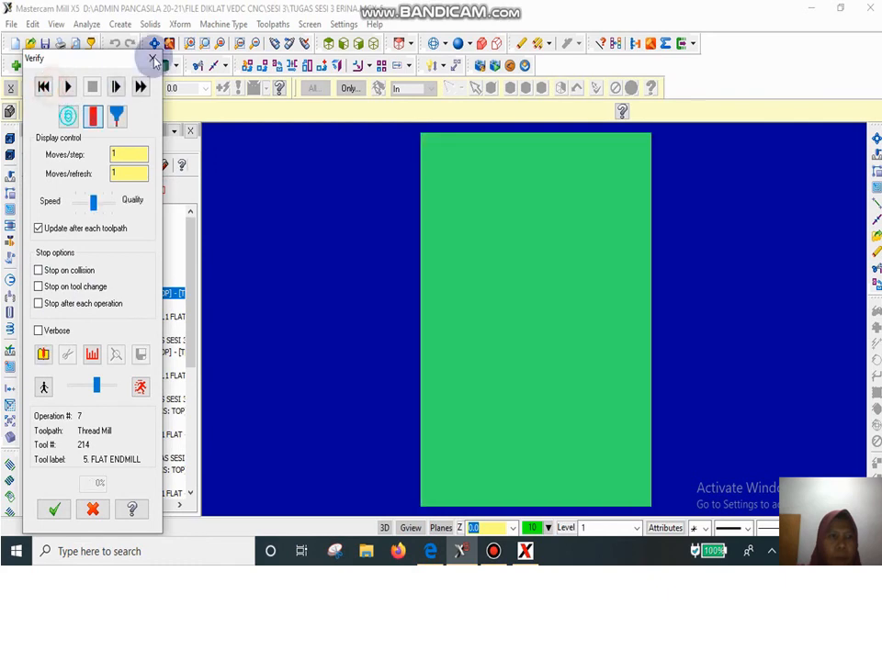
click(154, 60)
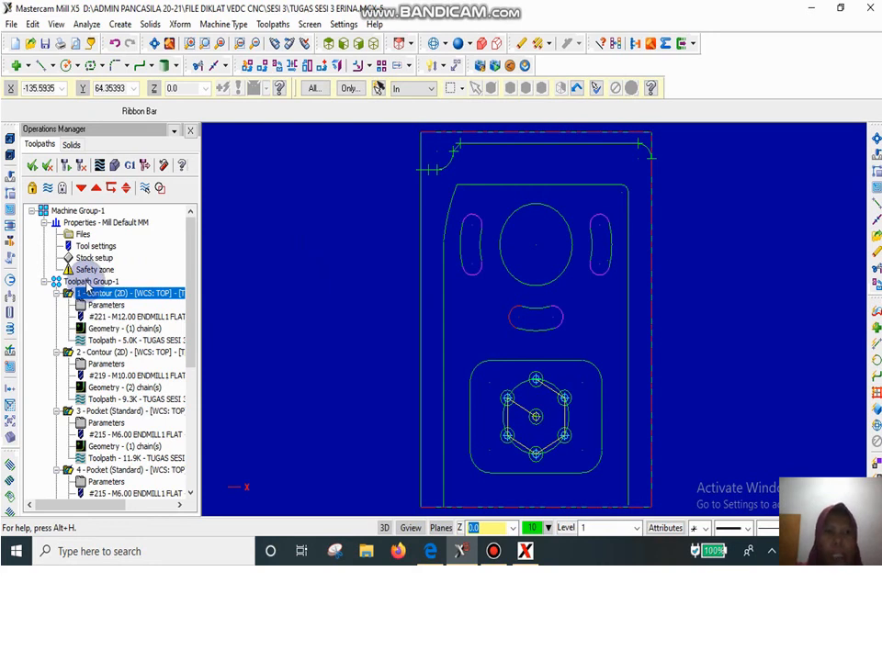
click(126, 167)
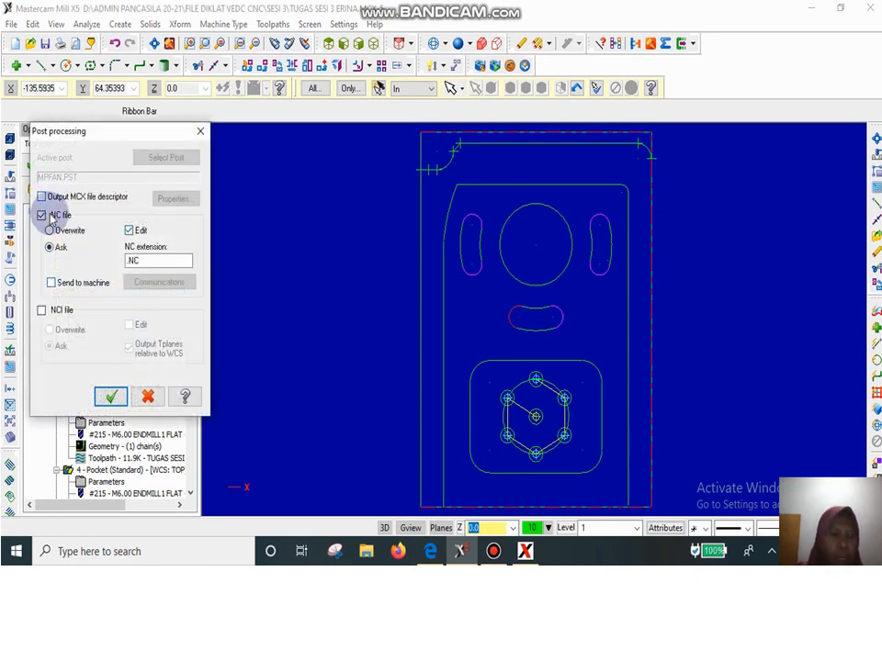
click(110, 396)
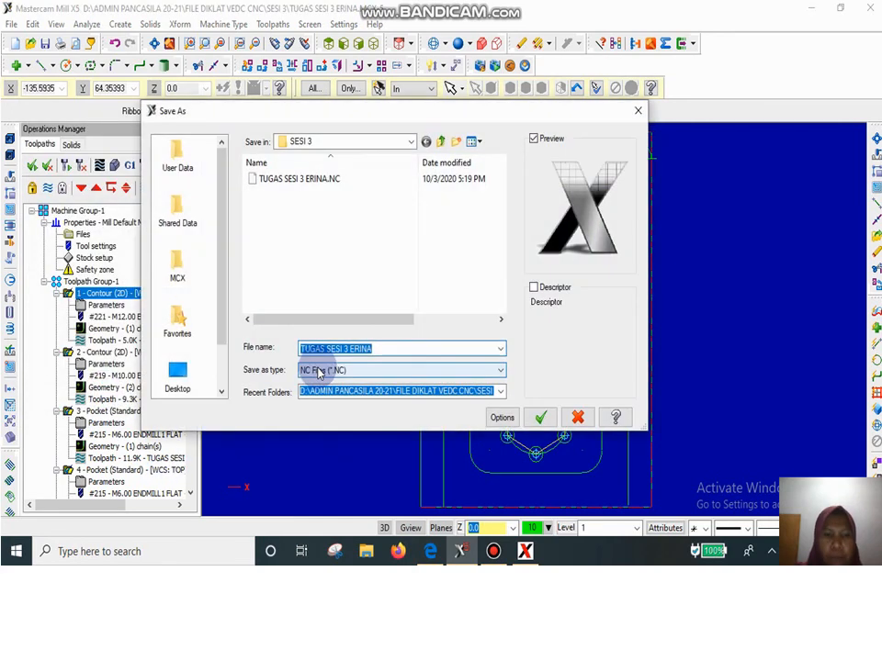
click(401, 348)
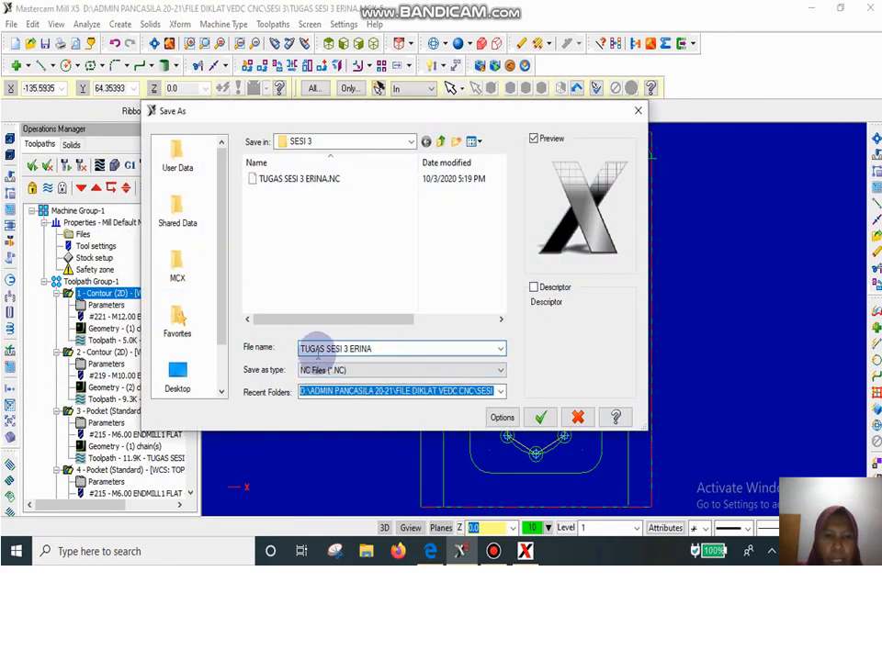
click(375, 397)
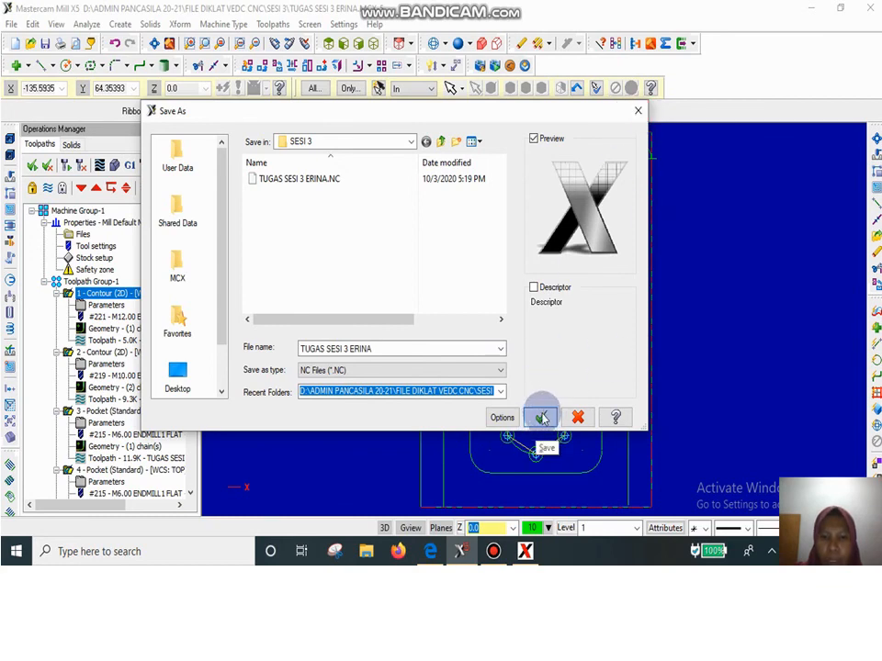
click(579, 417)
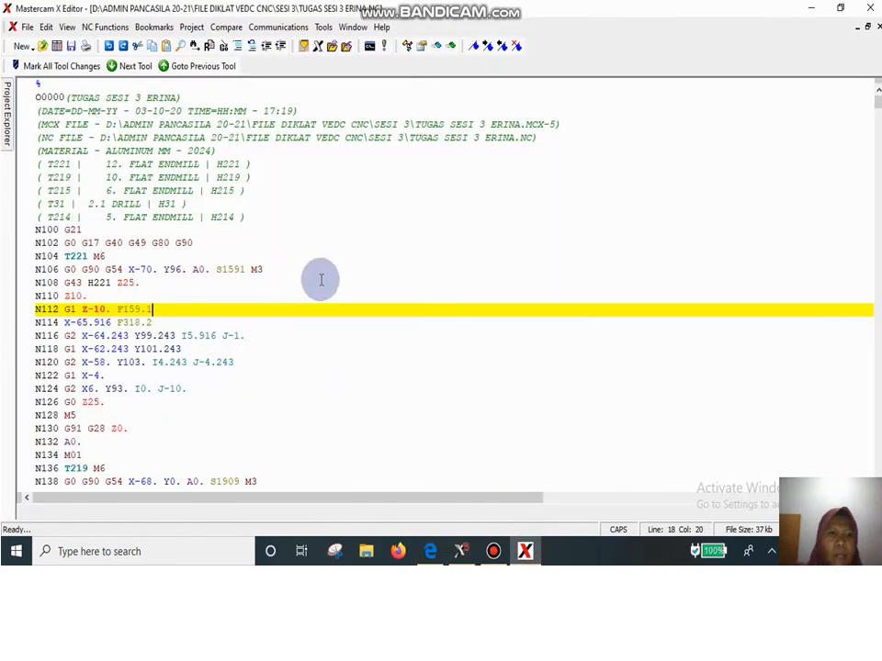
Step: Examine the header, tool list and code blocks of the posted NC program in Mastercam X Editor and return to the Mastercam part
scroll(320, 280, down, 5)
scroll(321, 278, up, 5)
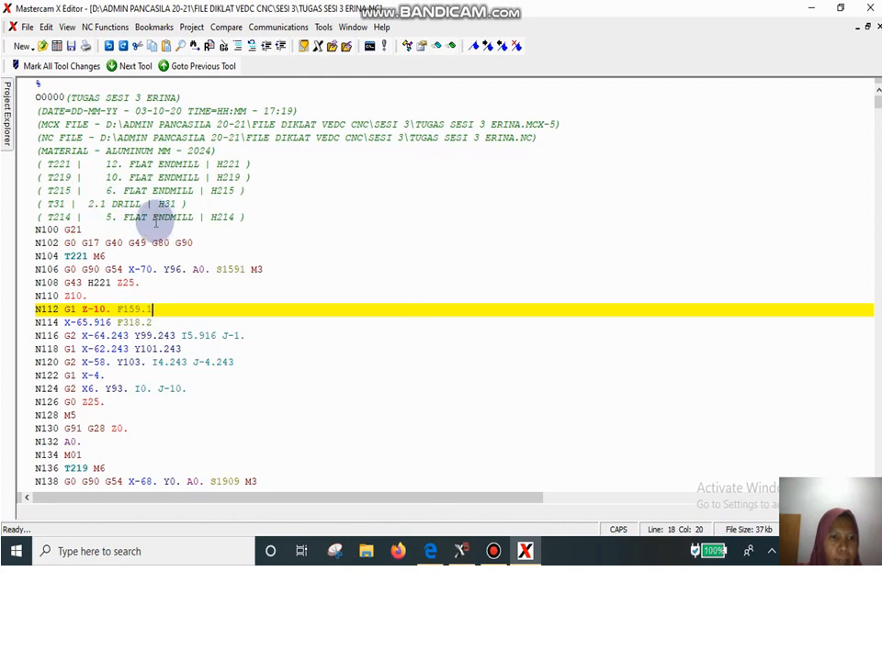
scroll(131, 350, down, 13)
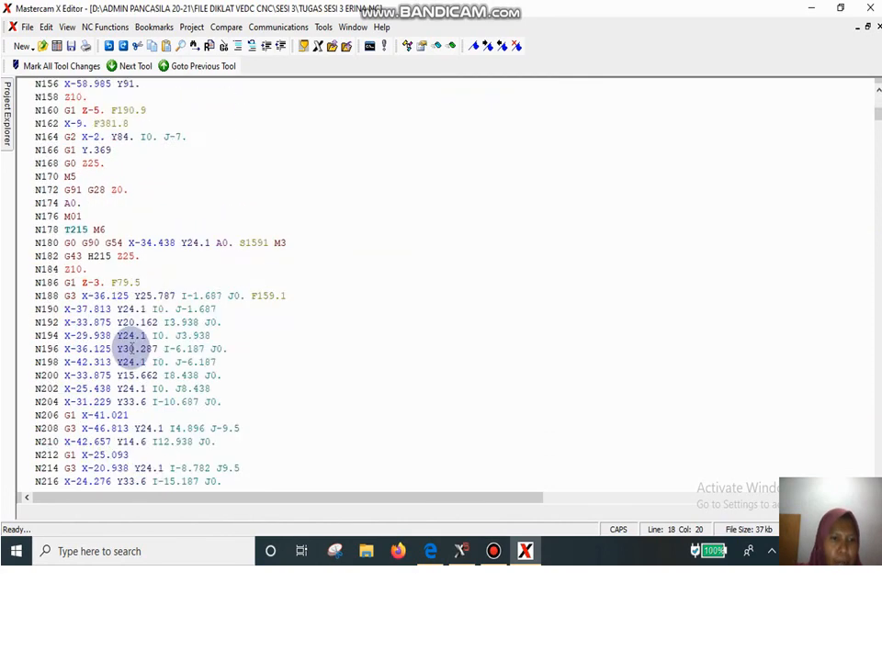
click(812, 9)
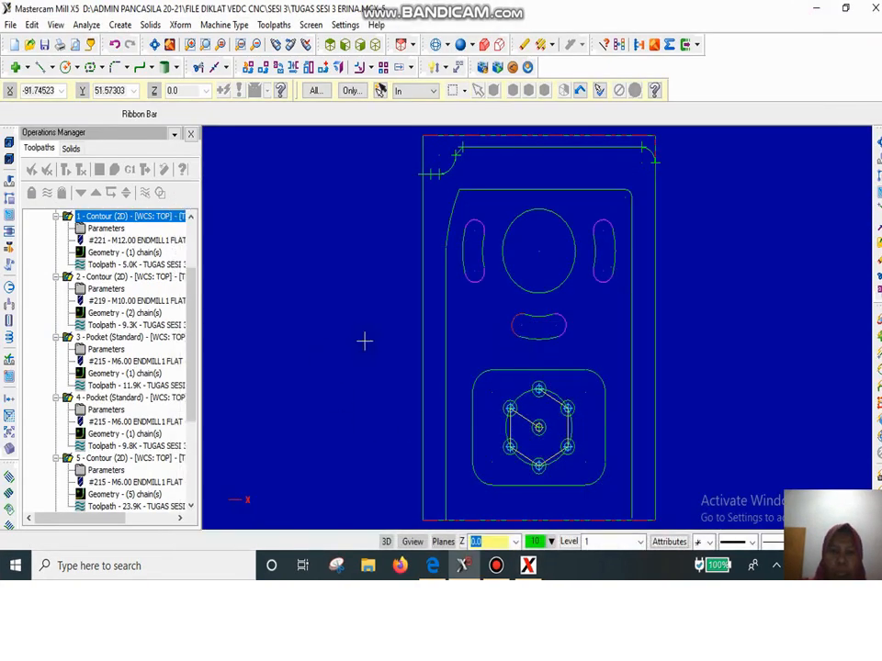